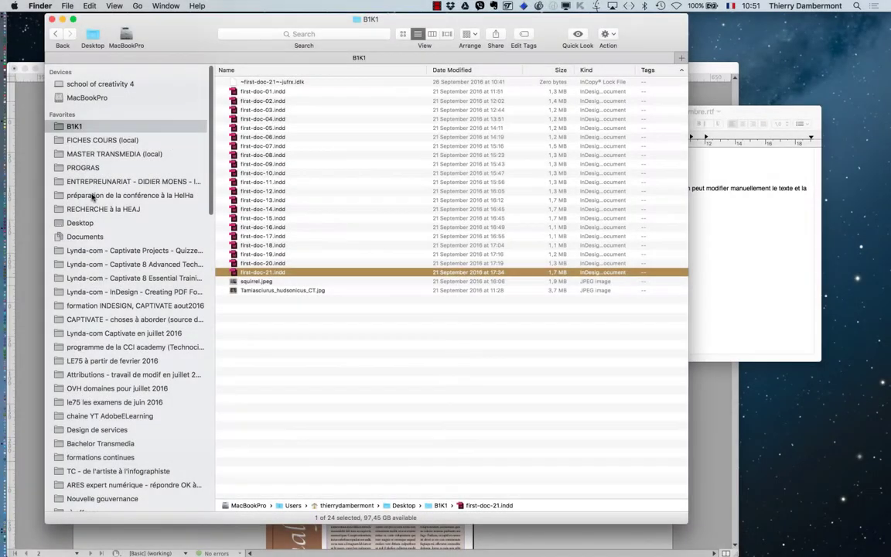
# - Bring the InDesign window with the first-doc-21.indd layout in front of Finder
pyautogui.click(29, 293)
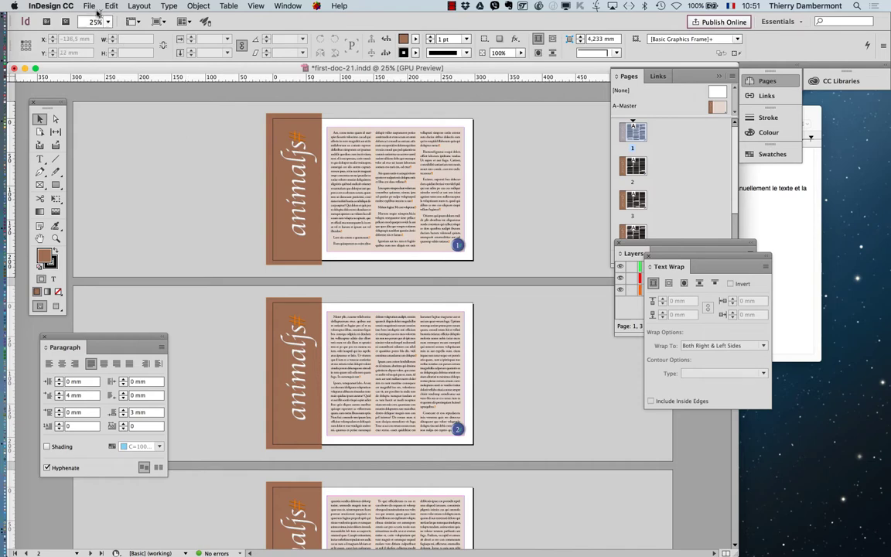
# - Start File > Package for first-doc-21, saving the document and continuing past Printing Instructions
pyautogui.click(88, 5)
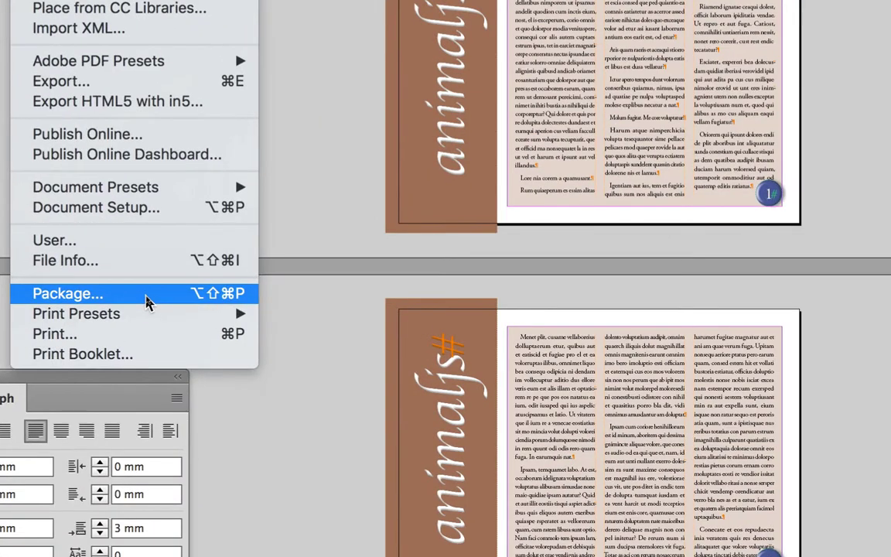
pyautogui.click(147, 300)
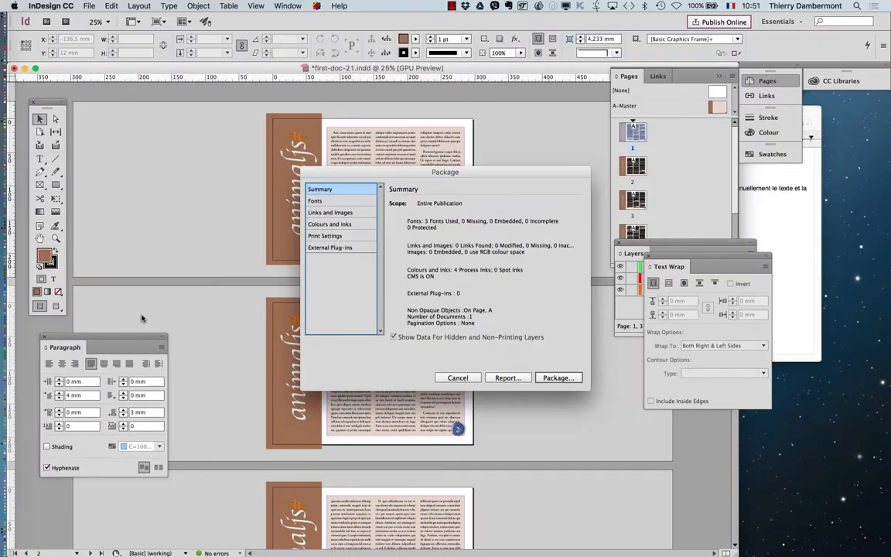
pyautogui.click(562, 378)
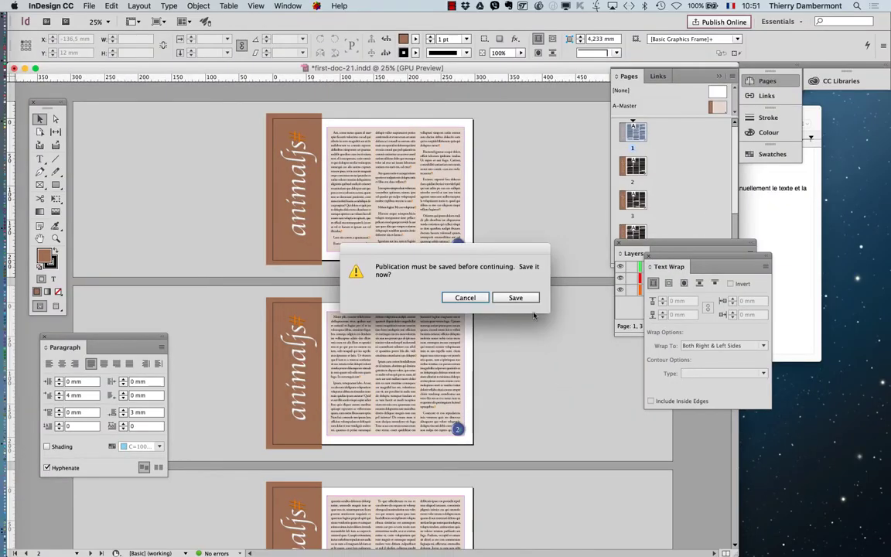
pyautogui.click(515, 297)
pyautogui.click(556, 201)
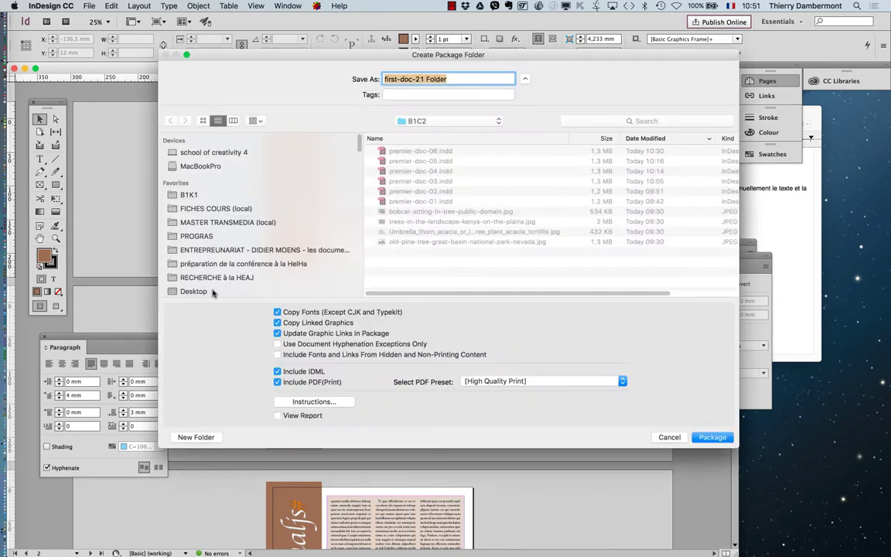
# - Target the Desktop for the package, keeping the name 'first-doc-21 Folder'
pyautogui.click(208, 292)
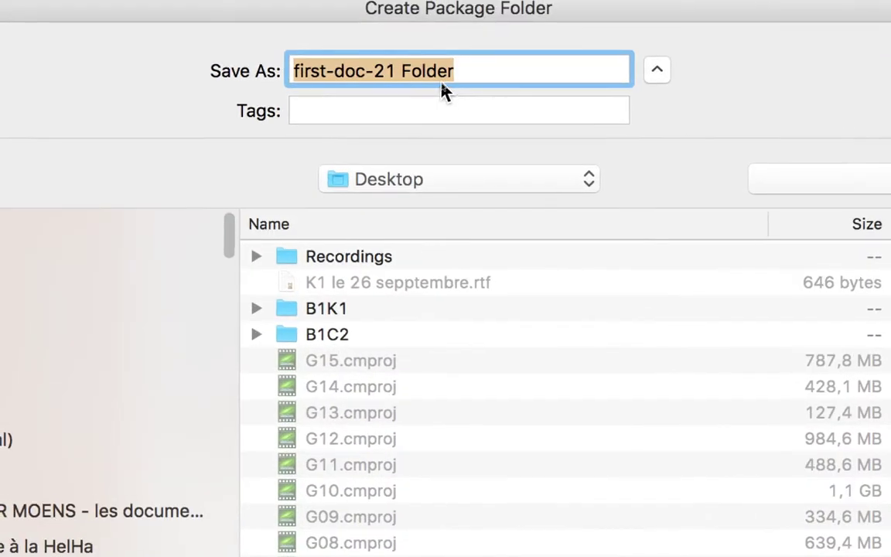
pyautogui.click(425, 79)
pyautogui.doubleClick(418, 79)
pyautogui.press('super+shift+Left')
pyautogui.moveTo(431, 80); pyautogui.dragTo(452, 80)
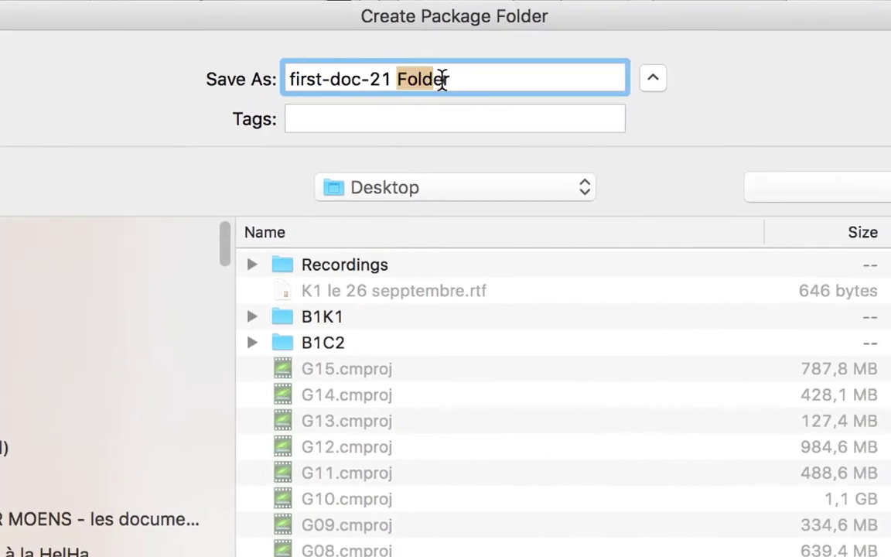
pyautogui.click(451, 81)
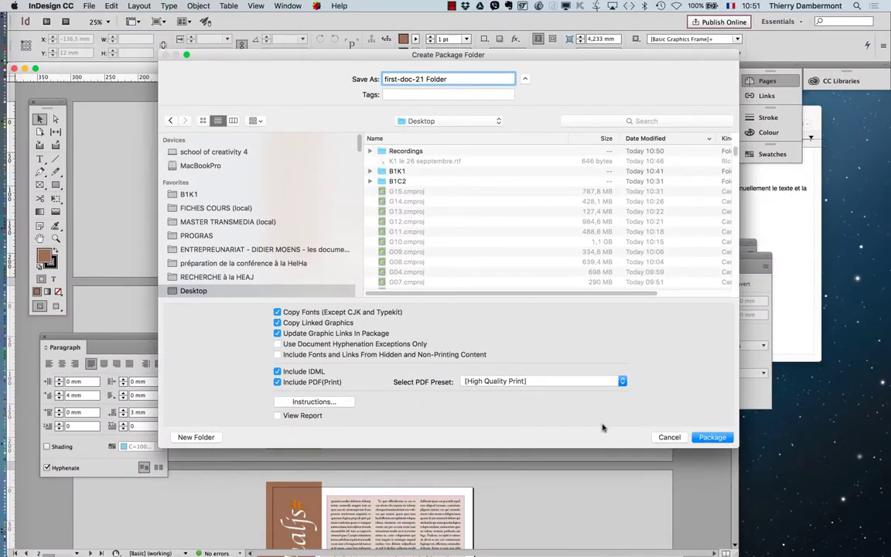
# - Create the package with IDML and PDF, accepting the font-copying warning
pyautogui.click(710, 438)
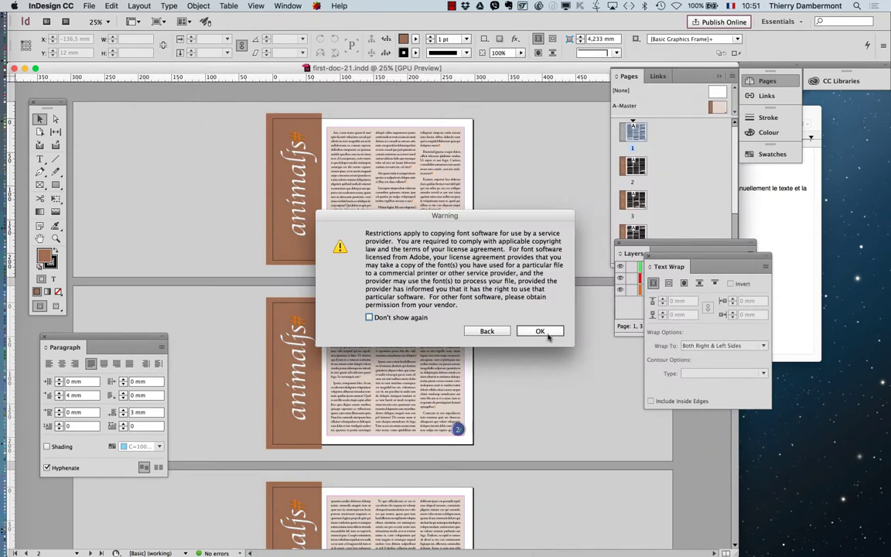
pyautogui.click(487, 302)
pyautogui.press('super+Tab')
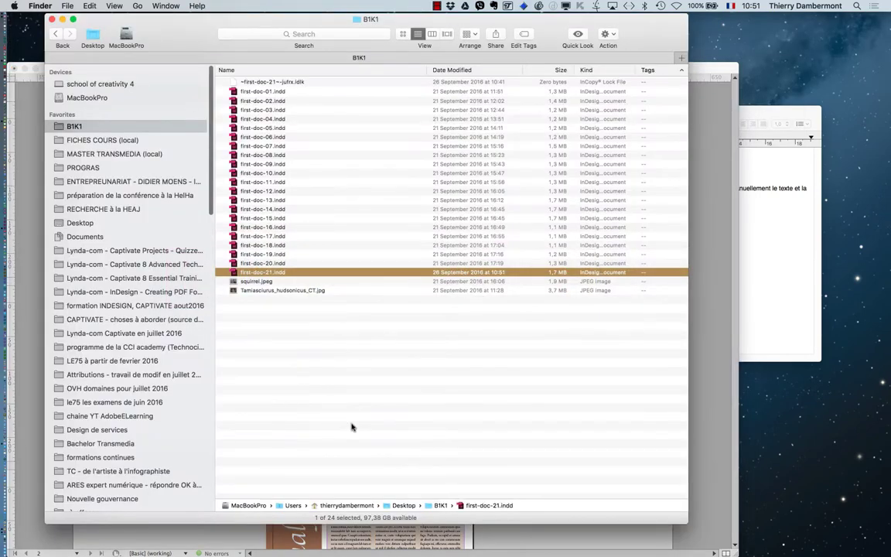
# - Resize and reposition the Finder window, then show the Desktop contents
pyautogui.click(351, 427)
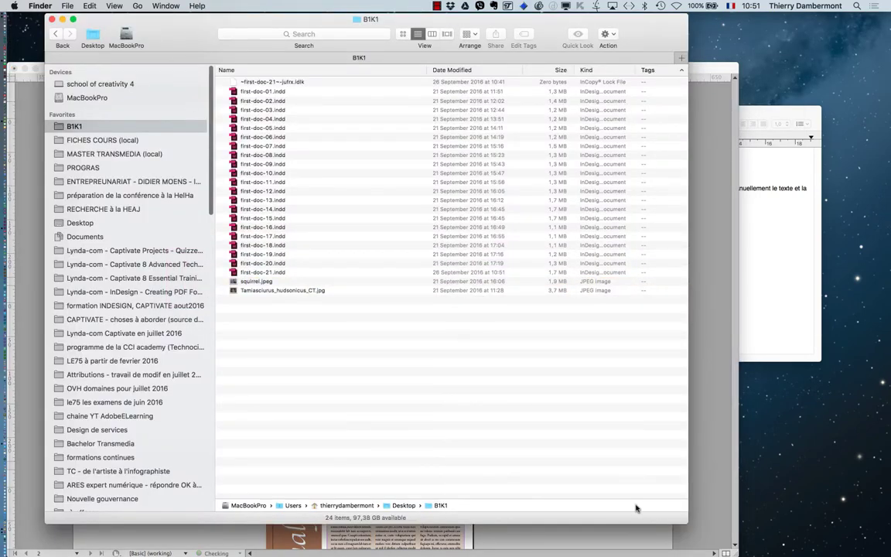
pyautogui.moveTo(685, 523); pyautogui.dragTo(618, 384)
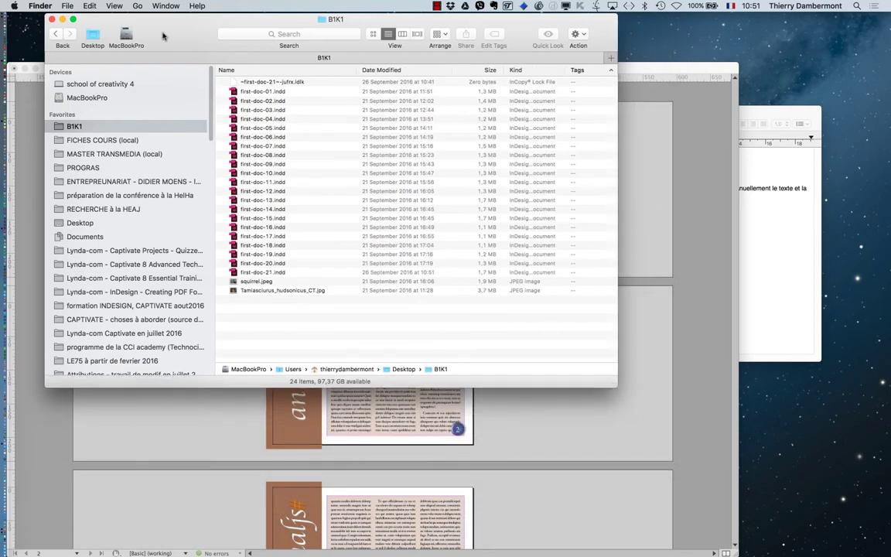
pyautogui.moveTo(175, 33); pyautogui.dragTo(338, 63)
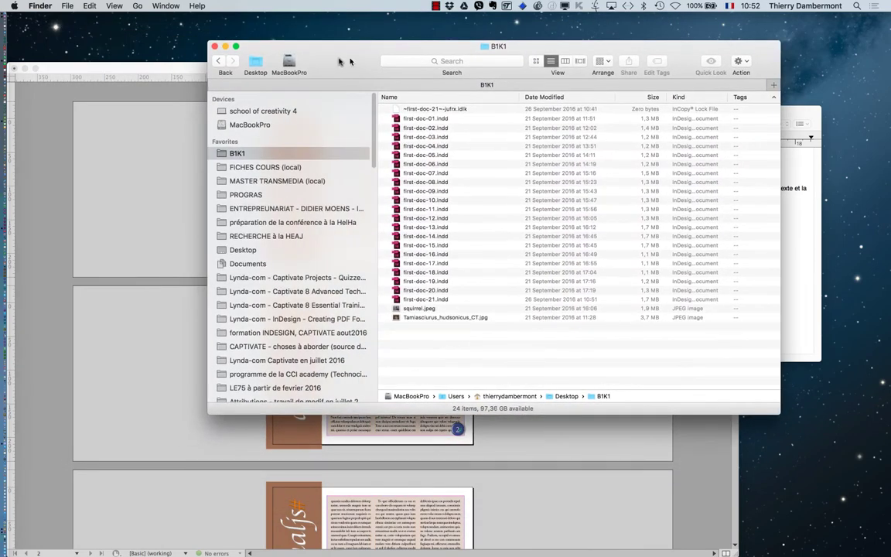
pyautogui.click(269, 252)
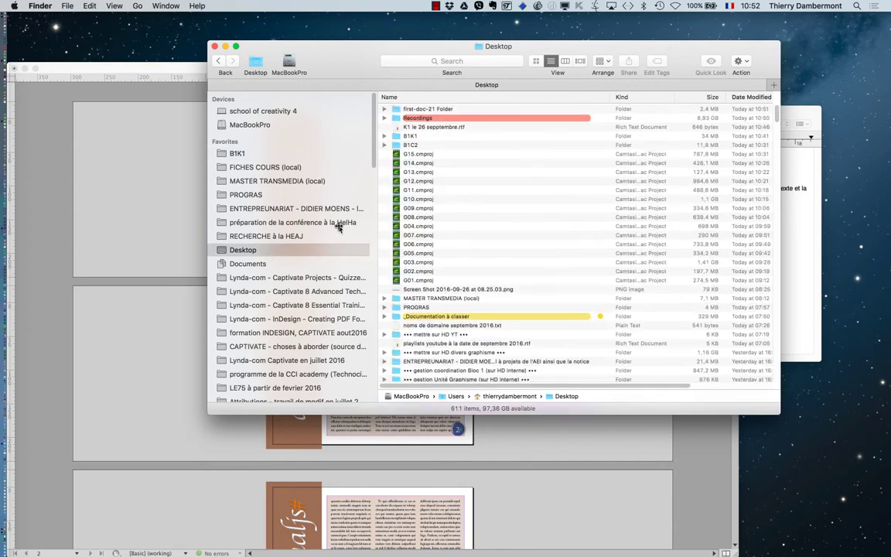
# - Expand first-doc-21 Folder to check its INDD, IDML, PDF and Document fonts, then collapse it
pyautogui.click(408, 110)
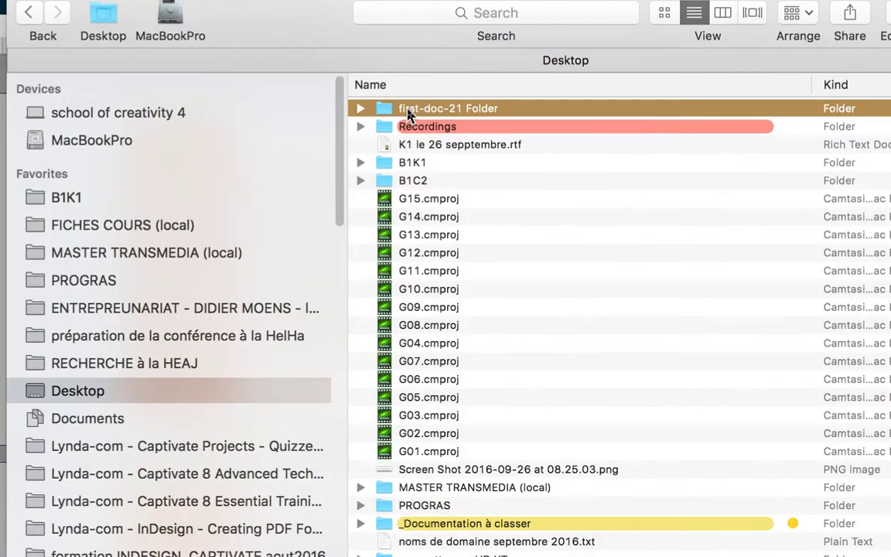
pyautogui.click(360, 108)
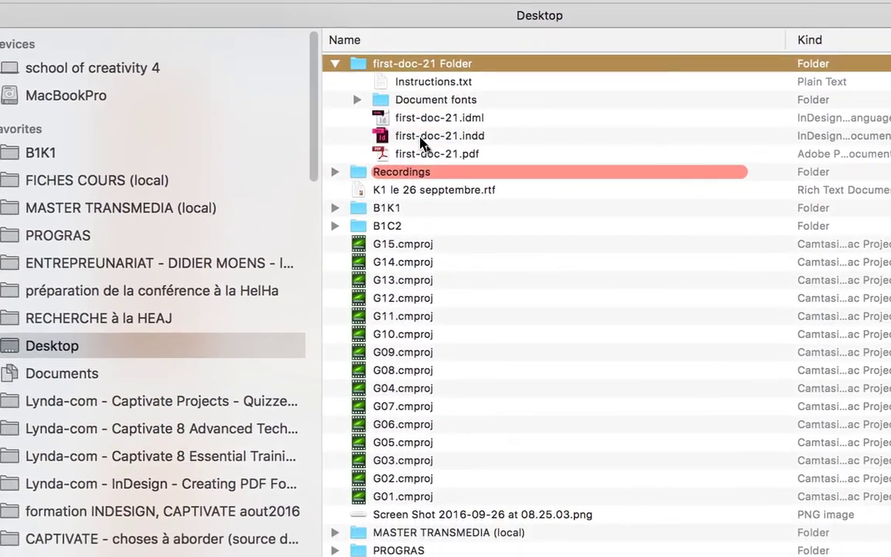
pyautogui.click(499, 164)
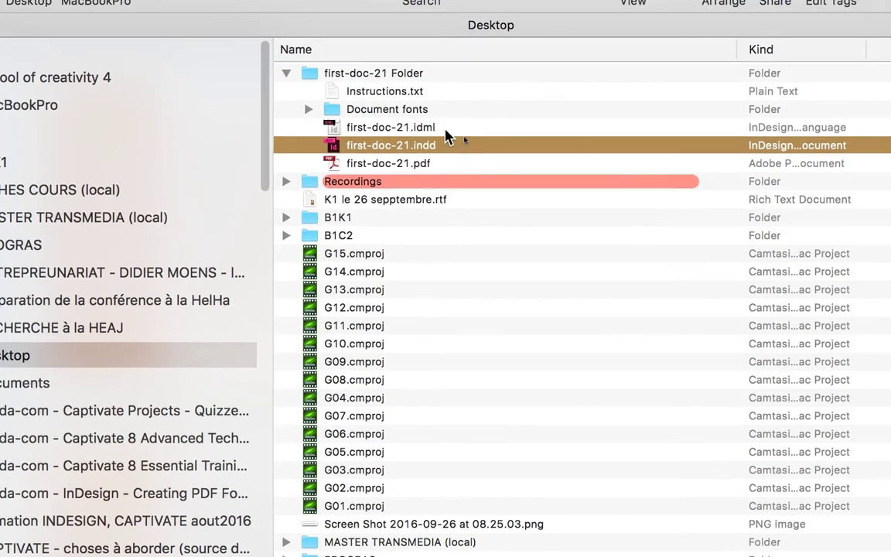
pyautogui.click(446, 130)
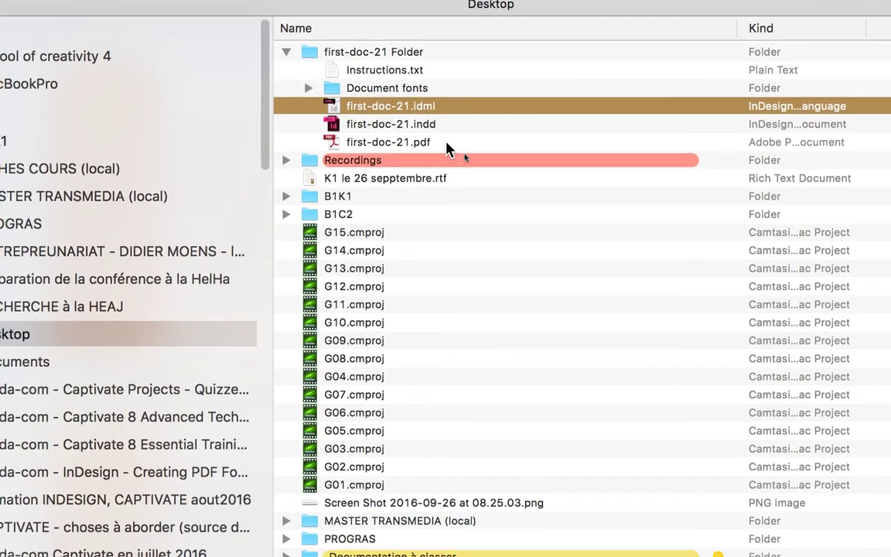
pyautogui.click(438, 166)
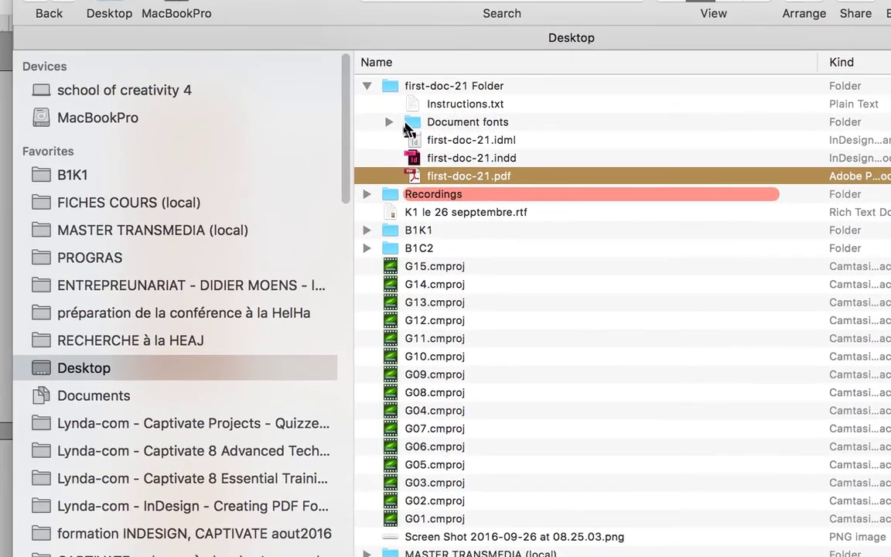
pyautogui.click(389, 122)
pyautogui.click(389, 122)
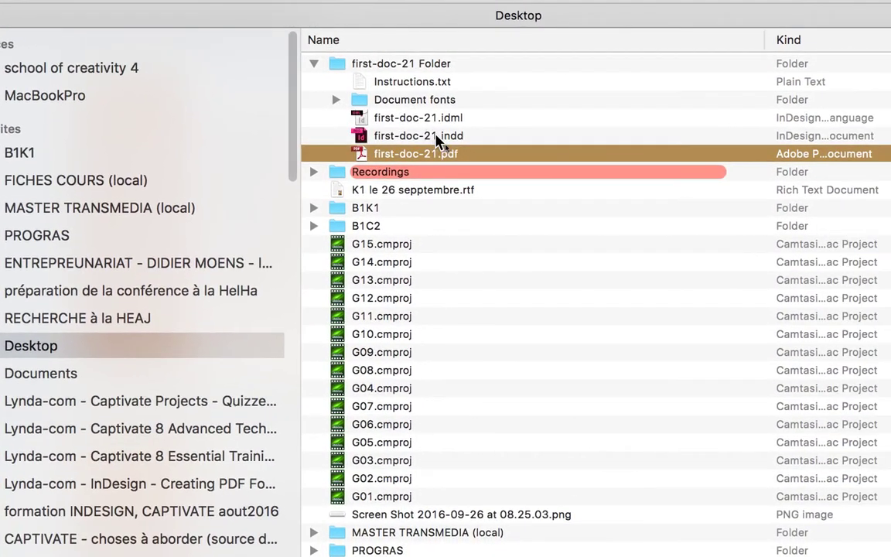
pyautogui.click(469, 150)
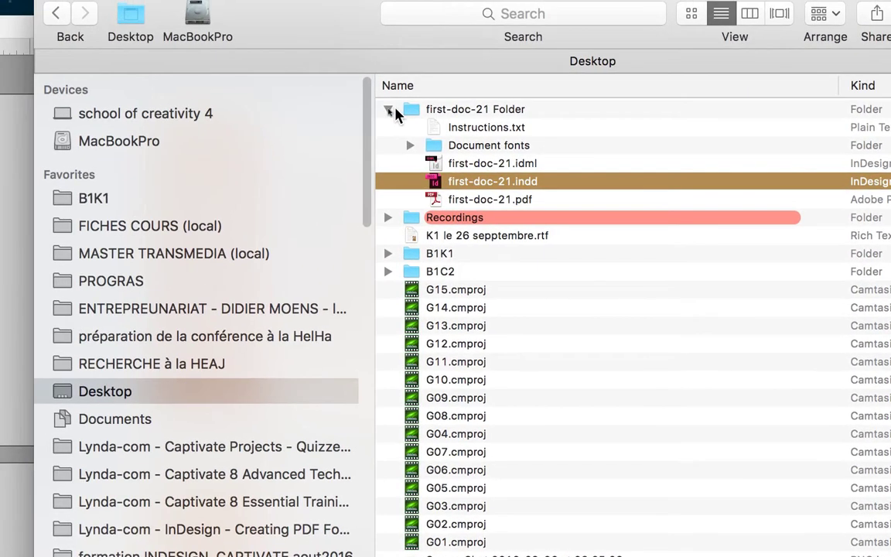
pyautogui.click(354, 106)
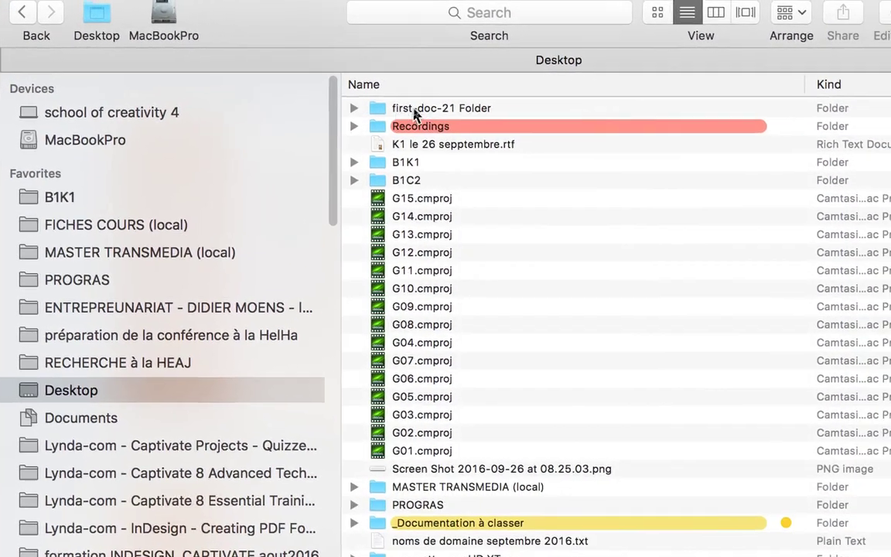
pyautogui.click(488, 109)
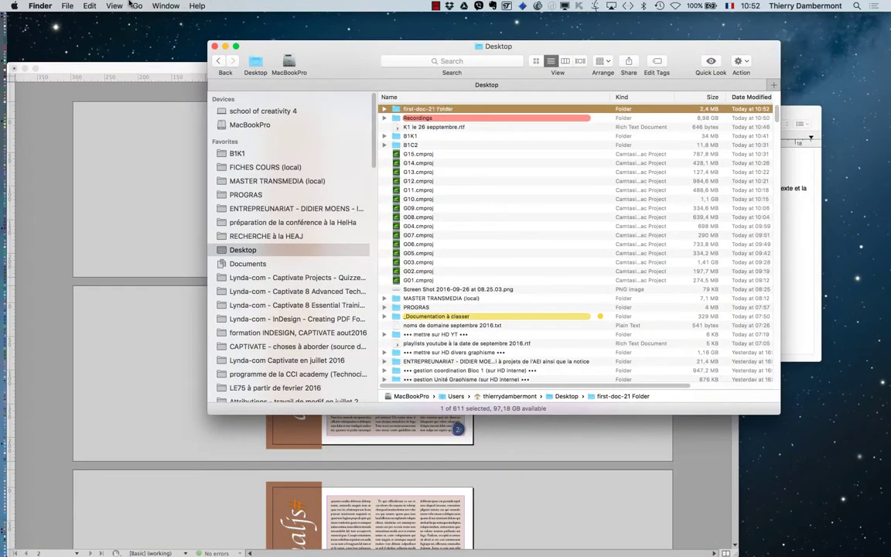
pyautogui.click(137, 6)
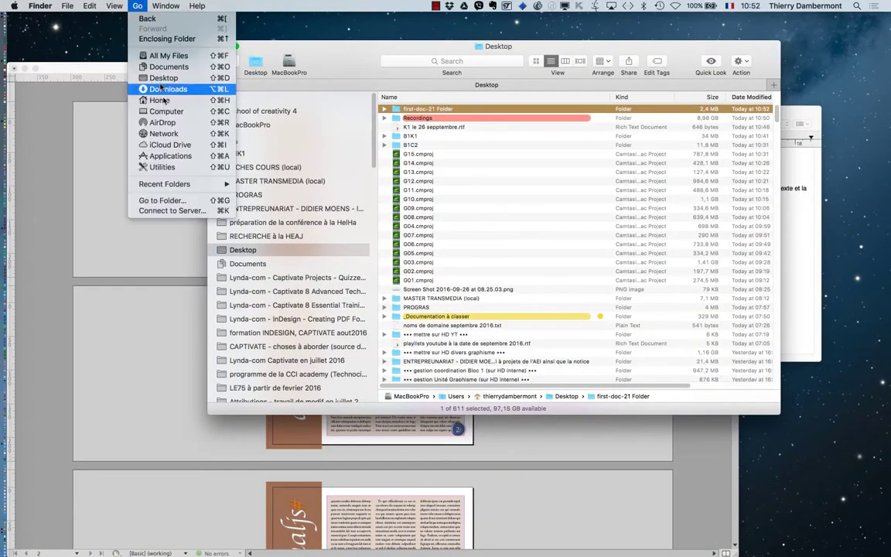
# - Connect to smb://1ti-mac.Tech-Info.Heaj.Edu/net-1ti, entering the registered user's name and password
pyautogui.click(171, 210)
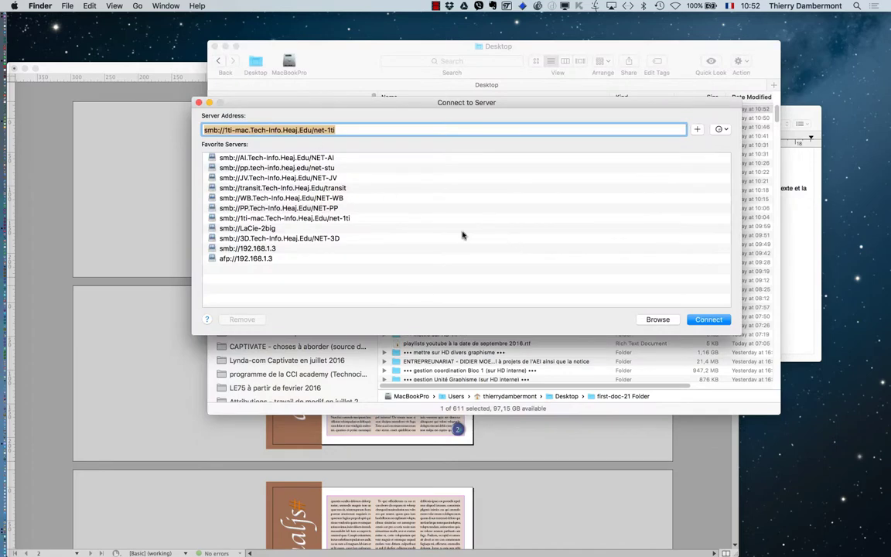
pyautogui.click(706, 322)
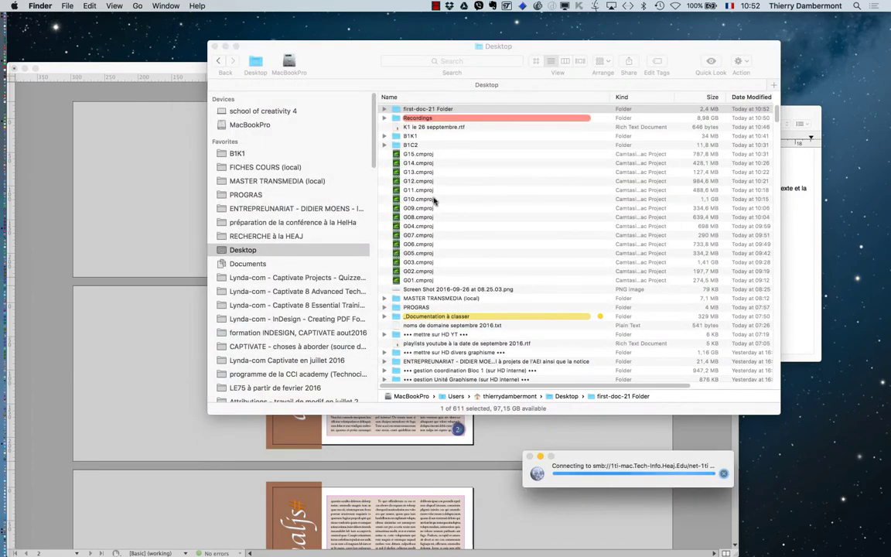
pyautogui.click(455, 194)
pyautogui.click(460, 209)
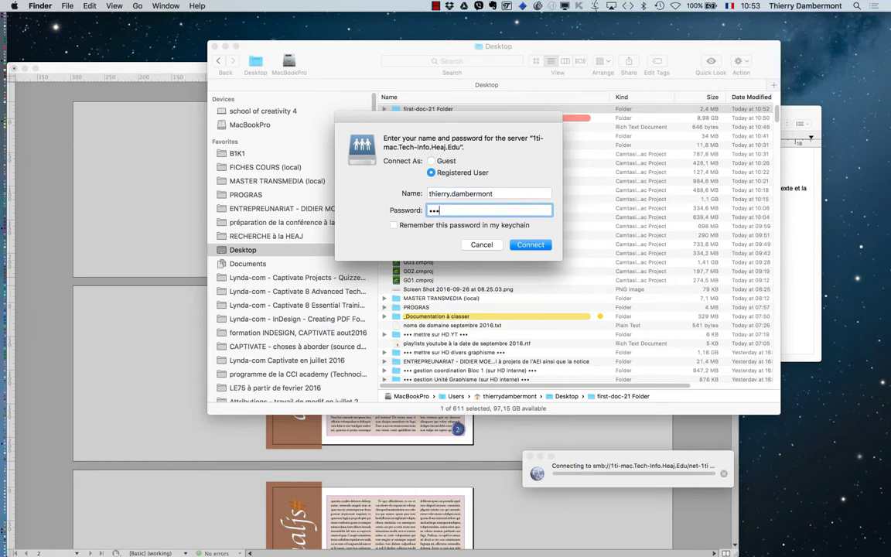
# - Mount net-1ti, open your personal folder under Public > Prof, and bring the Desktop window forward
pyautogui.click(530, 244)
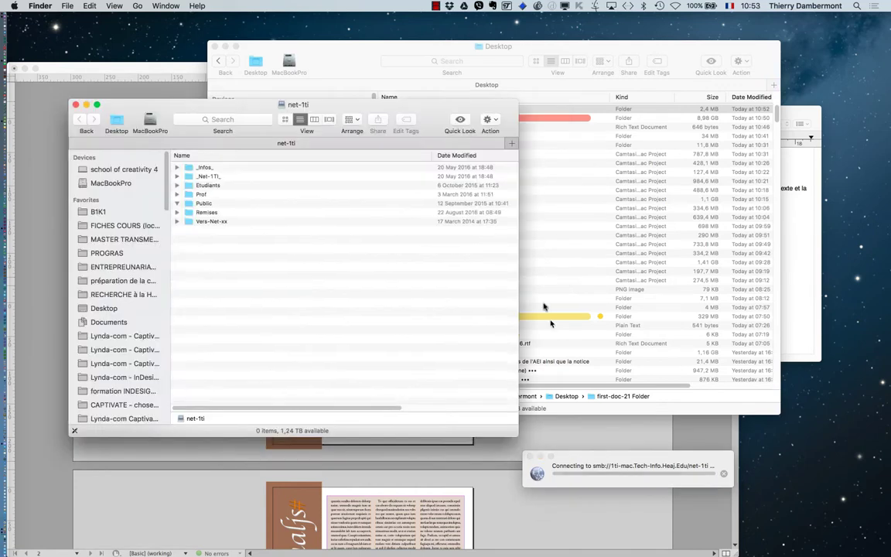
pyautogui.click(177, 203)
pyautogui.doubleClick(201, 194)
pyautogui.scroll(15, 208, 235)
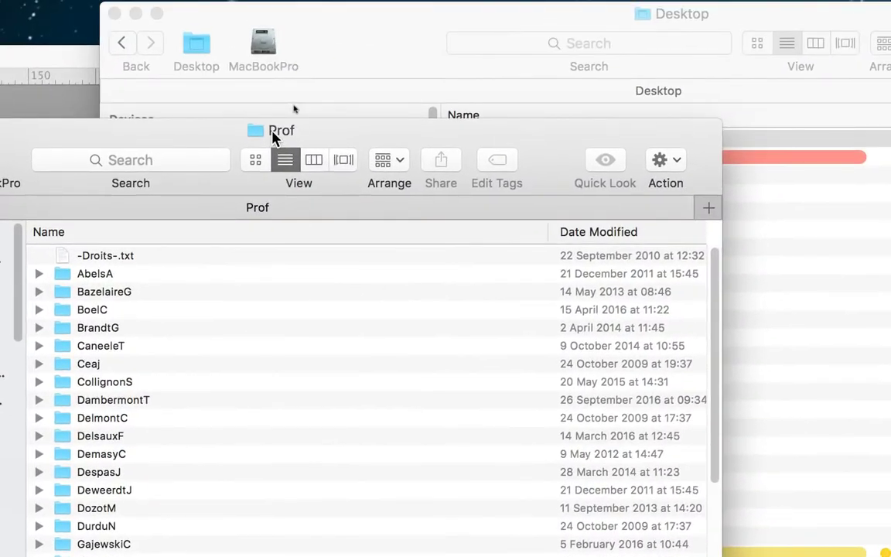
pyautogui.keyDown('super'); pyautogui.click(273, 136); pyautogui.keyUp('super')
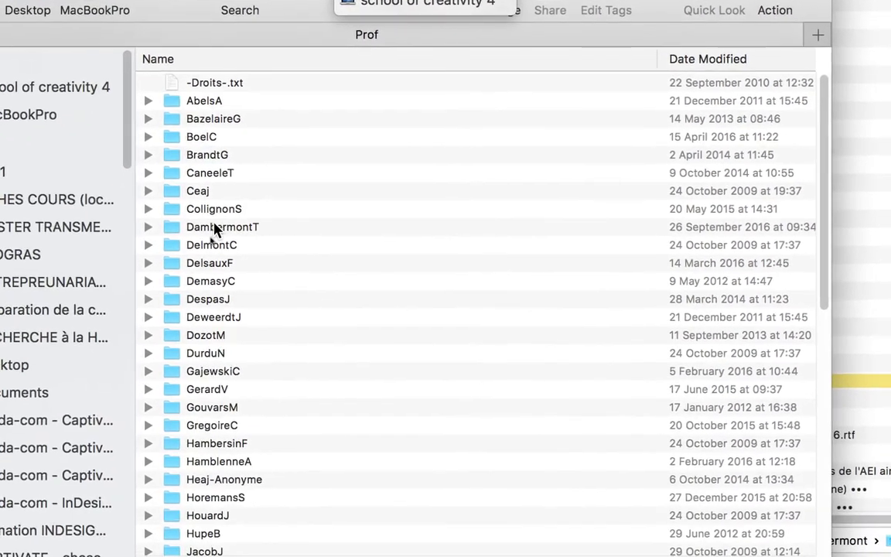
pyautogui.click(112, 391)
pyautogui.doubleClick(205, 226)
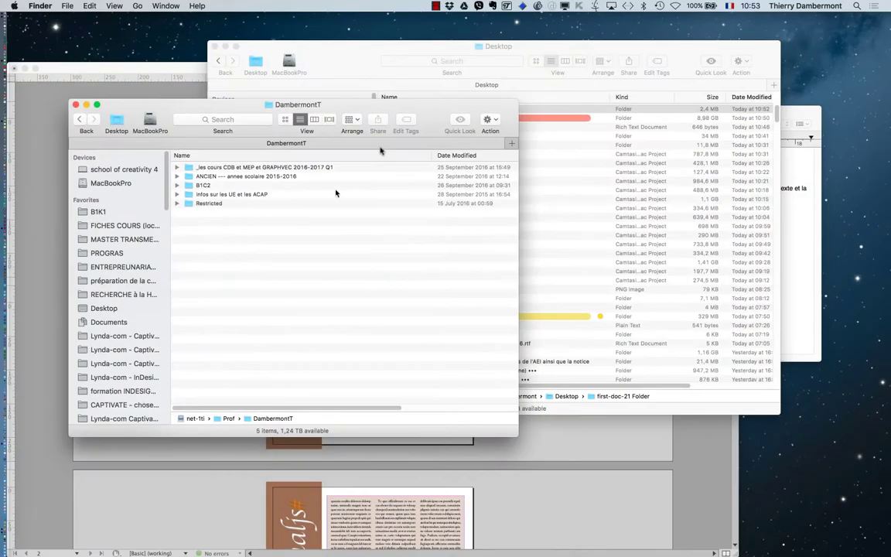
pyautogui.click(464, 47)
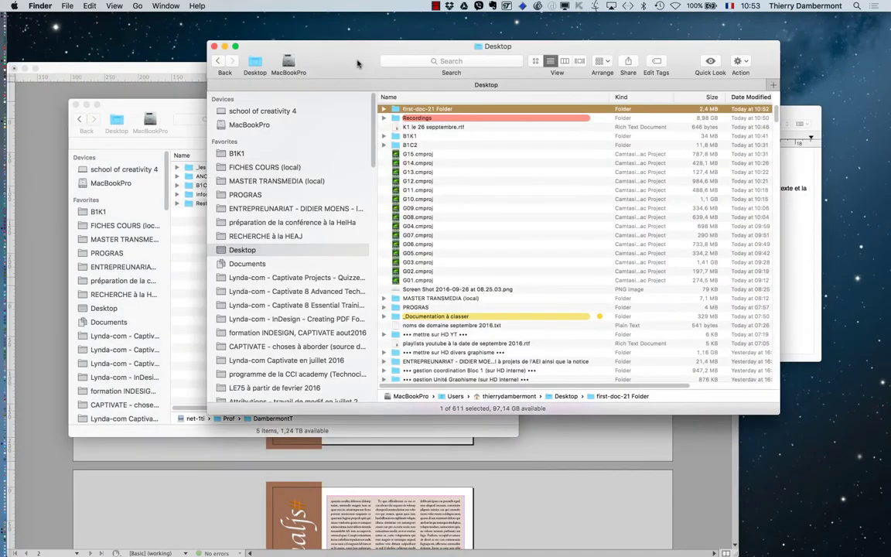
# - Drag first-doc-21 Folder from the Desktop window into your server folder
pyautogui.moveTo(464, 46); pyautogui.dragTo(674, 96)
pyautogui.moveTo(619, 161); pyautogui.dragTo(85, 328)
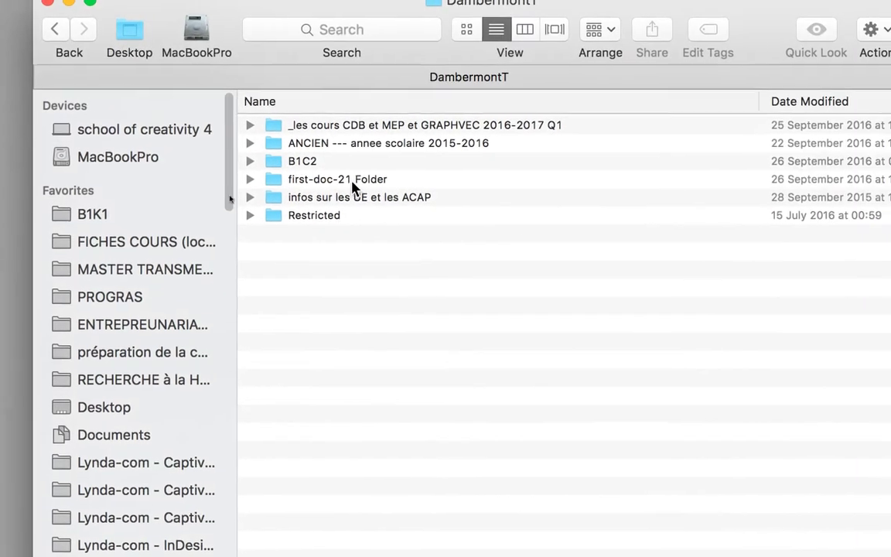
pyautogui.click(367, 174)
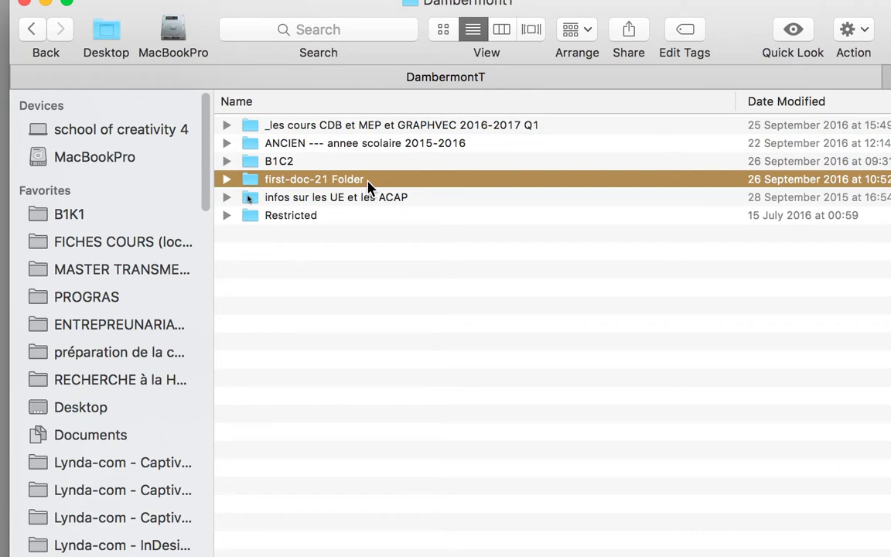
# - Expand the copied first-doc-21 Folder on the server to verify its files, then collapse it
pyautogui.click(226, 178)
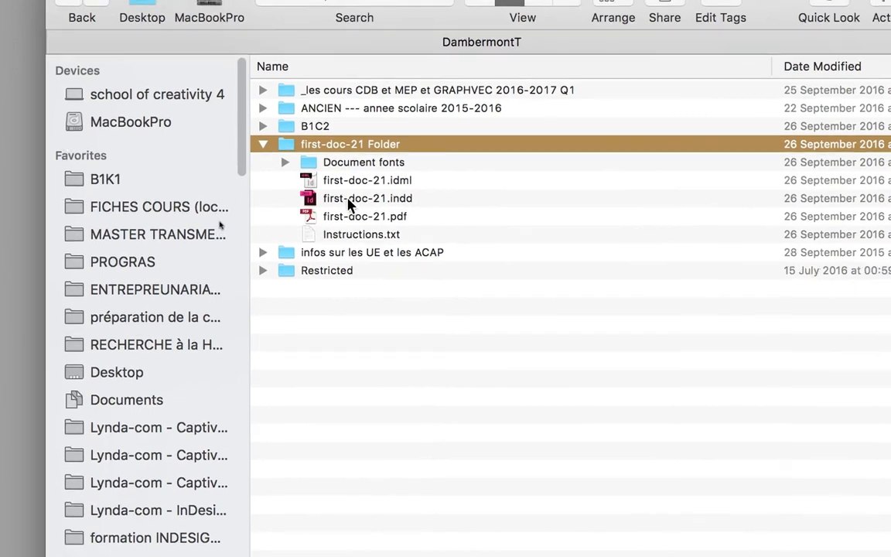
pyautogui.click(357, 220)
pyautogui.click(273, 165)
pyautogui.click(340, 182)
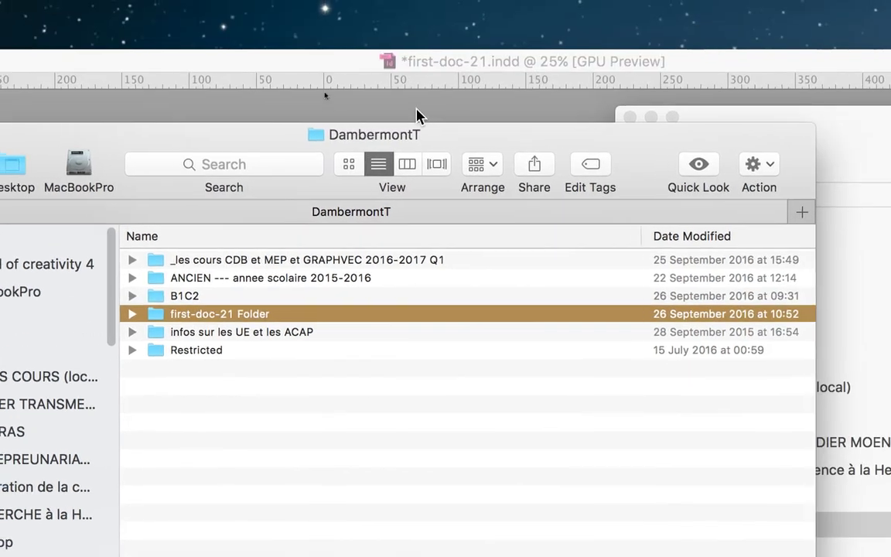
# - Reopen first-doc-21.indd, close Publish Online, and zoom into page 1's body text with the Type tool
pyautogui.keyDown('super'); pyautogui.click(520, 3); pyautogui.keyUp('super')
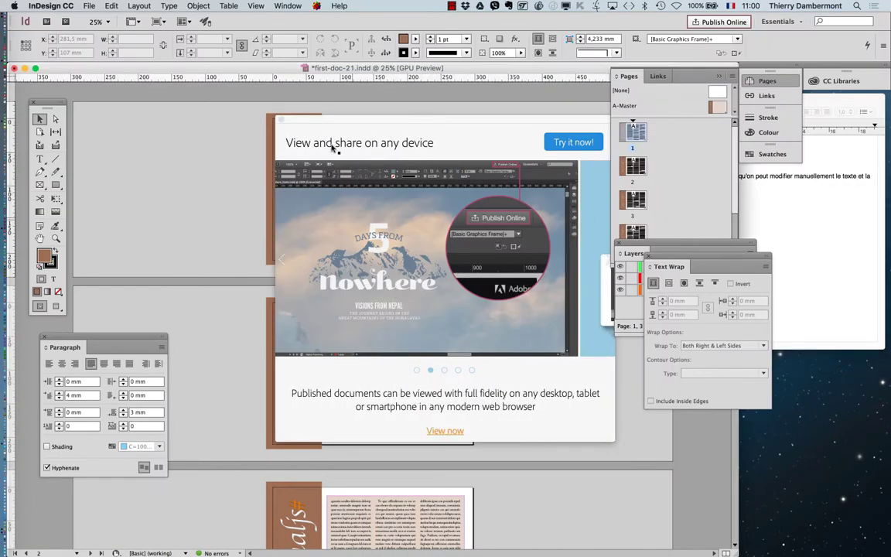
pyautogui.click(282, 120)
pyautogui.click(353, 168)
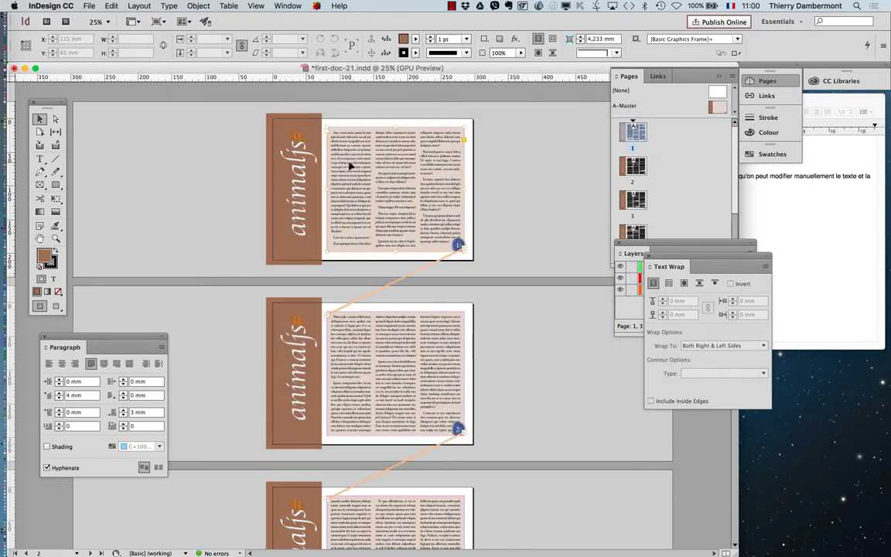
pyautogui.press('super+equal')
pyautogui.press('super+equal')
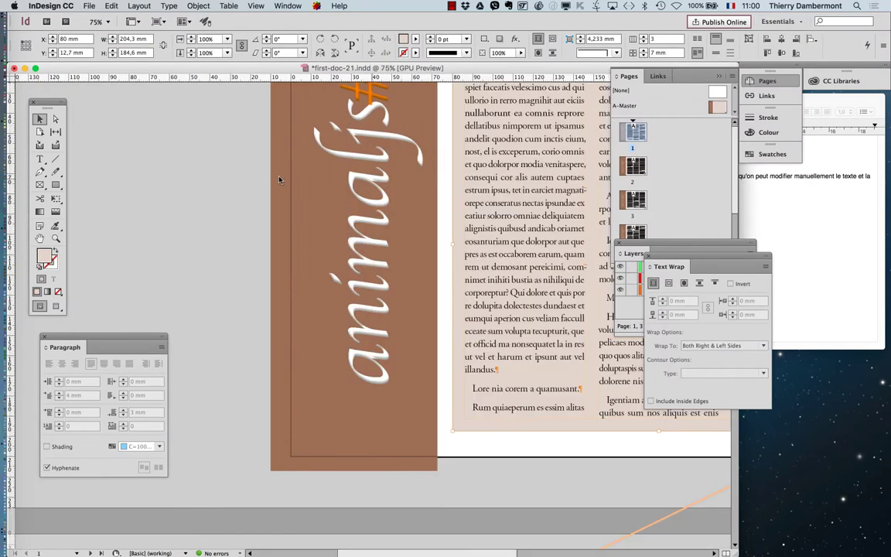
pyautogui.click(39, 238)
pyautogui.moveTo(286, 223); pyautogui.dragTo(82, 226)
pyautogui.click(39, 158)
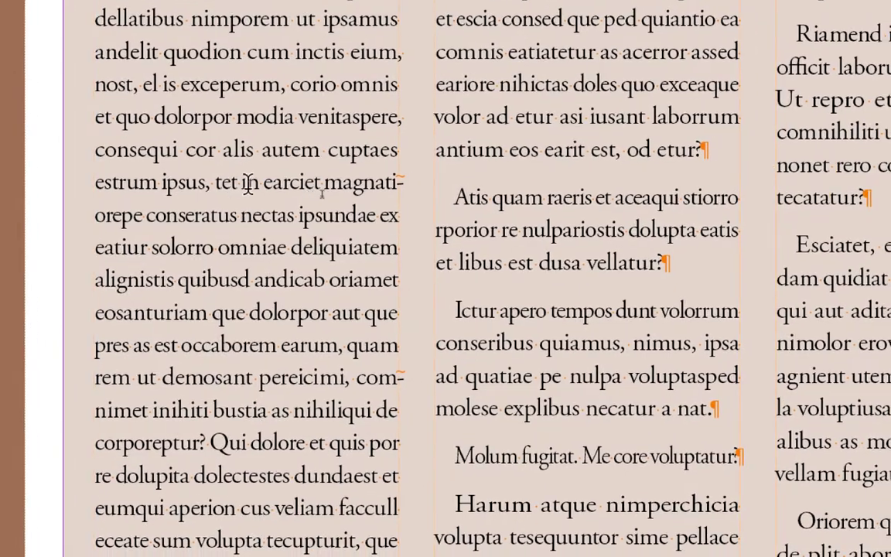
# - Open the Paragraph Styles panel showing the body text style, and move it left over the artwork
pyautogui.click(244, 187)
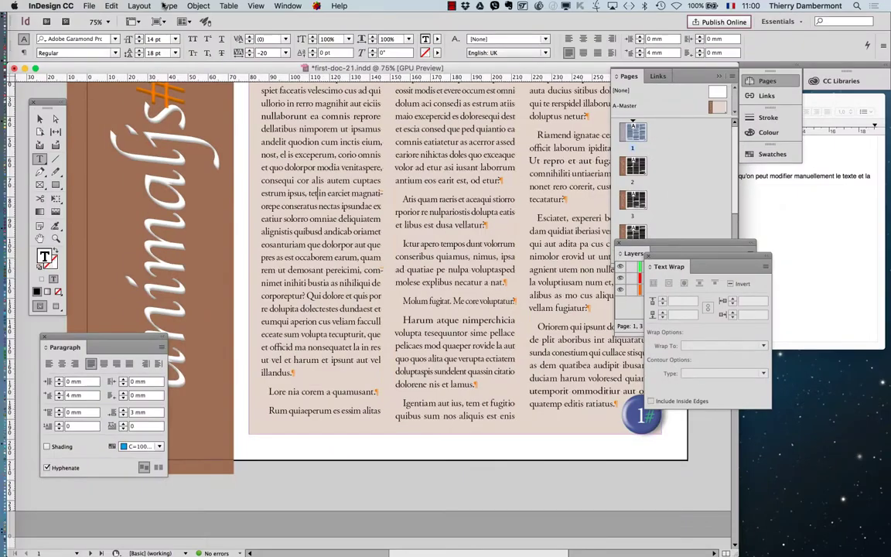
pyautogui.click(169, 6)
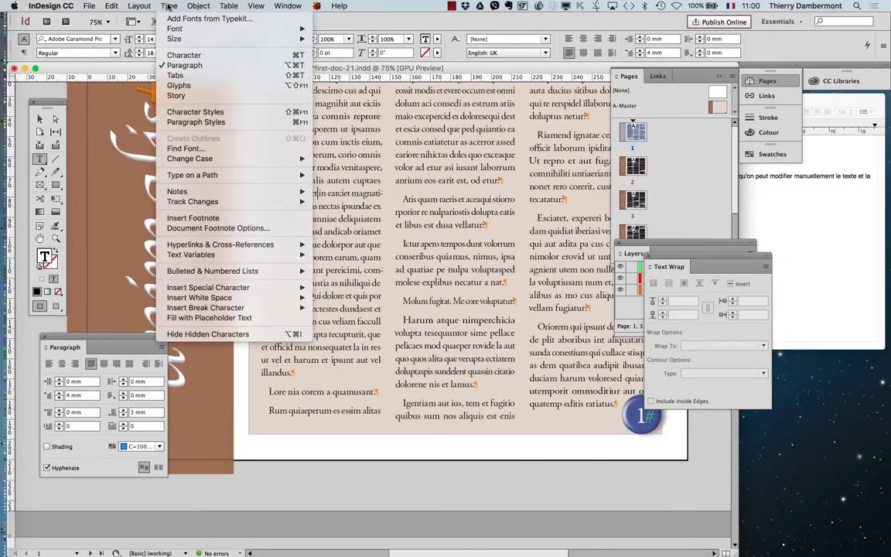
pyautogui.click(195, 122)
pyautogui.moveTo(376, 210); pyautogui.dragTo(178, 157)
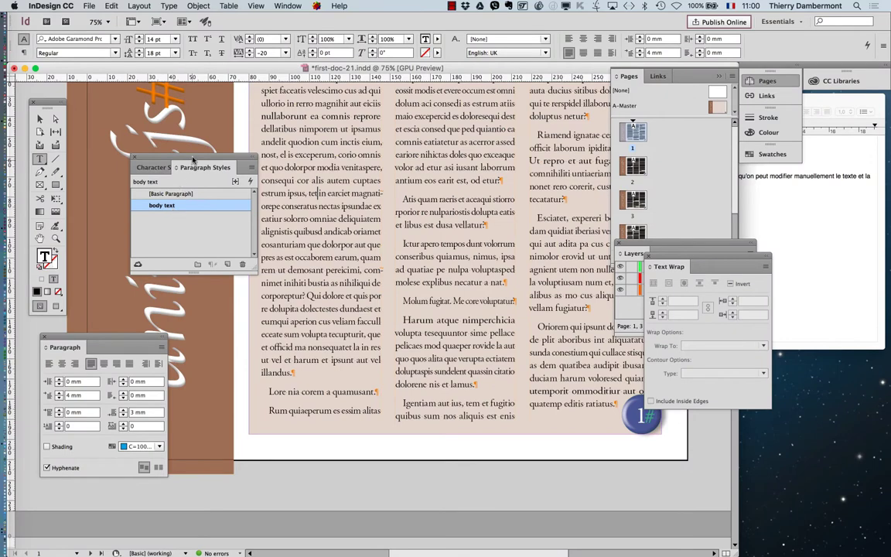
pyautogui.moveTo(193, 159); pyautogui.dragTo(152, 158)
pyautogui.scroll(5, 337, 244)
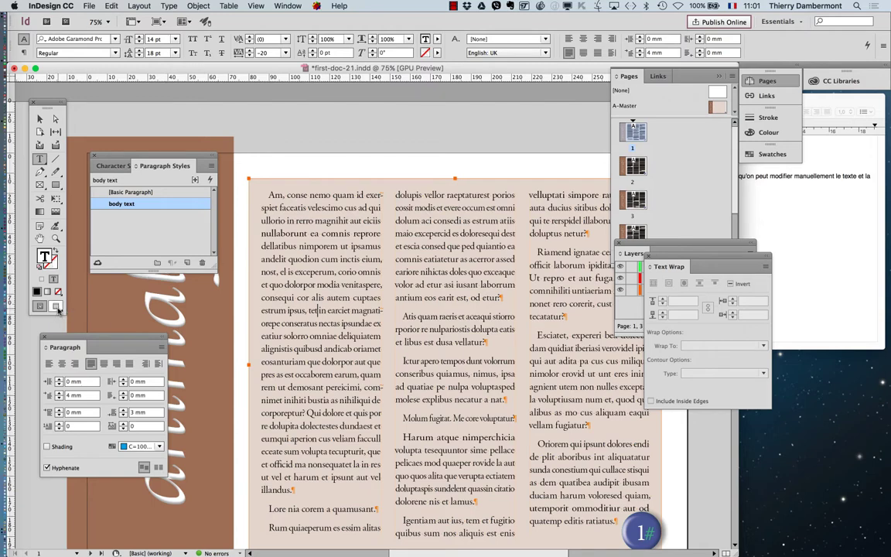
# - Place the cursor before 'Am', fit page 1 in the window, and float the Tools panel
pyautogui.click(269, 195)
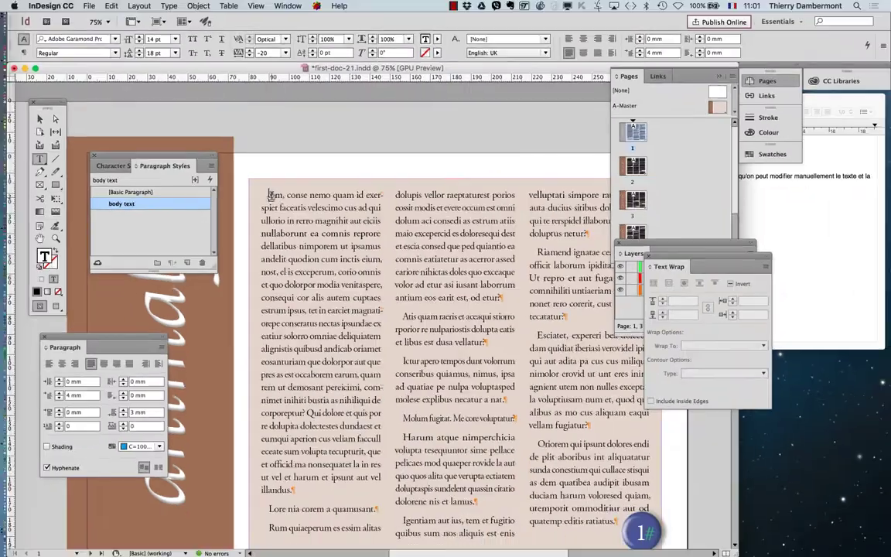
pyautogui.doubleClick(640, 138)
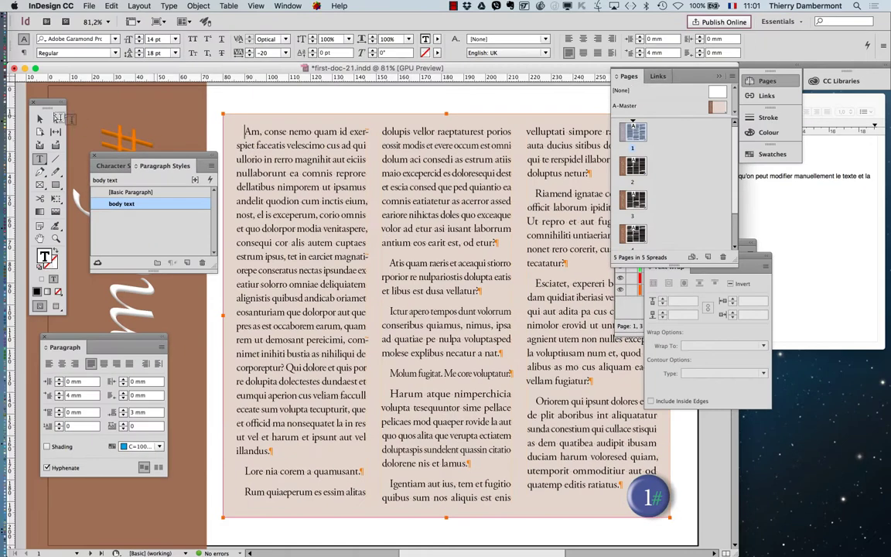
pyautogui.moveTo(42, 101); pyautogui.dragTo(290, 109)
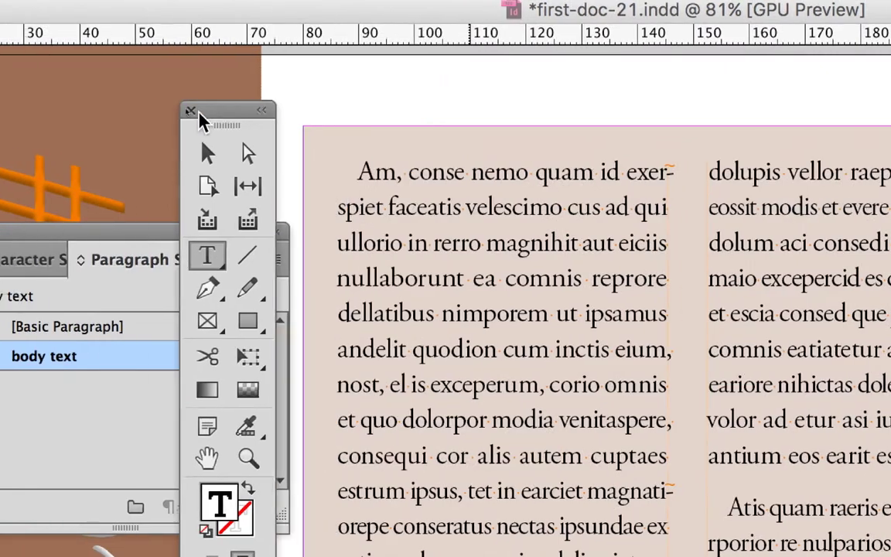
pyautogui.moveTo(199, 112); pyautogui.dragTo(186, 111)
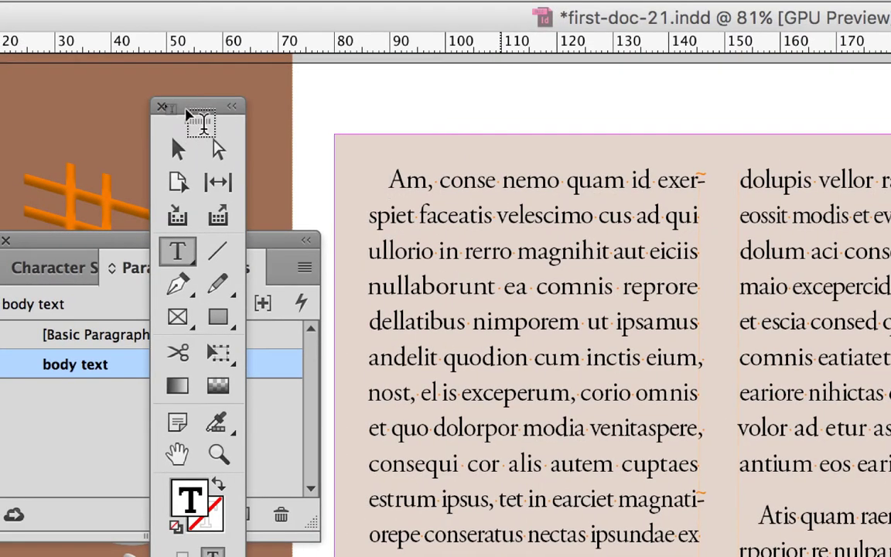
# - Type 'Those squirrels will clim over walls' before 'Am, conse nemo' and break it into its own paragraph
pyautogui.write('Those curi')
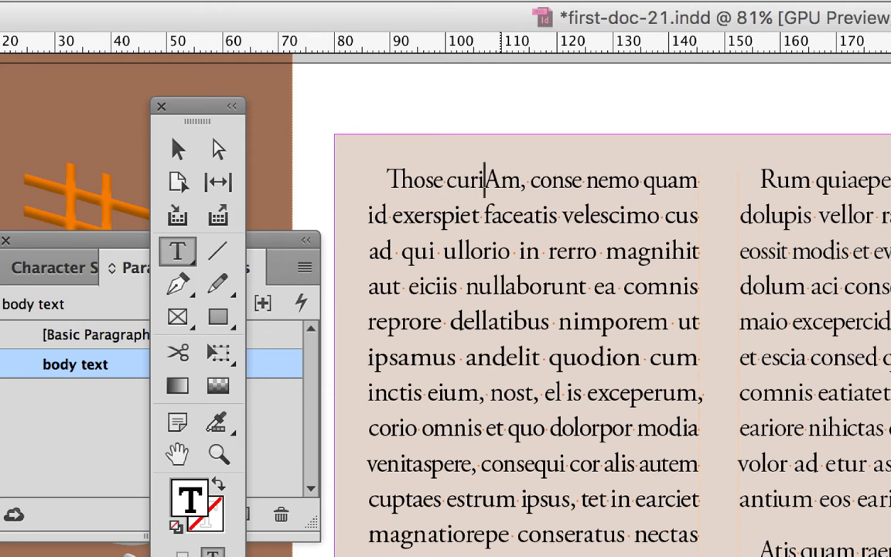
pyautogui.press('BackSpace')
pyautogui.press('BackSpace')
pyautogui.press('BackSpace')
pyautogui.press('BackSpace')
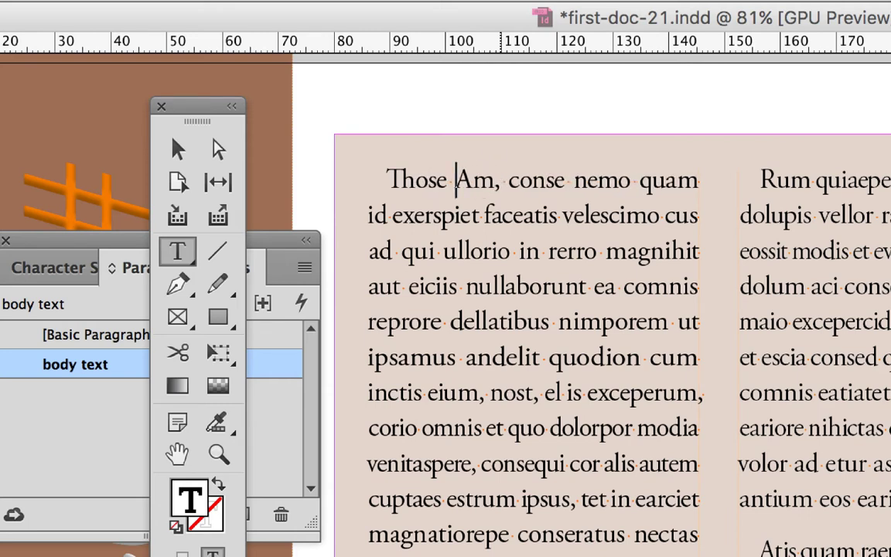
pyautogui.write('squirrels ')
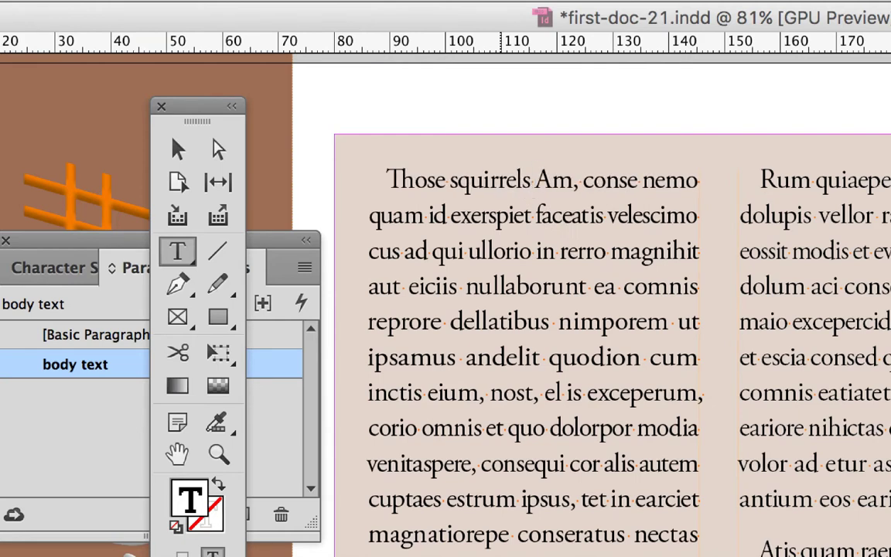
pyautogui.write('will cli')
pyautogui.write('m over walls')
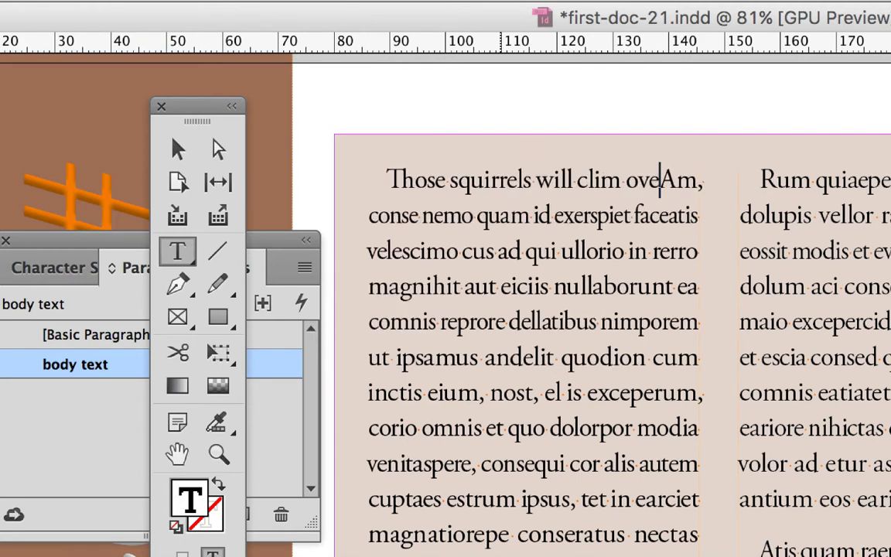
pyautogui.press('Return')
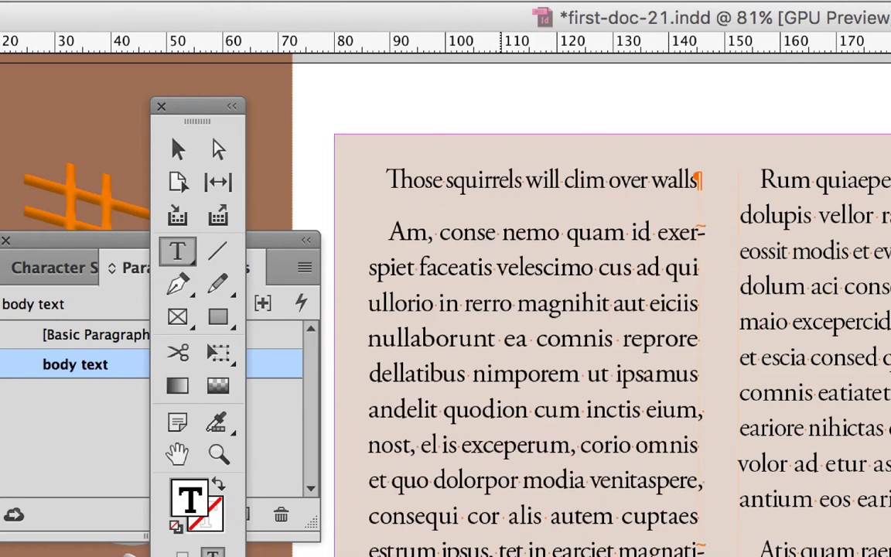
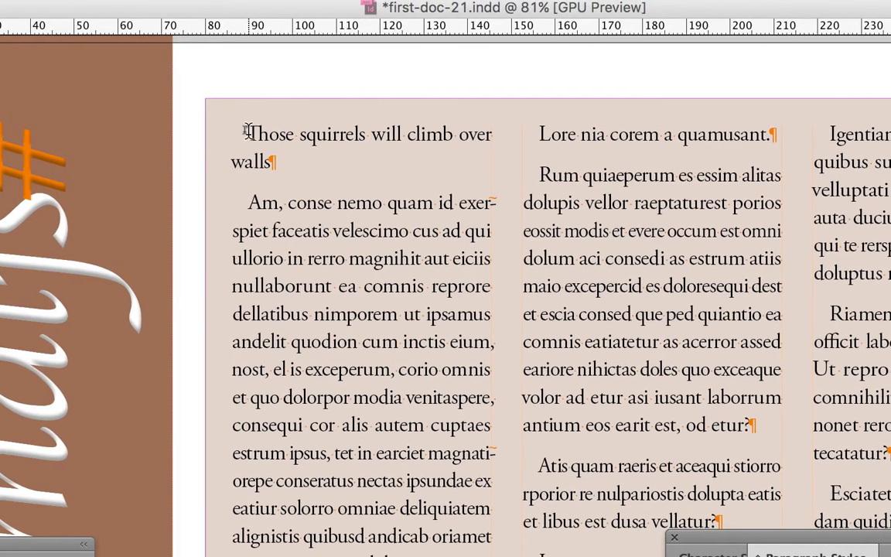
# - Select the opening line 'Those squirrels will climb over walls' with the Type tool
pyautogui.moveTo(260, 134); pyautogui.dragTo(287, 161)
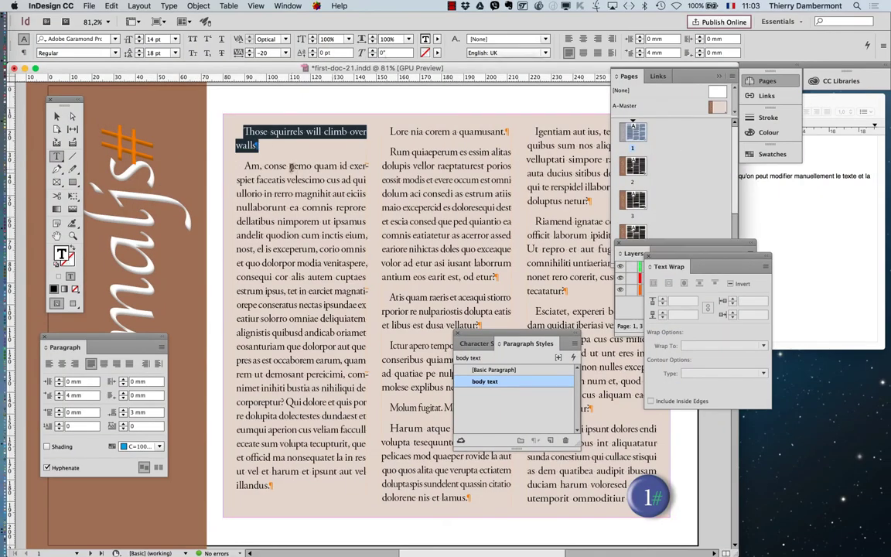
# - In the Character panel, make the squirrel heading 18 pt with 20 pt leading
pyautogui.click(169, 7)
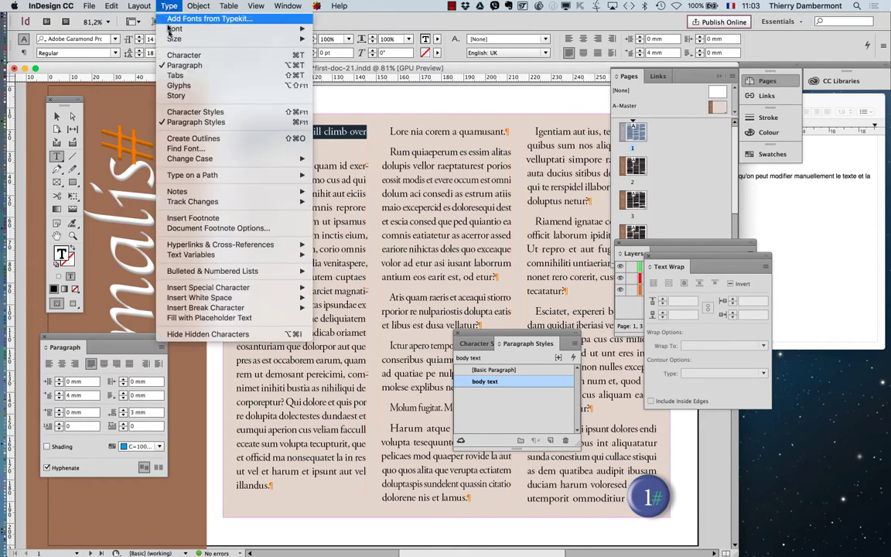
pyautogui.click(184, 56)
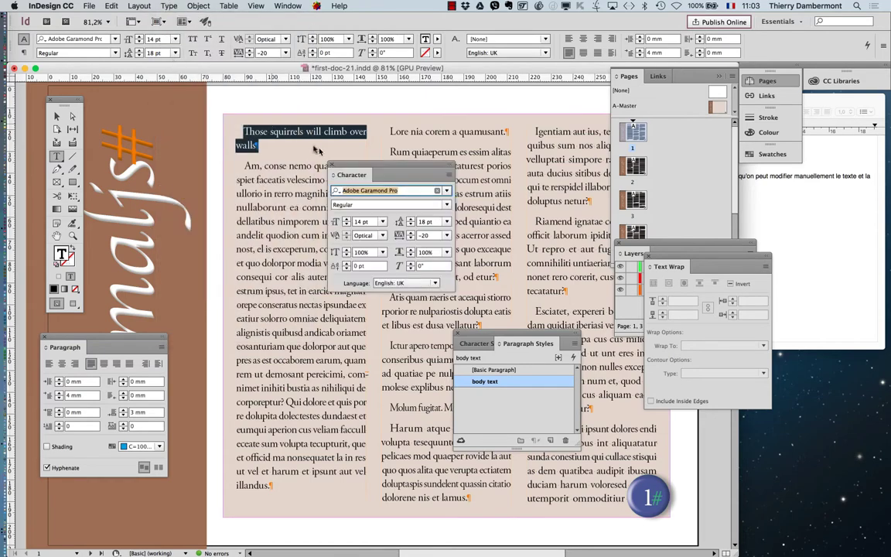
pyautogui.moveTo(352, 165); pyautogui.dragTo(424, 97)
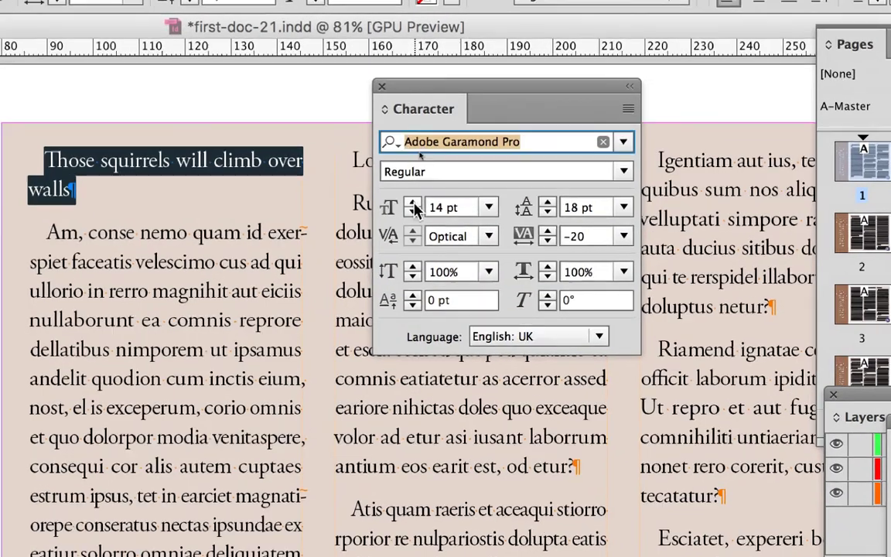
pyautogui.click(413, 207)
pyautogui.click(412, 204)
pyautogui.click(413, 204)
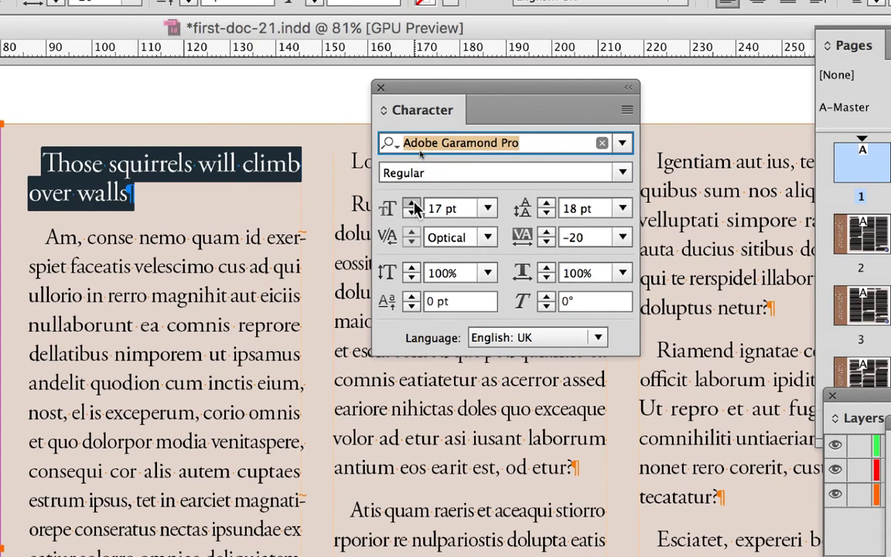
pyautogui.click(412, 205)
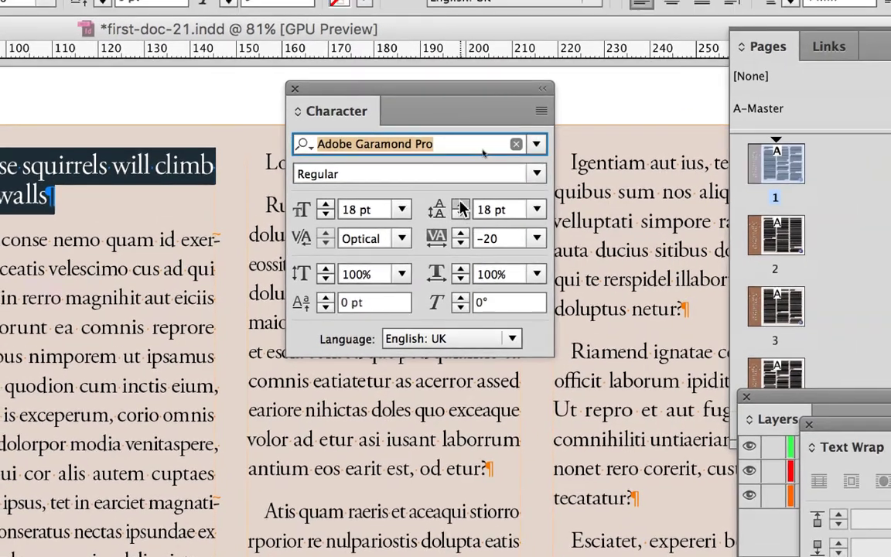
pyautogui.click(544, 205)
pyautogui.click(460, 206)
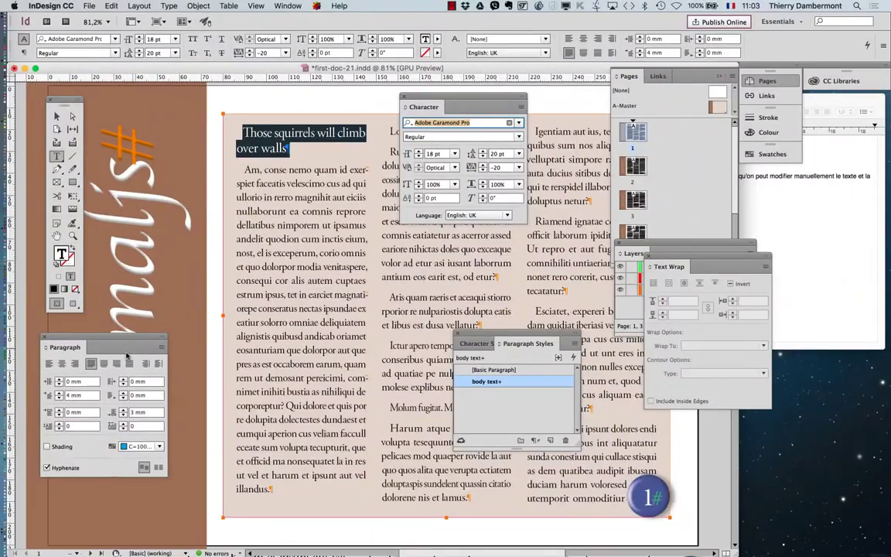
pyautogui.moveTo(340, 275); pyautogui.dragTo(299, 189)
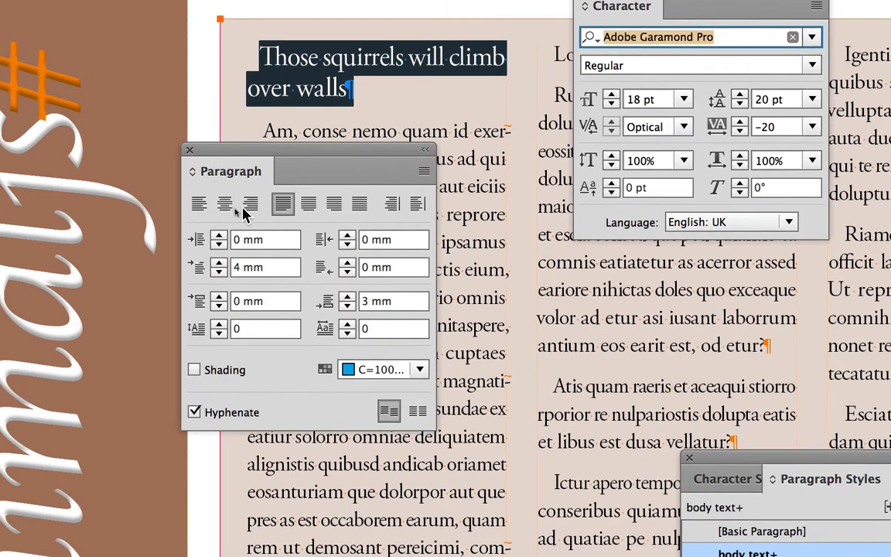
# - Align the squirrel heading right, arrange the panels, and select the Character panel's font name
pyautogui.click(246, 207)
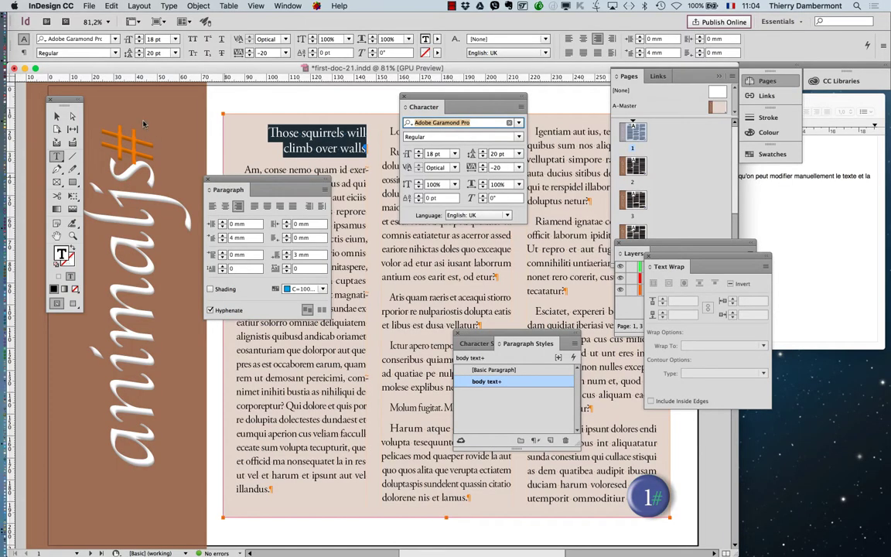
pyautogui.moveTo(236, 191); pyautogui.dragTo(143, 122)
pyautogui.moveTo(392, 110); pyautogui.dragTo(247, 232)
pyautogui.moveTo(160, 264); pyautogui.dragTo(160, 267)
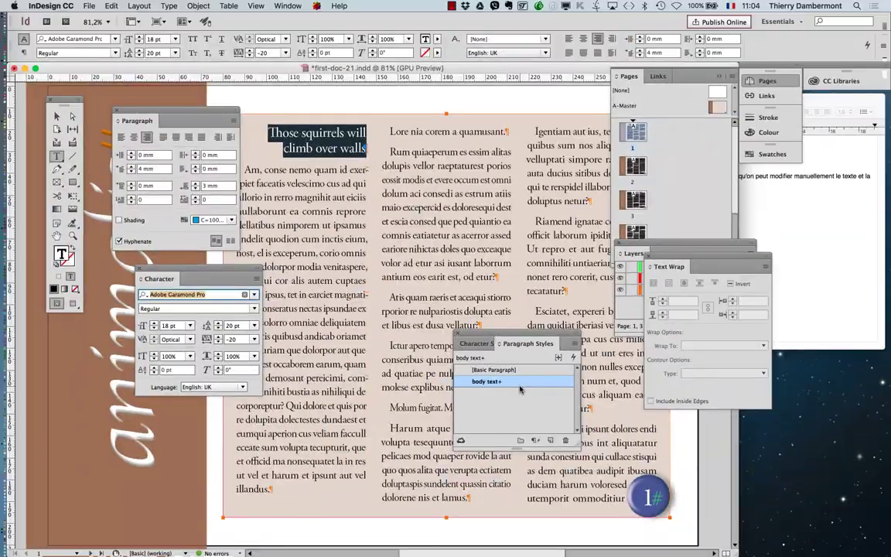
pyautogui.moveTo(223, 271); pyautogui.dragTo(196, 270)
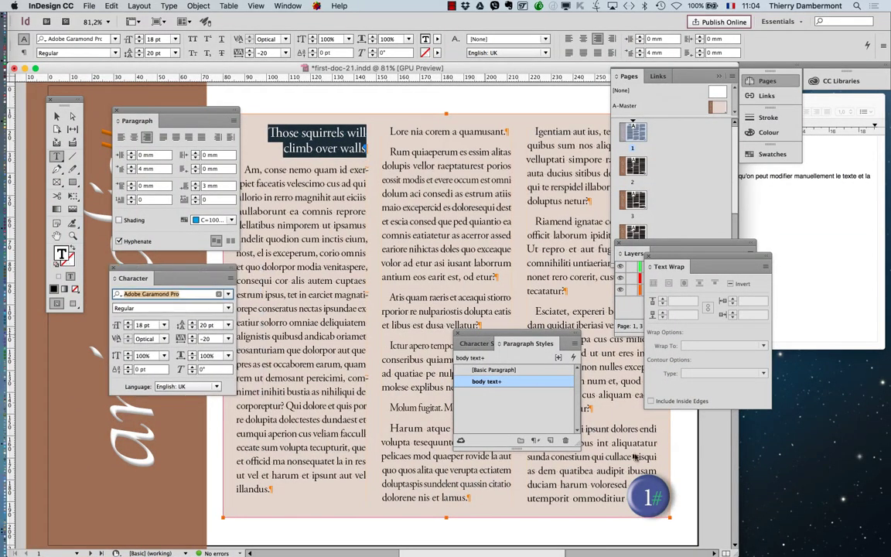
pyautogui.moveTo(483, 335); pyautogui.dragTo(634, 457)
pyautogui.click(181, 294)
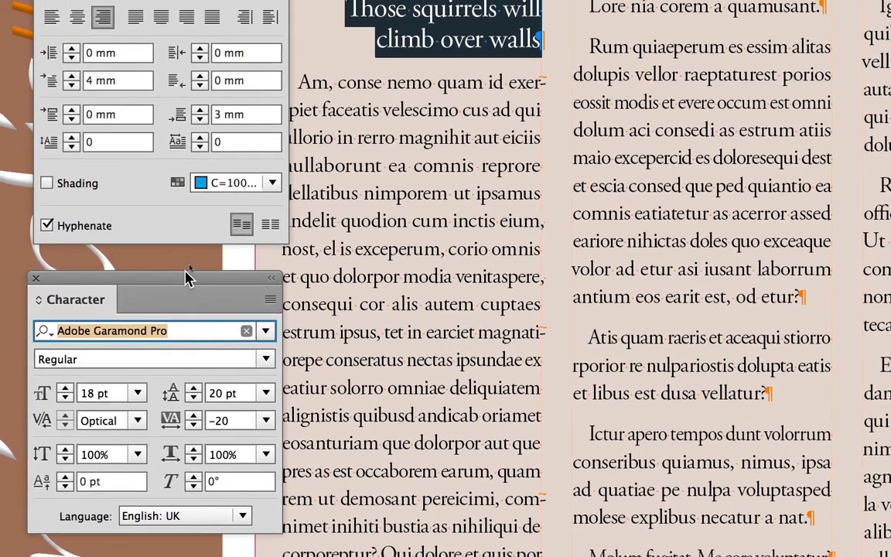
pyautogui.moveTo(188, 277); pyautogui.dragTo(861, 0)
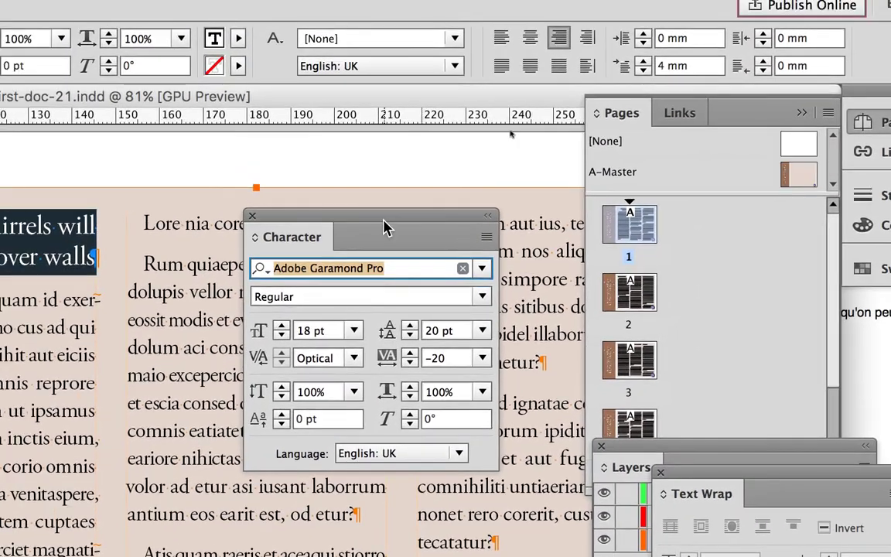
# - Set the heading font to Geneva and apply the red C=15 M=100 Y=100 K=0 swatch
pyautogui.write('Geneva')
pyautogui.press('Return')
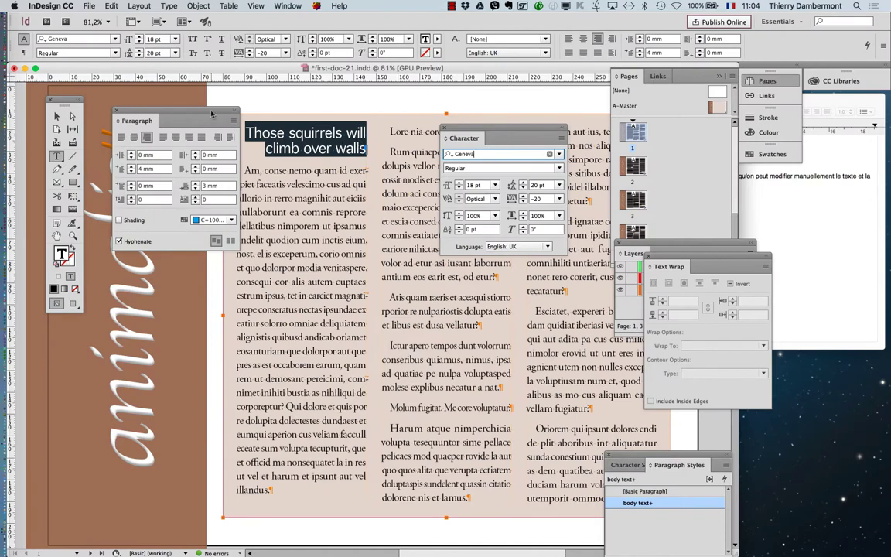
pyautogui.click(296, 5)
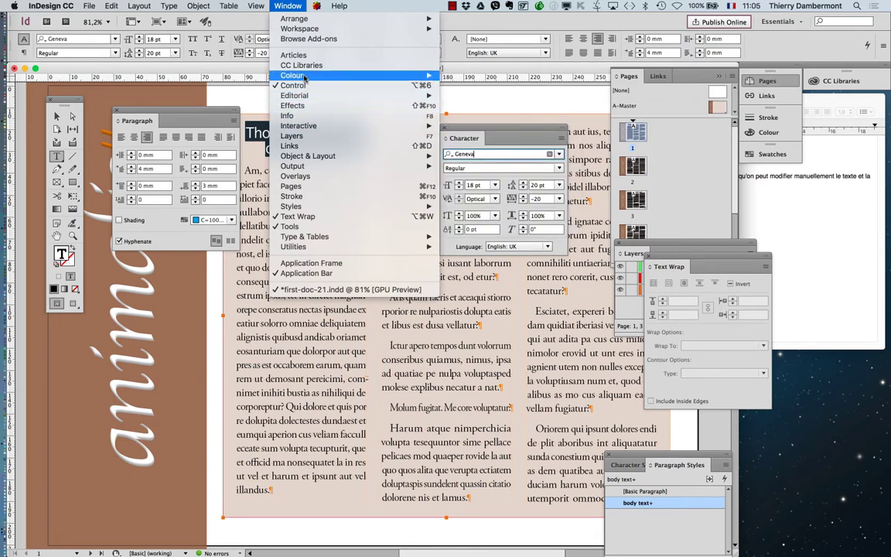
pyautogui.click(486, 116)
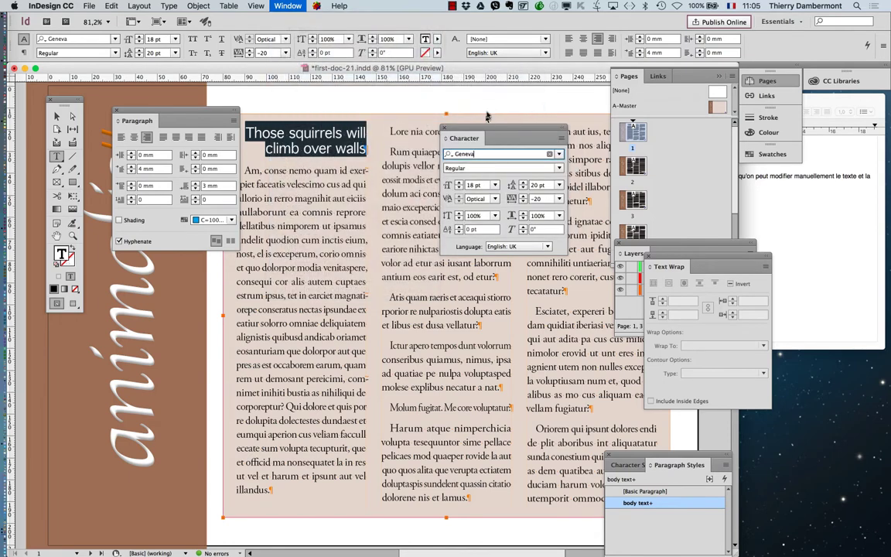
pyautogui.moveTo(574, 141); pyautogui.dragTo(365, 182)
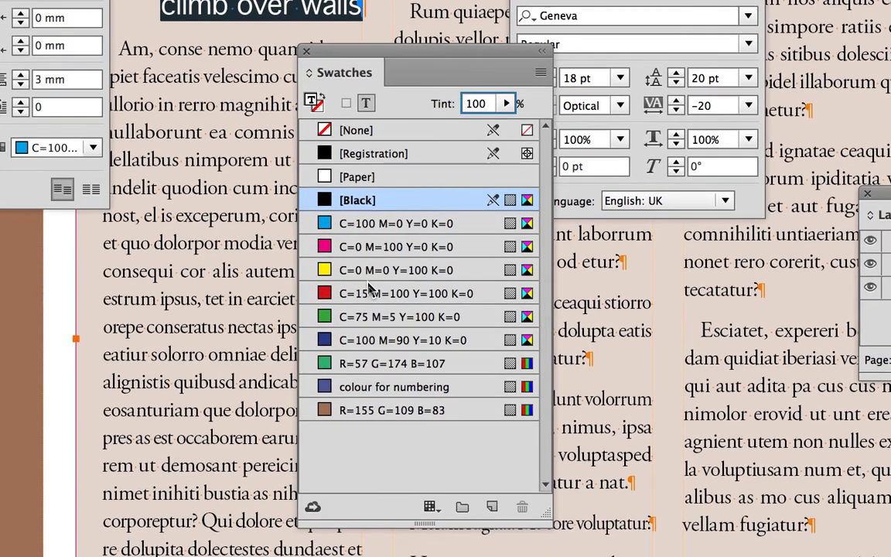
pyautogui.click(370, 293)
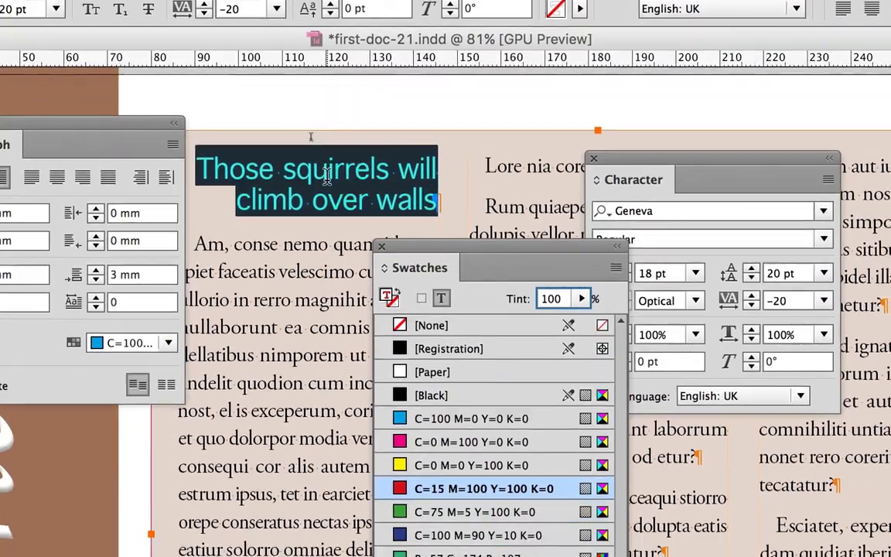
pyautogui.click(260, 26)
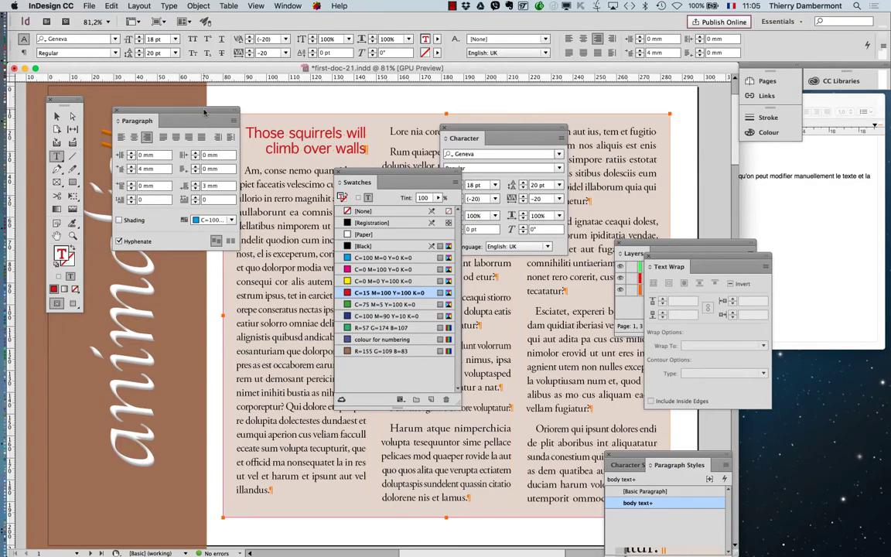
pyautogui.moveTo(204, 113); pyautogui.dragTo(150, 90)
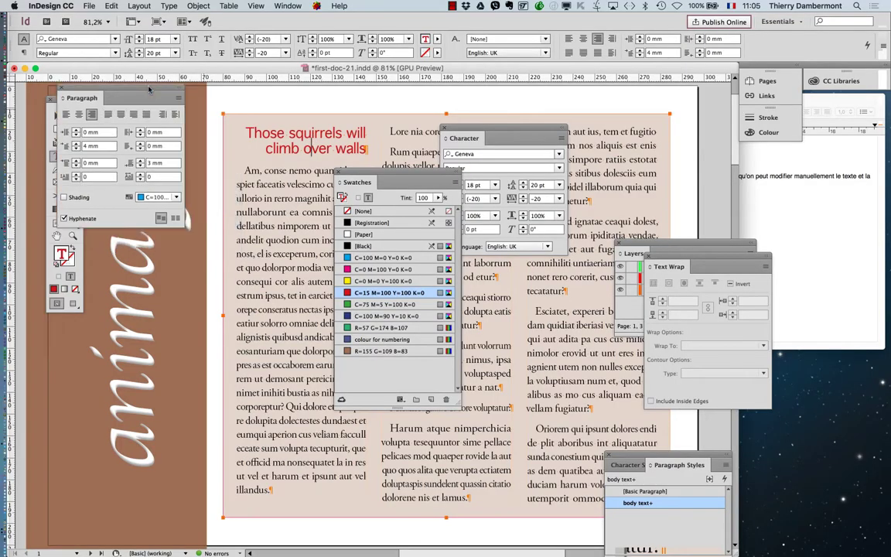
pyautogui.moveTo(362, 178); pyautogui.dragTo(642, 175)
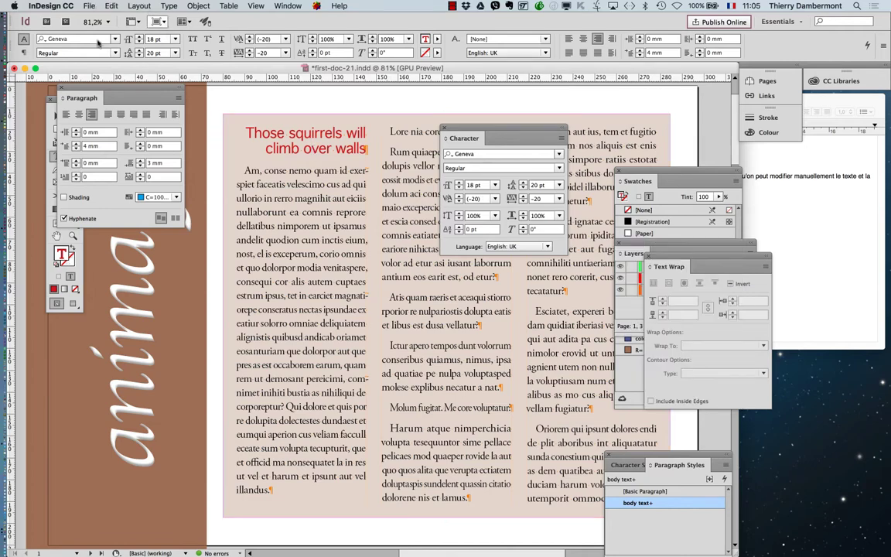
# - Save a new copy of the layout as first-doc-22.indd
pyautogui.click(89, 6)
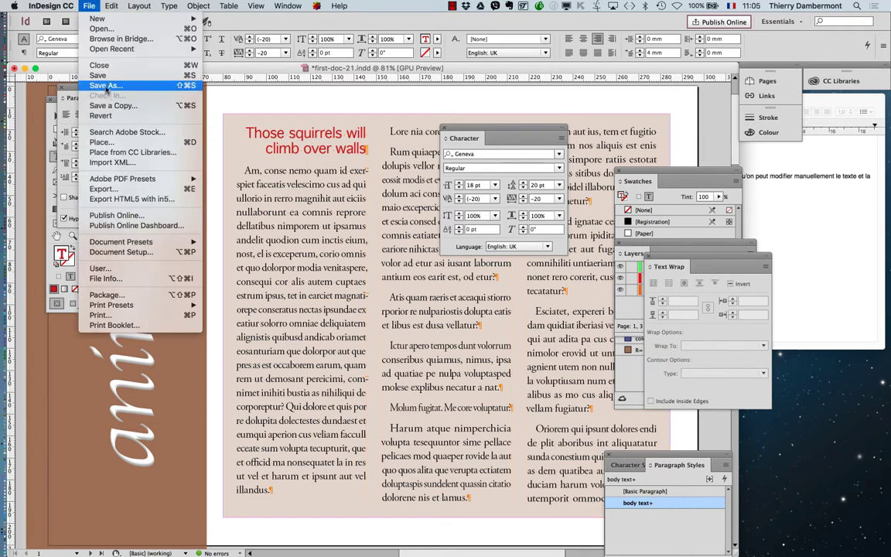
pyautogui.click(106, 86)
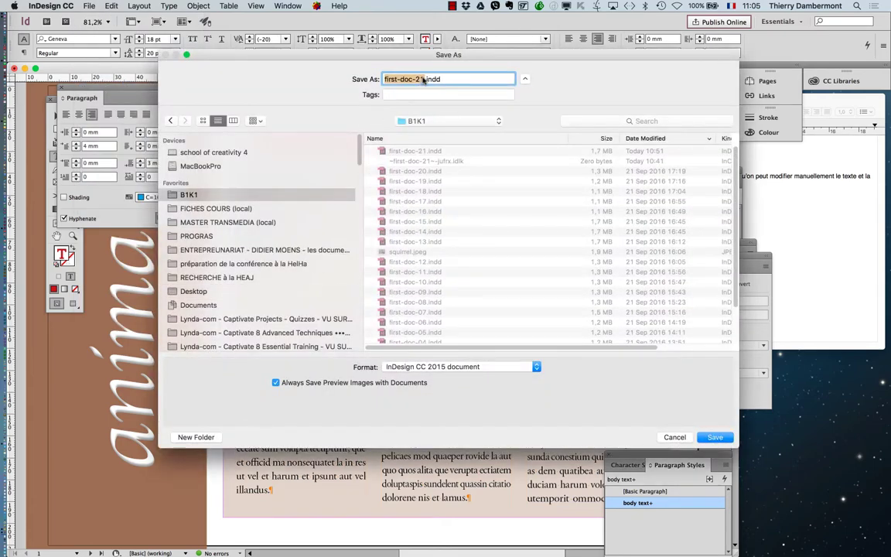
pyautogui.click(423, 80)
pyautogui.press('BackSpace')
pyautogui.write('2')
pyautogui.press('Return')
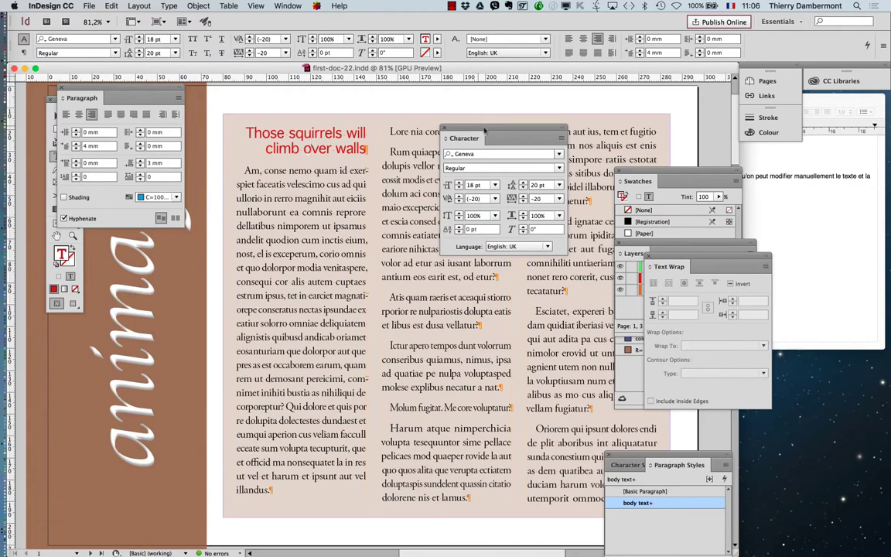
pyautogui.moveTo(484, 131); pyautogui.dragTo(175, 291)
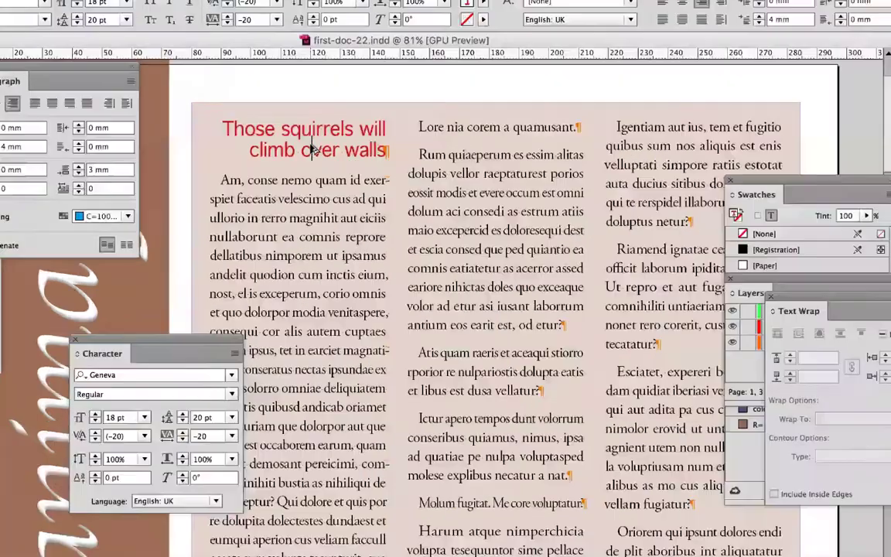
pyautogui.click(316, 149)
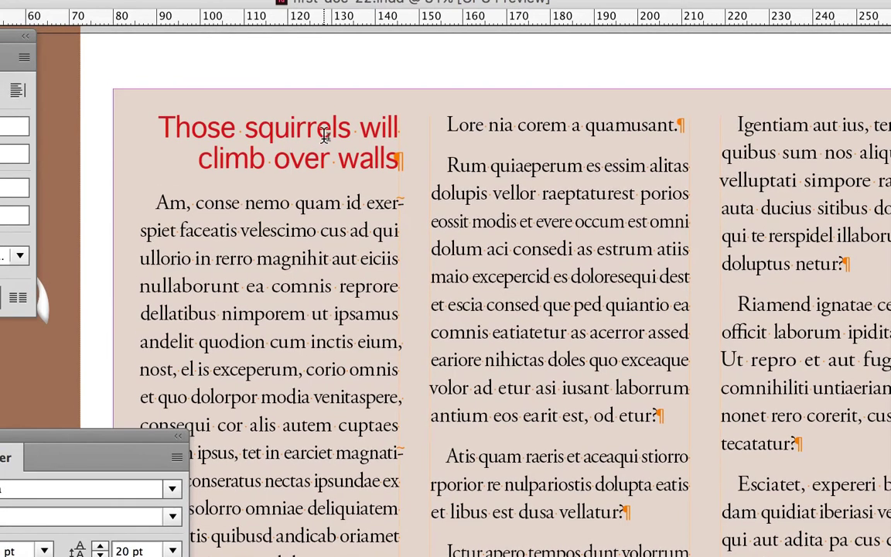
# - Move the Paragraph Styles panel beside the heading to show its body text+ overrides
pyautogui.click(327, 132)
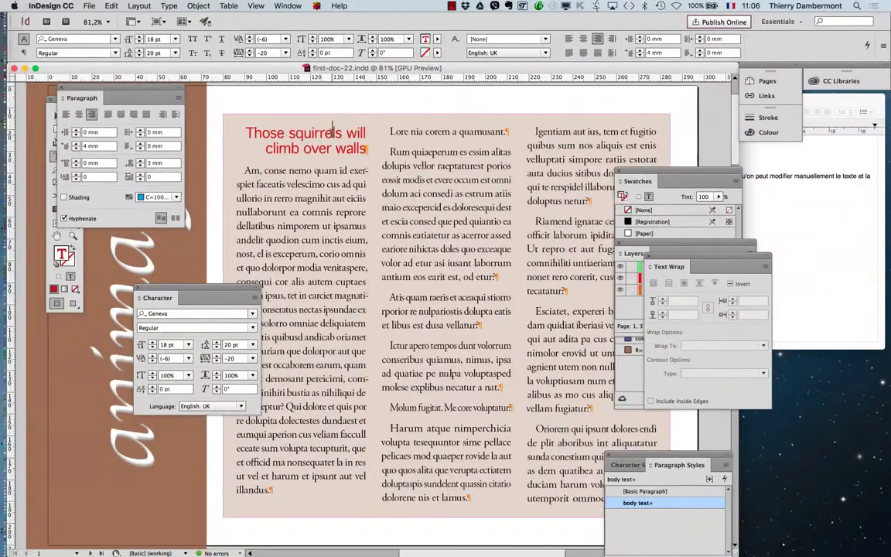
pyautogui.moveTo(656, 458); pyautogui.dragTo(402, 218)
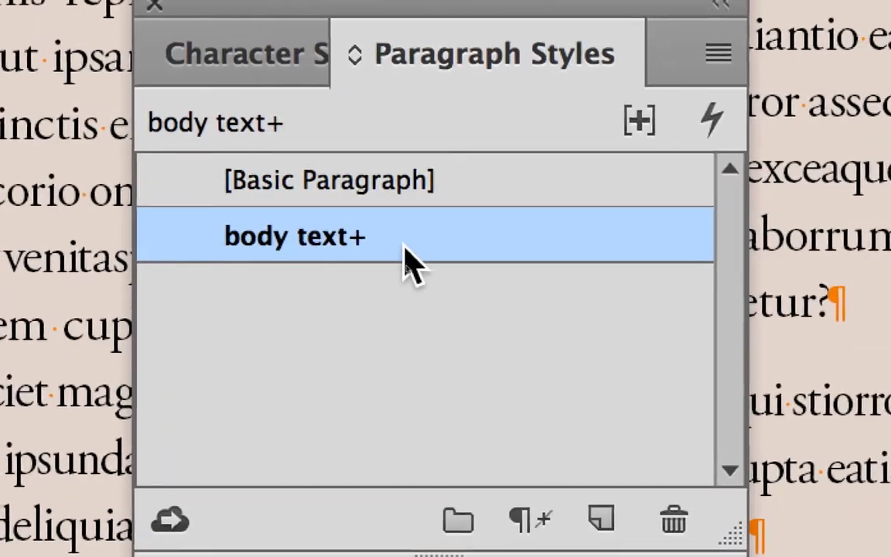
pyautogui.moveTo(410, 263)
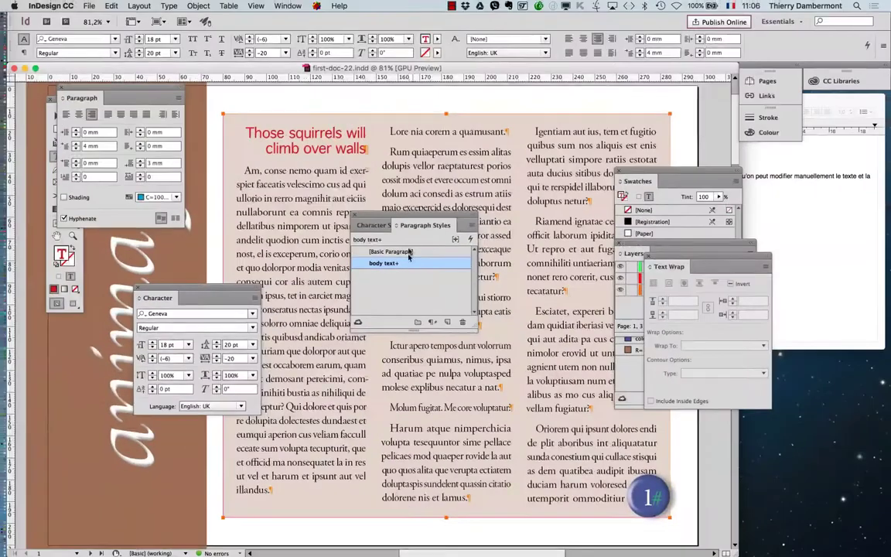
pyautogui.moveTo(416, 218); pyautogui.dragTo(265, 191)
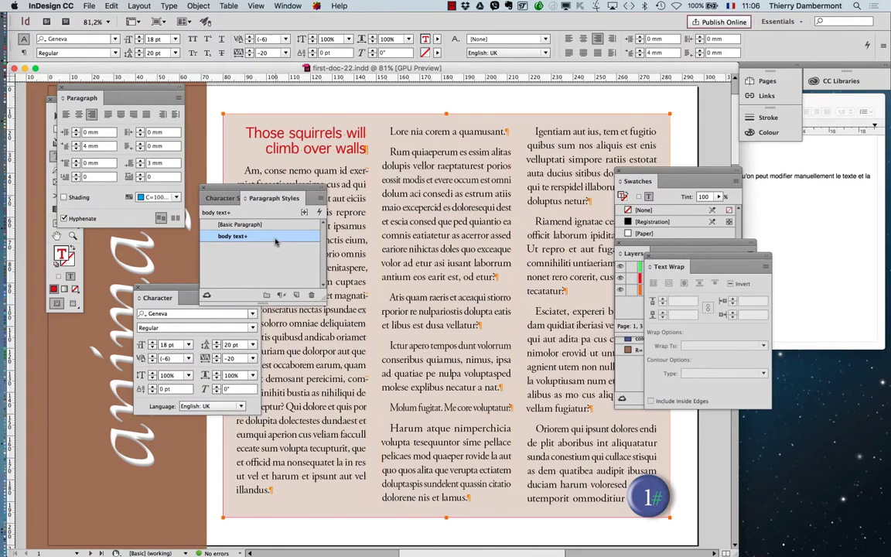
pyautogui.moveTo(274, 242)
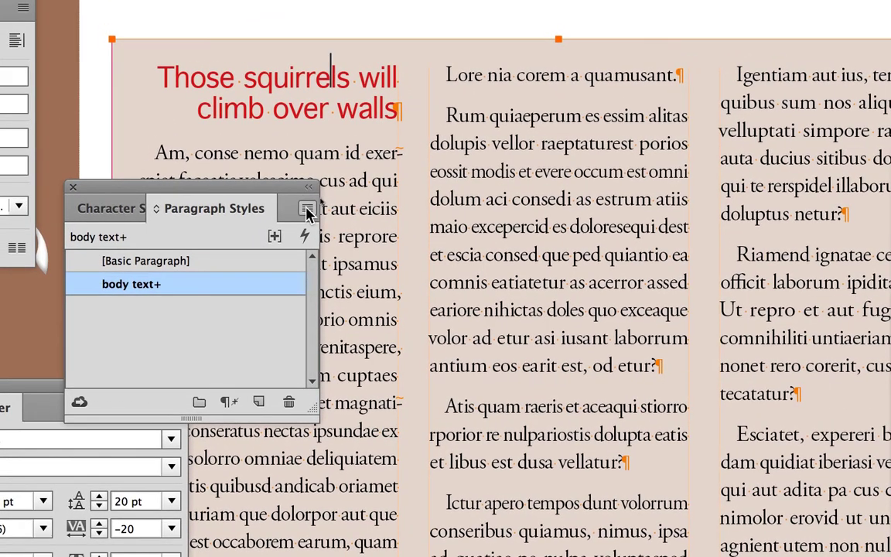
# - Start a new paragraph style from the heading, based on [No Paragraph Style]
pyautogui.click(307, 210)
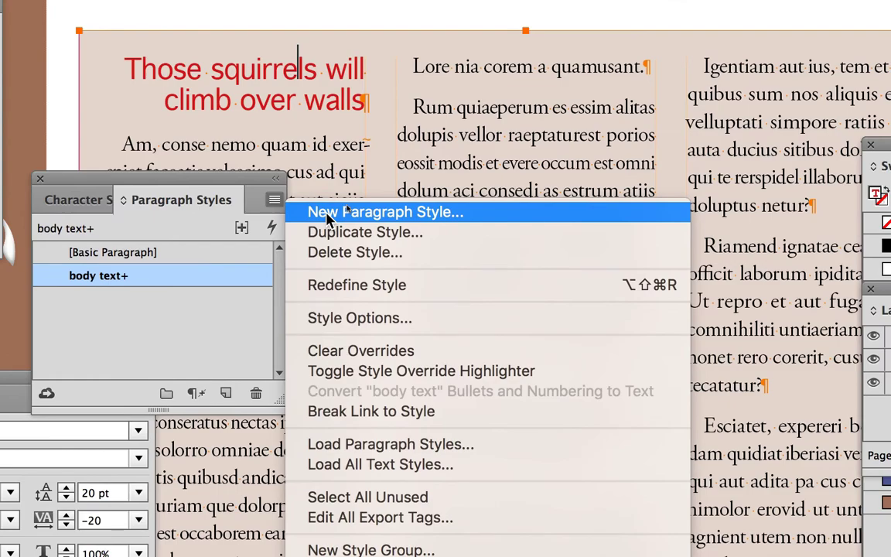
pyautogui.click(327, 212)
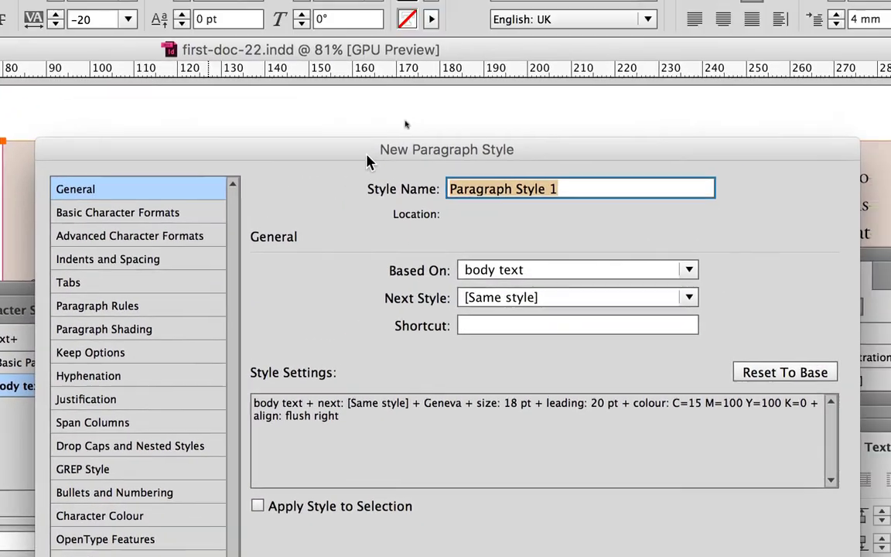
pyautogui.moveTo(368, 161); pyautogui.dragTo(368, 214)
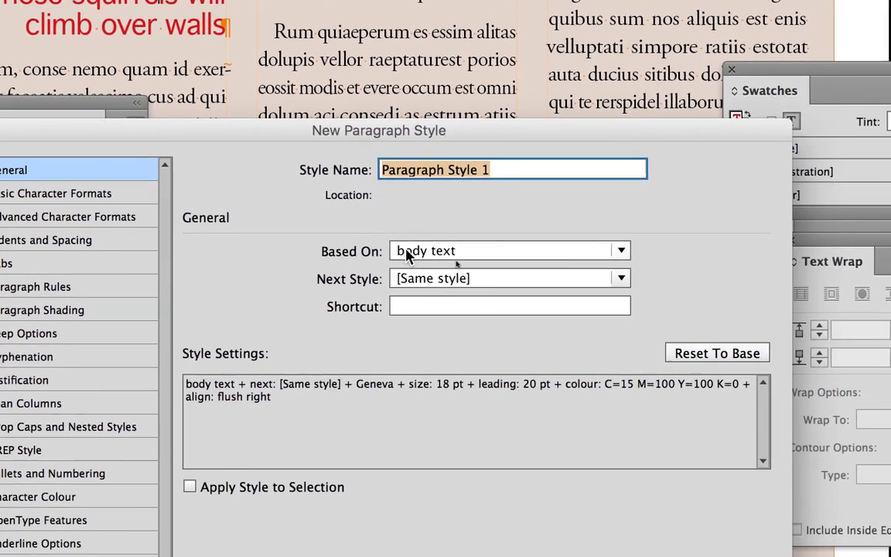
pyautogui.click(479, 328)
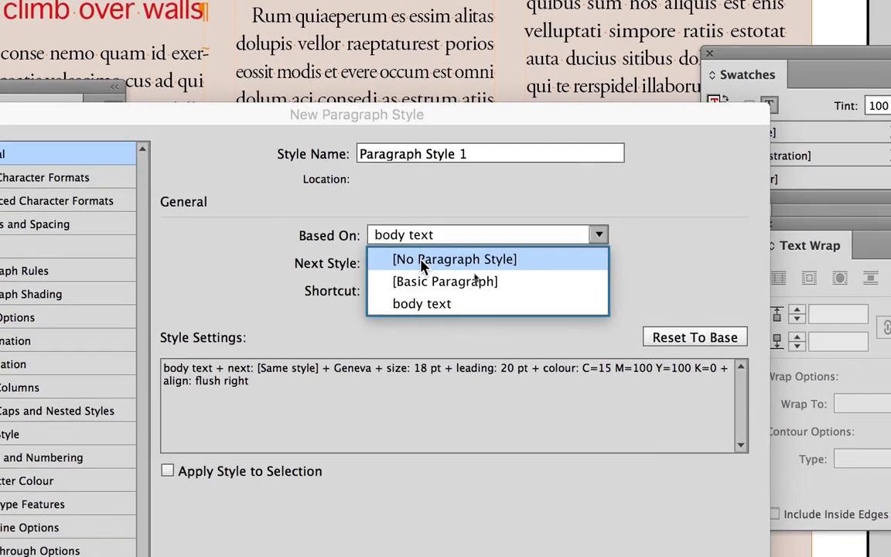
pyautogui.click(417, 263)
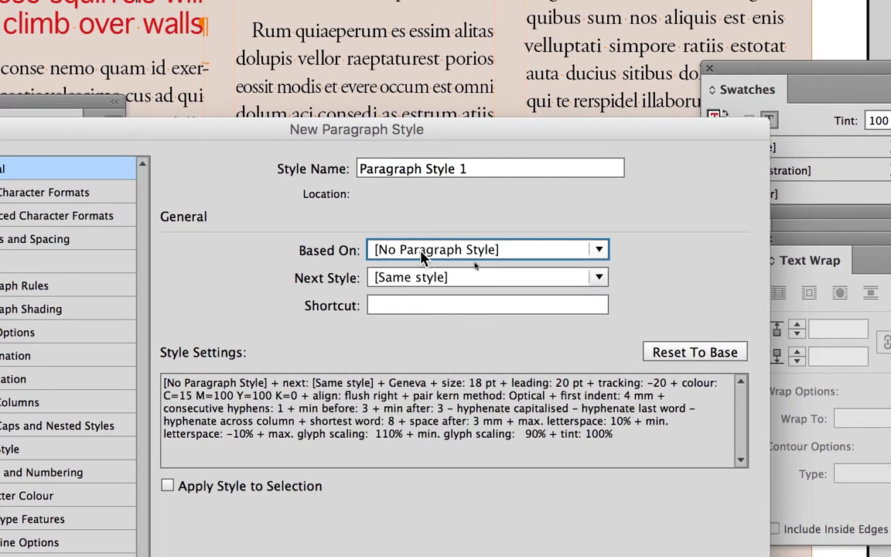
pyautogui.click(417, 254)
pyautogui.click(421, 264)
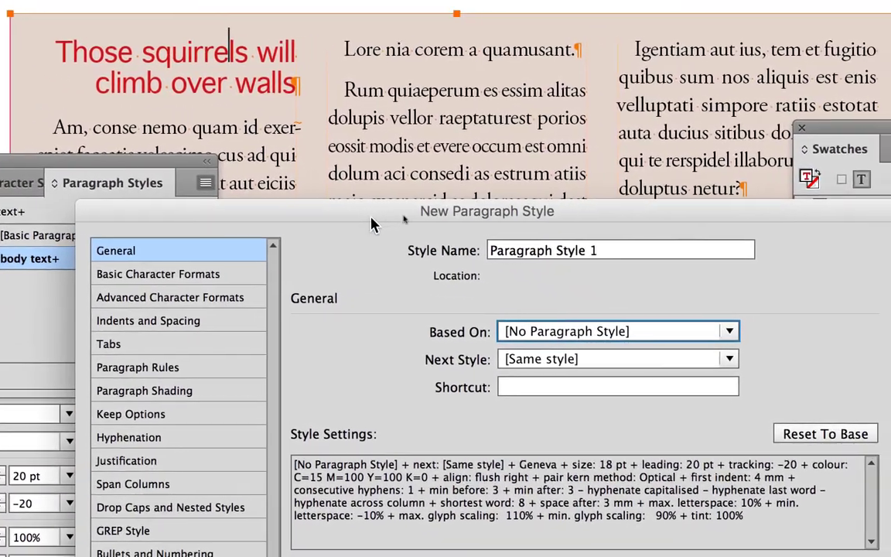
# - Name the new style 'second-level titles' and confirm it
pyautogui.moveTo(372, 223); pyautogui.dragTo(505, 218)
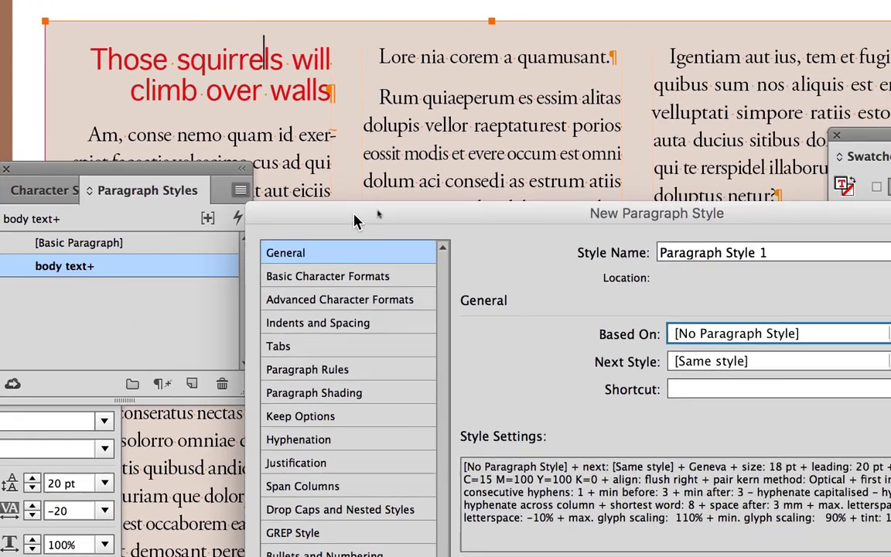
pyautogui.moveTo(555, 201); pyautogui.dragTo(311, 135)
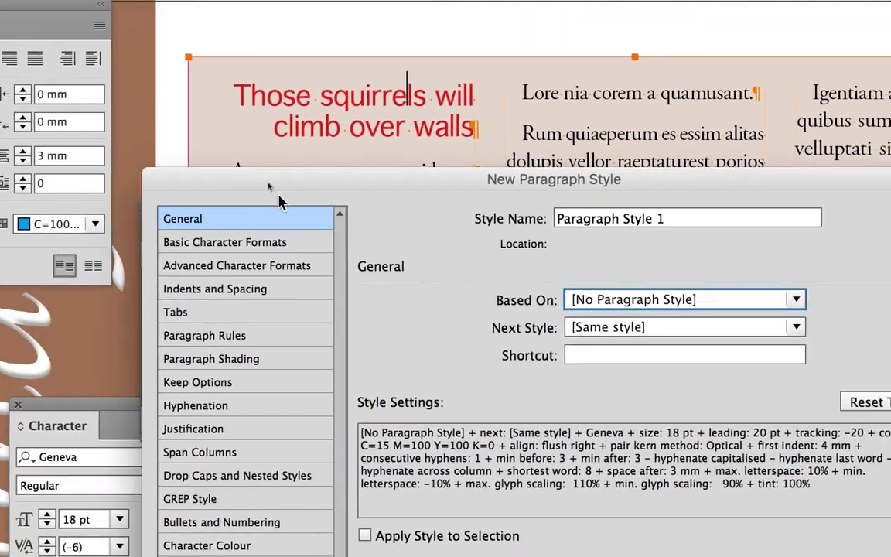
pyautogui.click(642, 299)
pyautogui.click(592, 320)
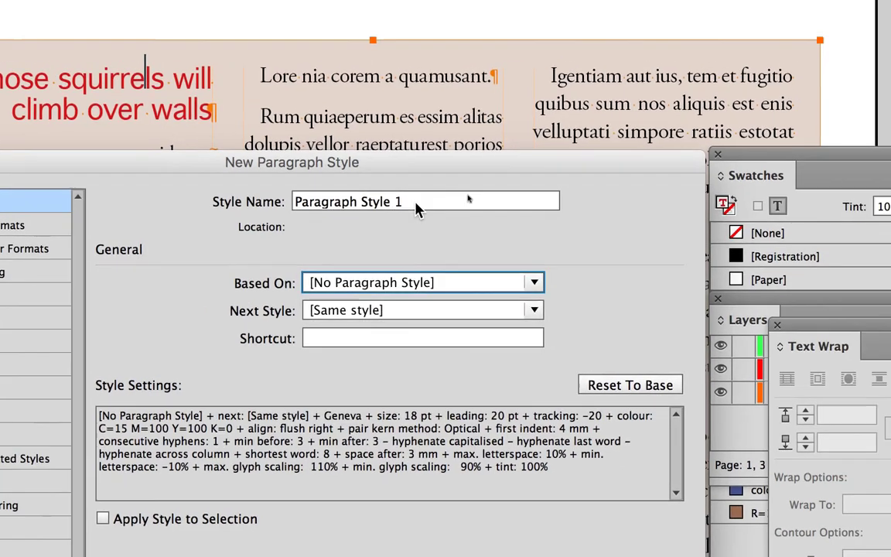
pyautogui.moveTo(437, 149); pyautogui.dragTo(321, 149)
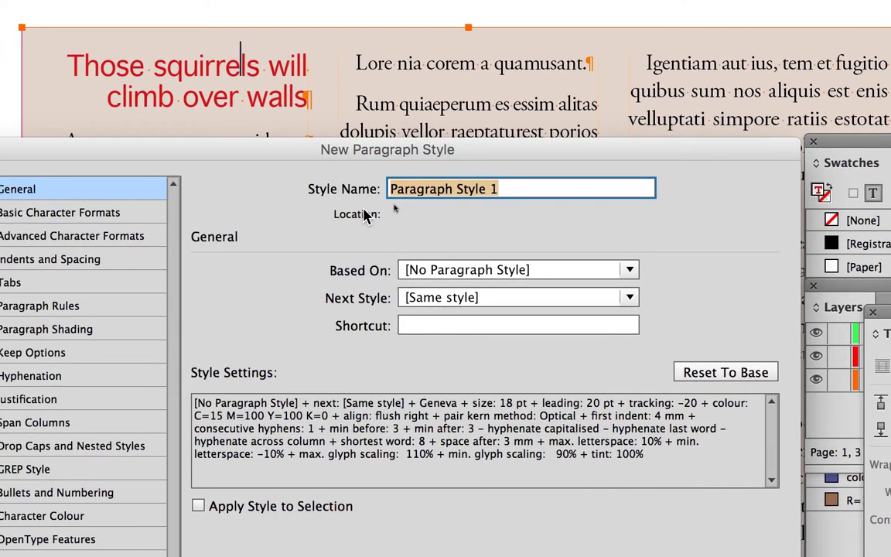
pyautogui.write('se')
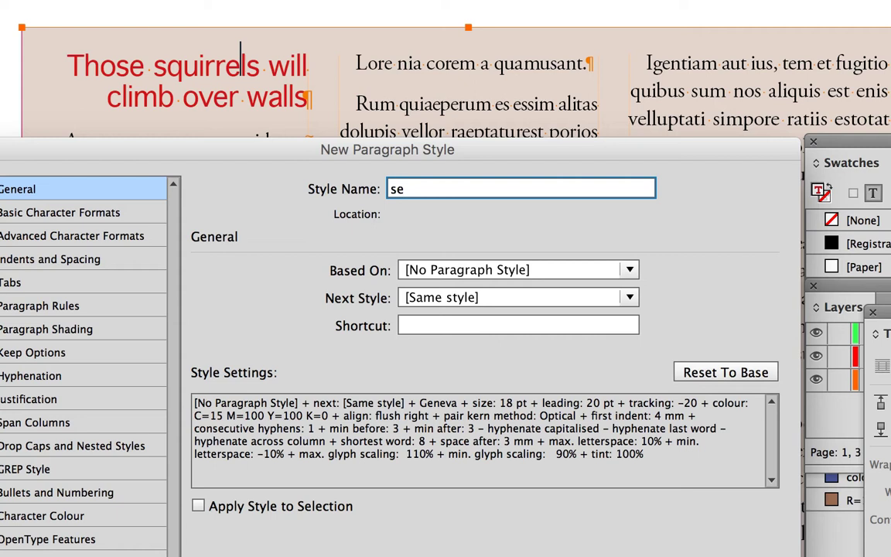
pyautogui.write('cond-level titles')
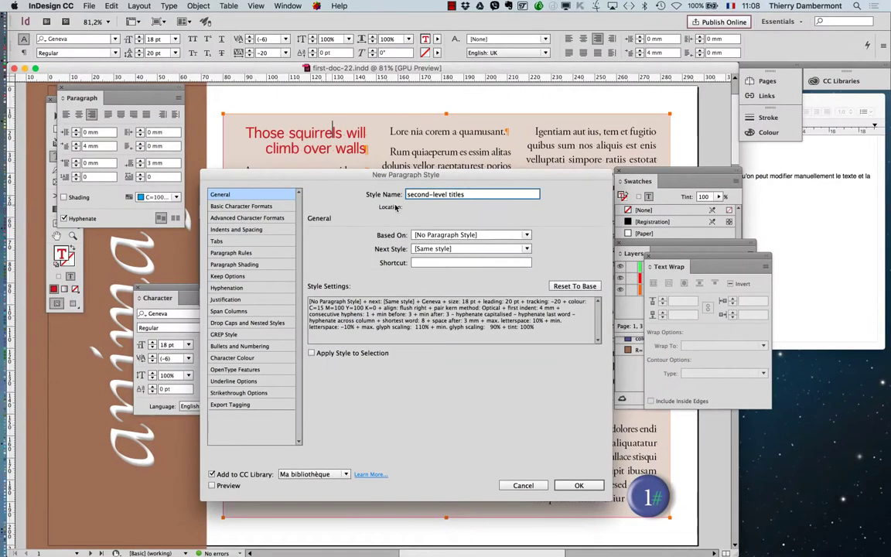
pyautogui.click(572, 484)
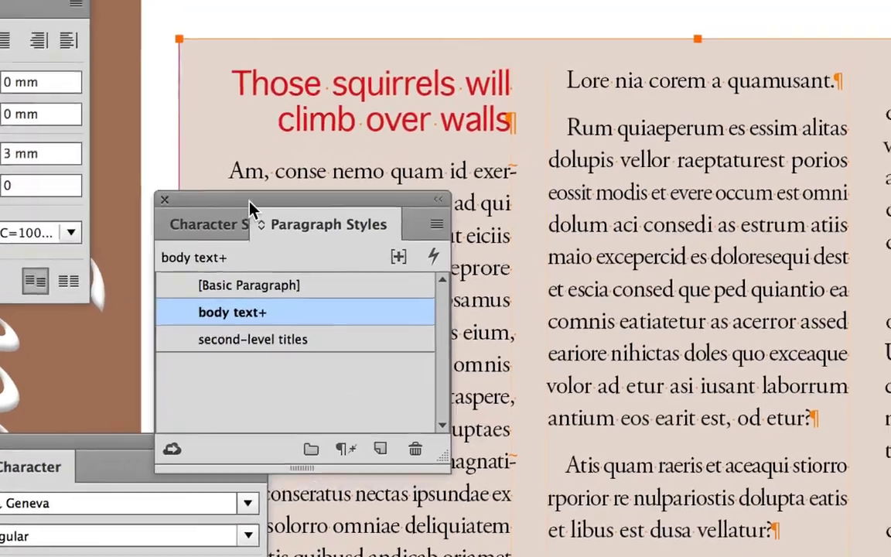
# - Give the squirrel heading the second-level titles style, clearing its overrides
pyautogui.moveTo(249, 207); pyautogui.dragTo(705, 76)
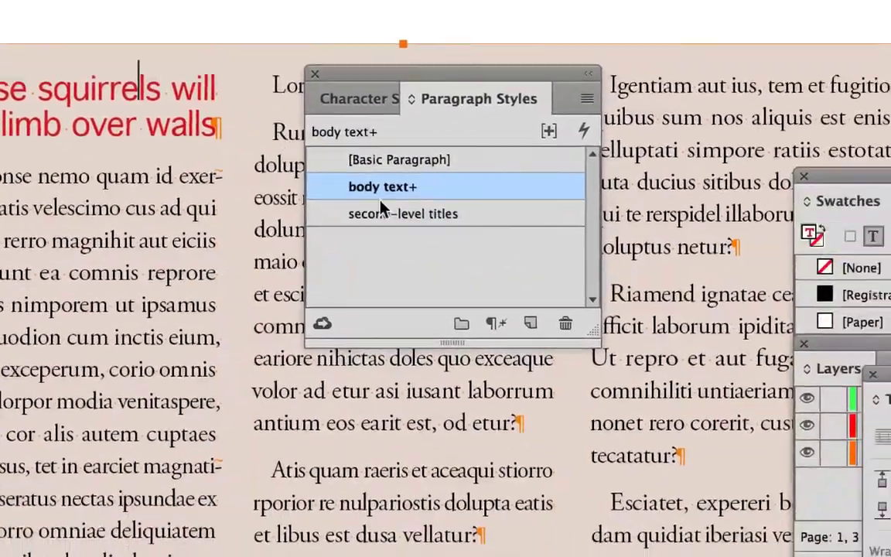
pyautogui.click(553, 259)
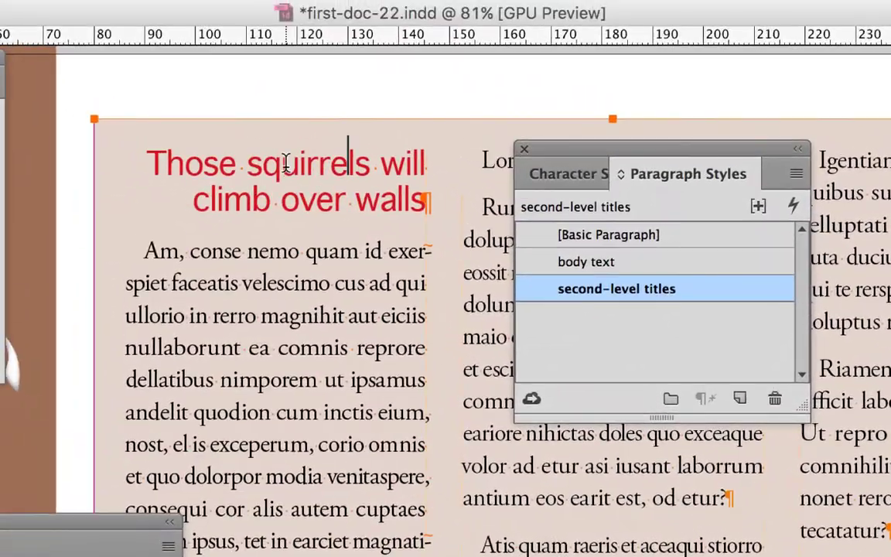
pyautogui.click(286, 162)
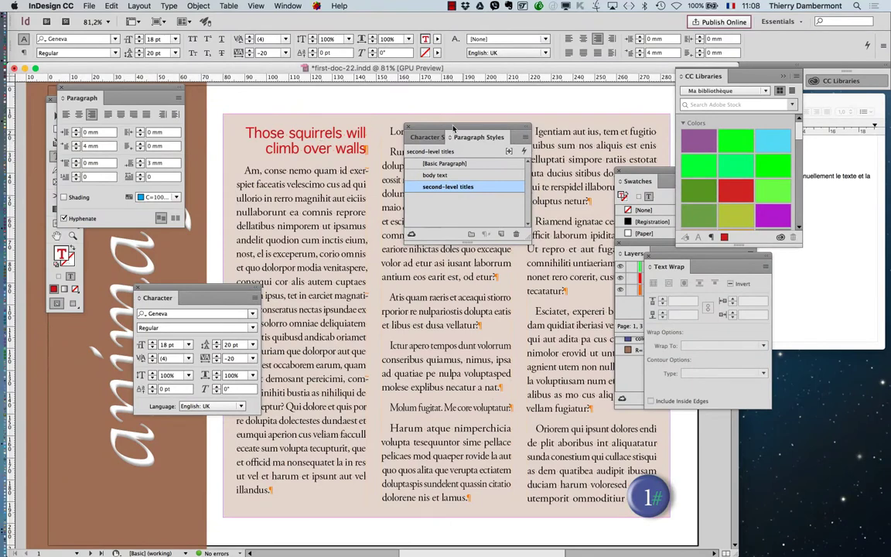
# - Scroll down to page 2 and put the cursor in its body text
pyautogui.moveTo(454, 129); pyautogui.dragTo(87, 355)
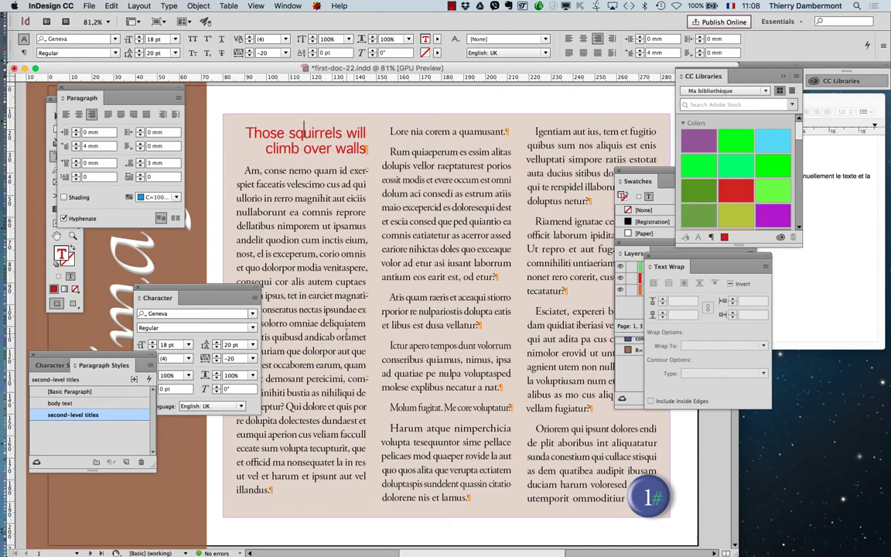
pyautogui.scroll(-15, 491, 346)
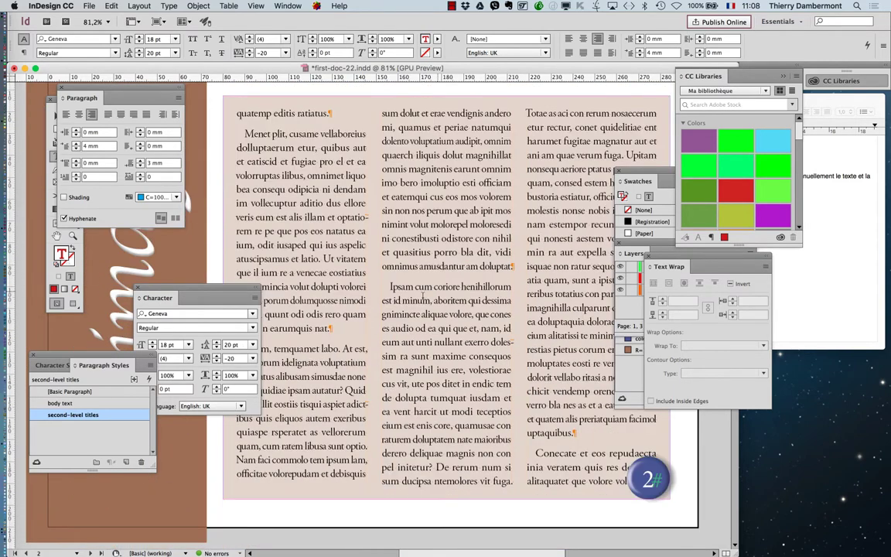
pyautogui.click(345, 331)
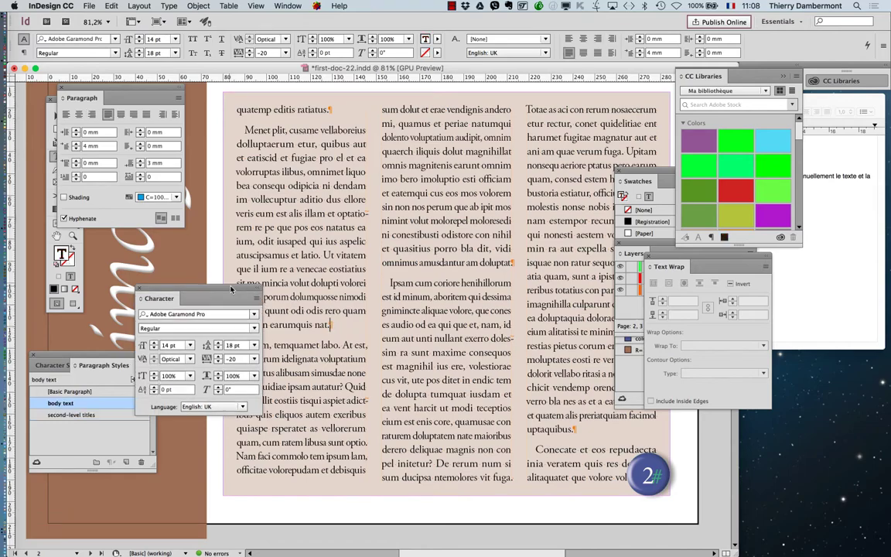
# - Add a new line 'Polar bear come to the party!' after page 2's first paragraph
pyautogui.press('super+t')
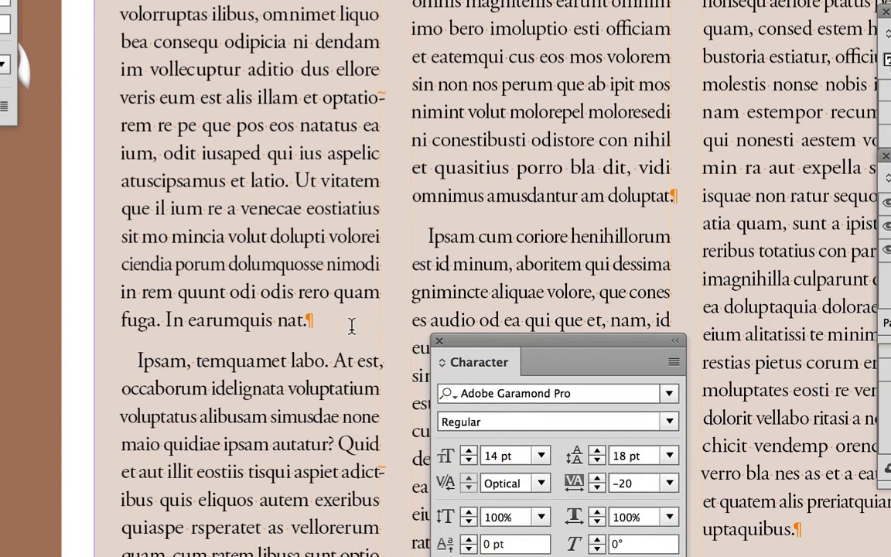
pyautogui.press('Return')
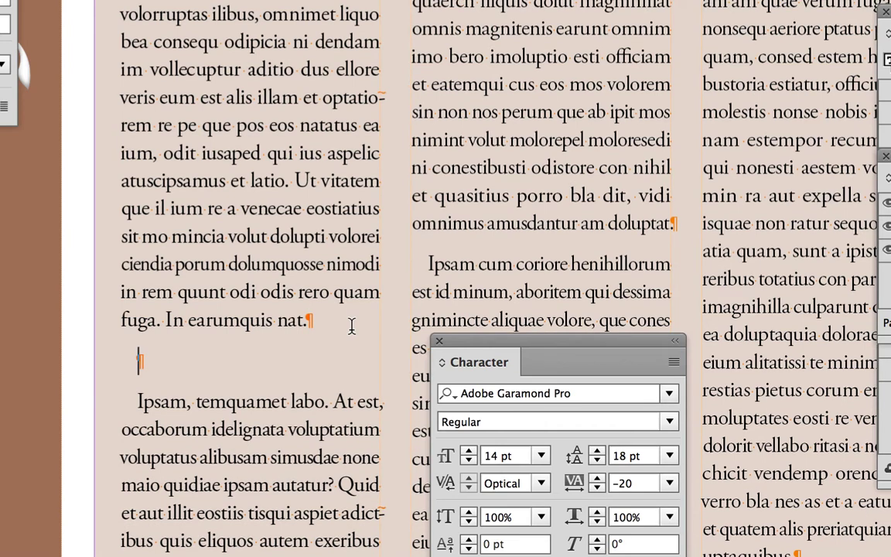
pyautogui.write('Polar ')
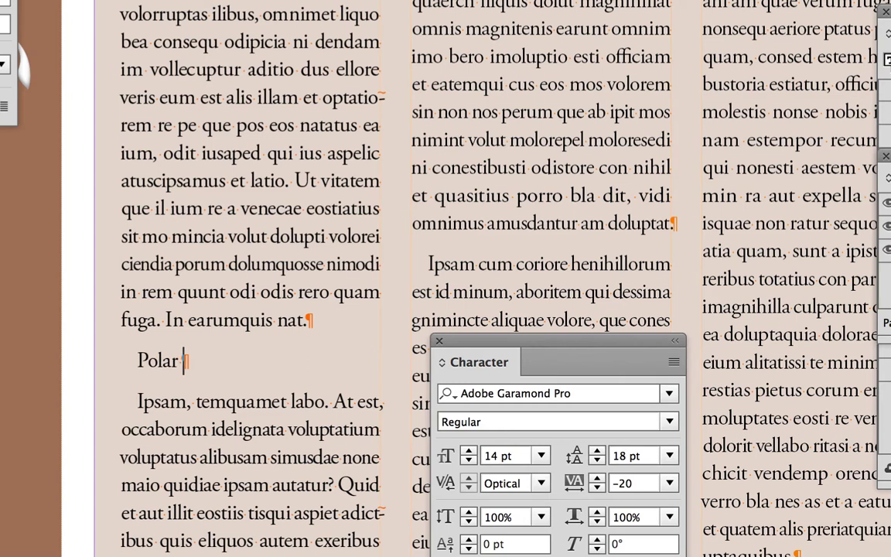
pyautogui.write('bear')
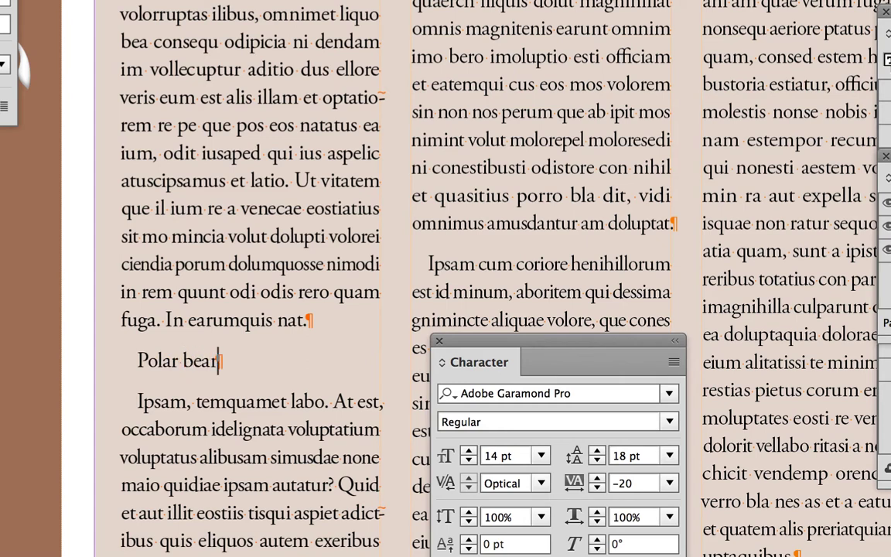
pyautogui.write(' come to the part')
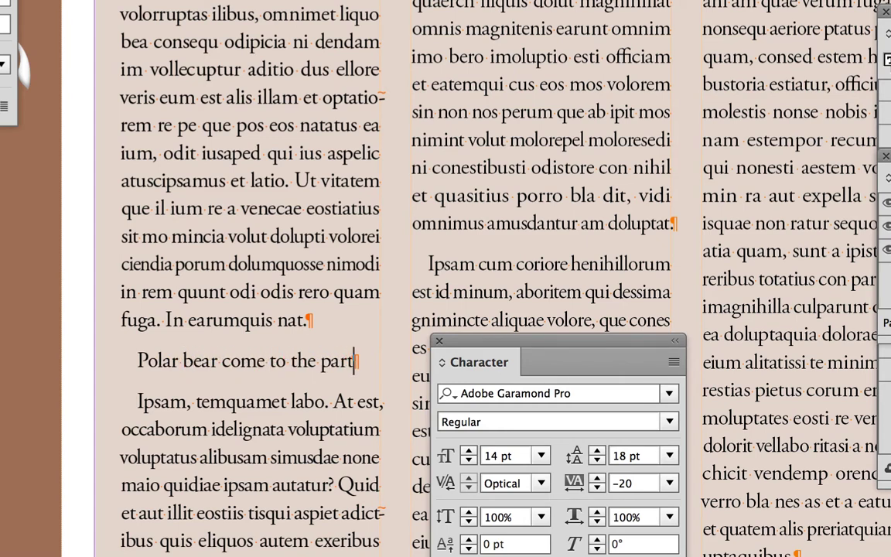
pyautogui.write('y!')
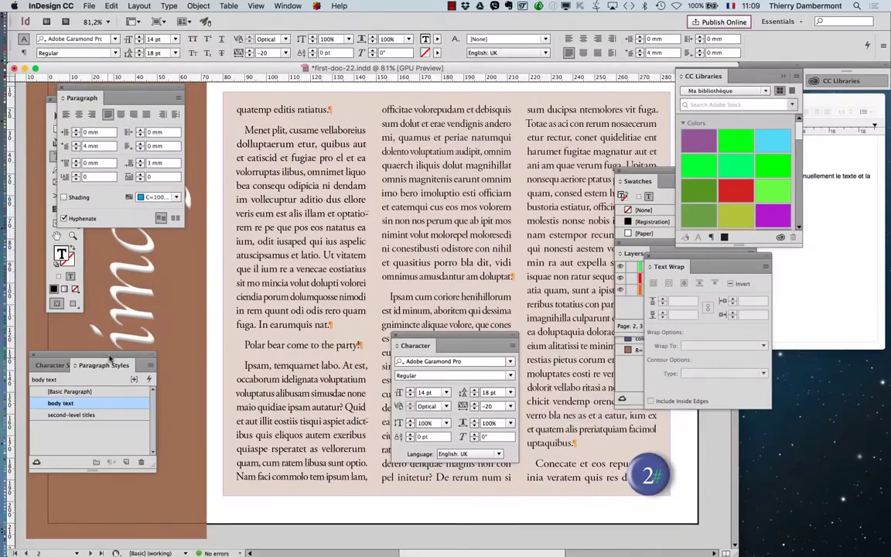
# - Apply the second-level titles style to the new line and zoom out to the spread
pyautogui.moveTo(78, 427); pyautogui.dragTo(483, 200)
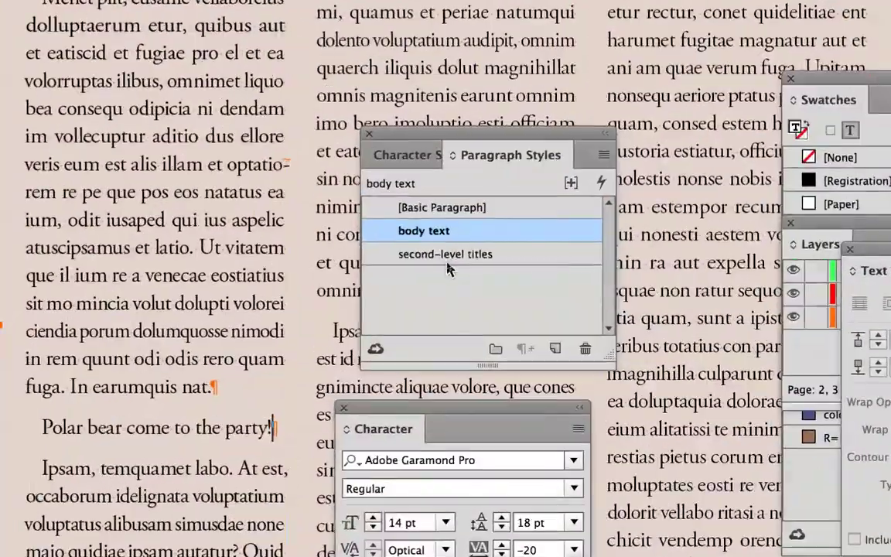
pyautogui.click(449, 259)
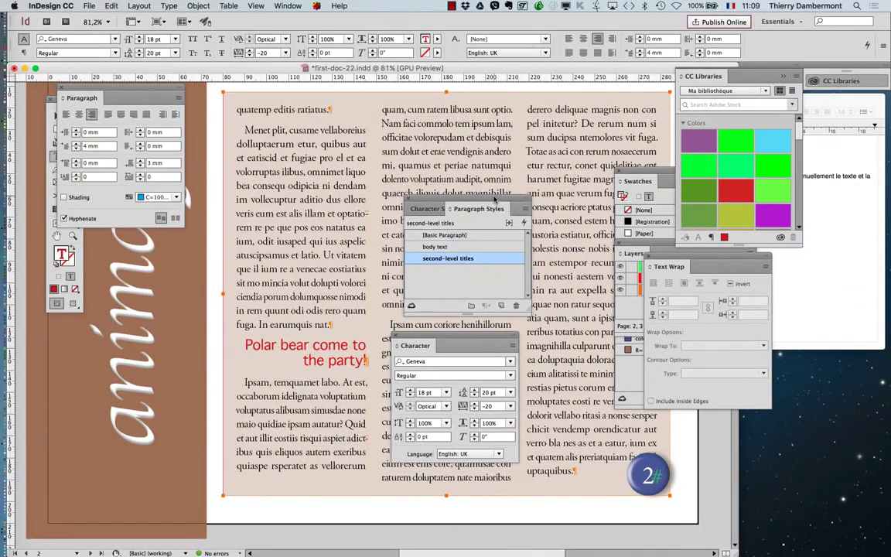
pyautogui.moveTo(447, 204); pyautogui.dragTo(151, 278)
pyautogui.moveTo(424, 339); pyautogui.dragTo(177, 438)
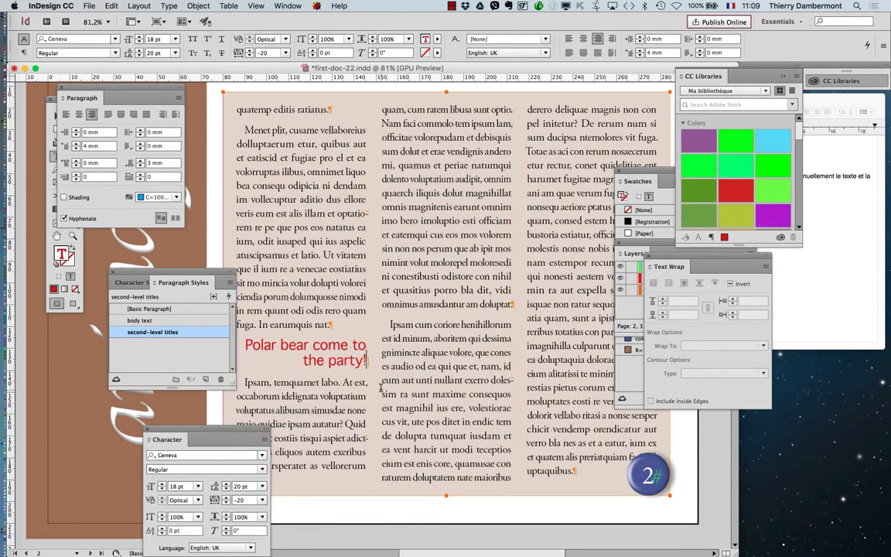
pyautogui.press('super+5')
# - Zoom out, scroll down to page 3, and view its three body-text columns at 100%
pyautogui.scroll(-10, 461, 246)
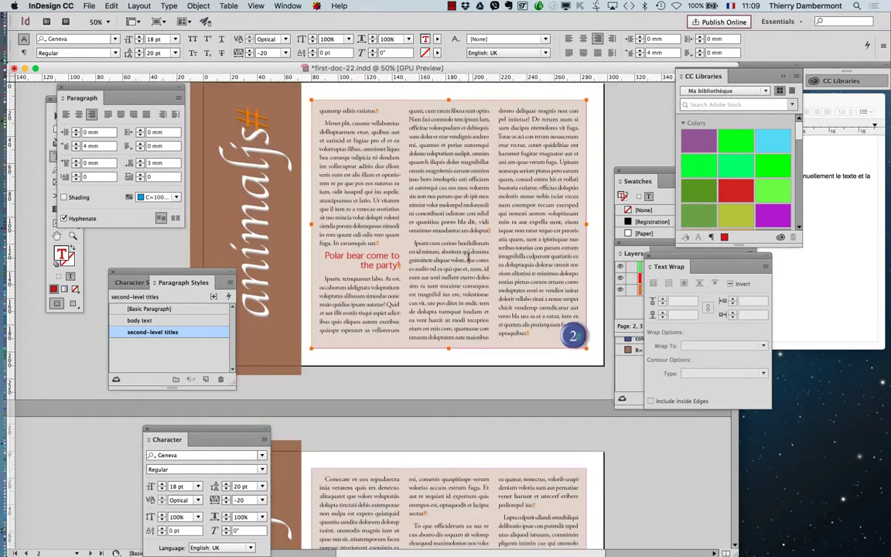
pyautogui.scroll(15, 468, 258)
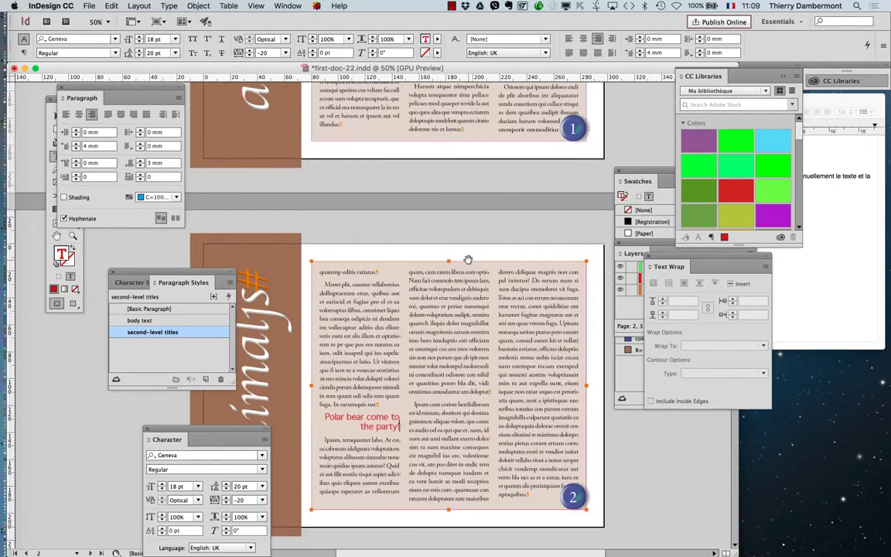
pyautogui.press('super+minus')
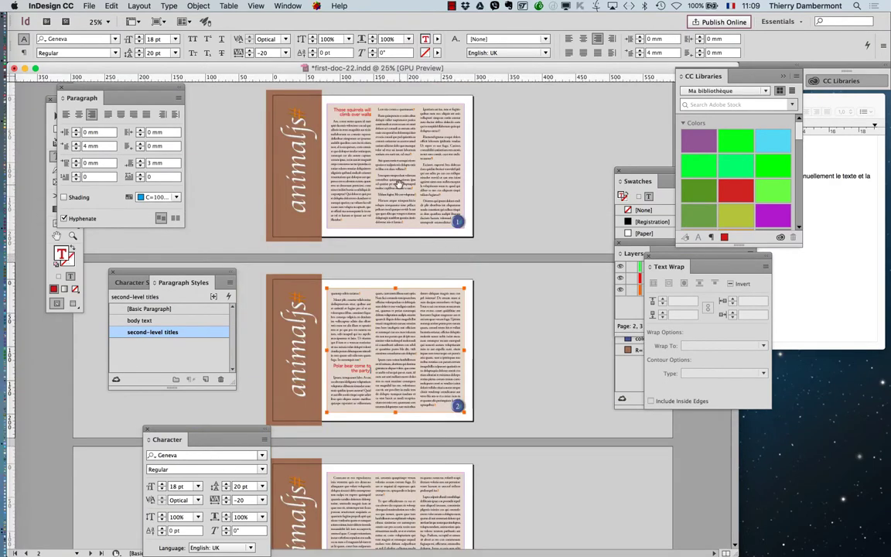
pyautogui.press('super+equal')
pyautogui.press('super+equal')
pyautogui.press('super+minus')
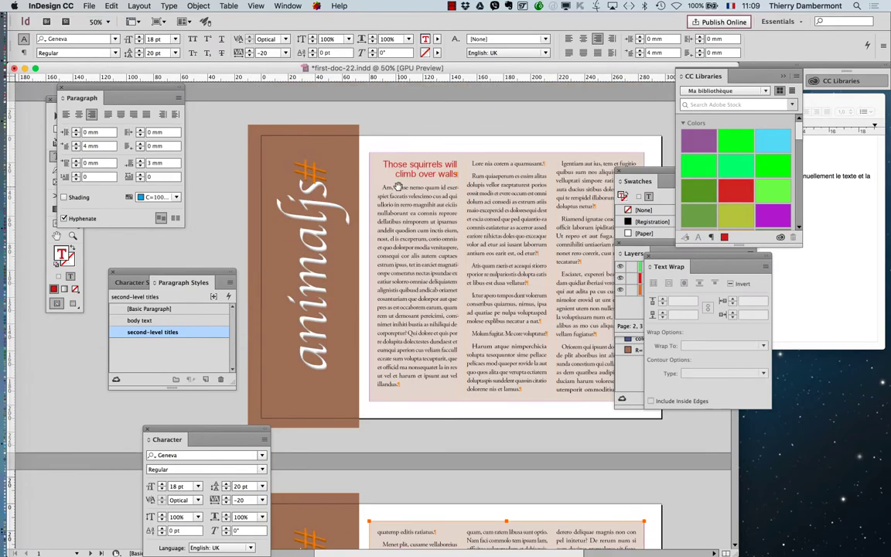
pyautogui.scroll(-18, 397, 186)
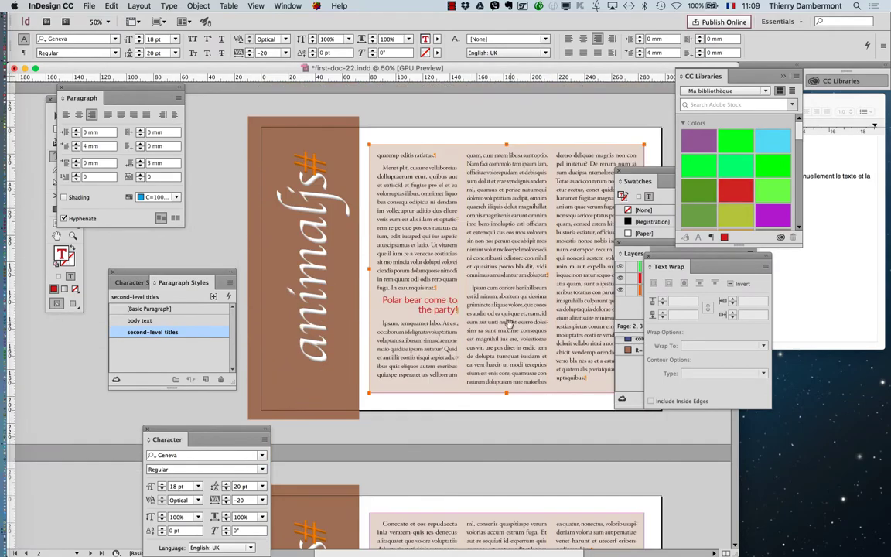
pyautogui.scroll(-10, 454, 296)
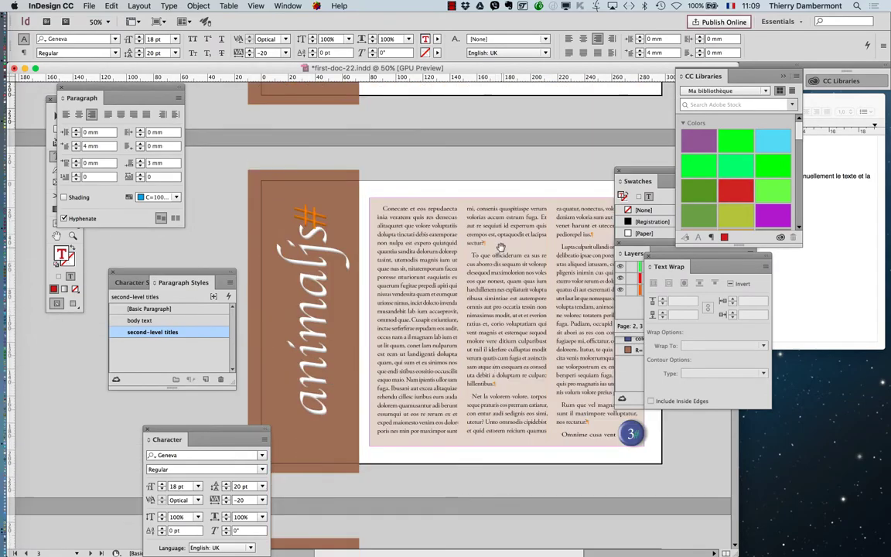
pyautogui.press('super+1')
# - Add a new paragraph 'Third title here' after 'sectur?' styled as second-level titles
pyautogui.click(480, 237)
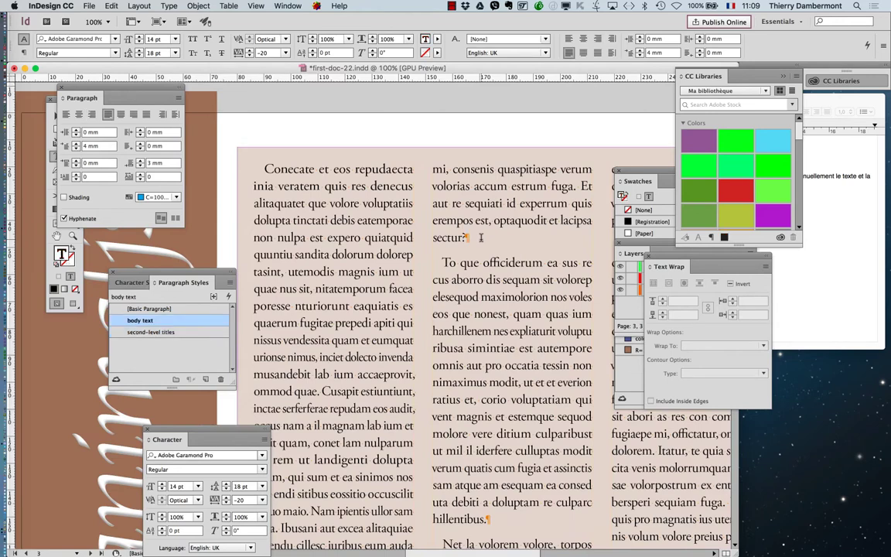
pyautogui.press('Return')
pyautogui.write('T')
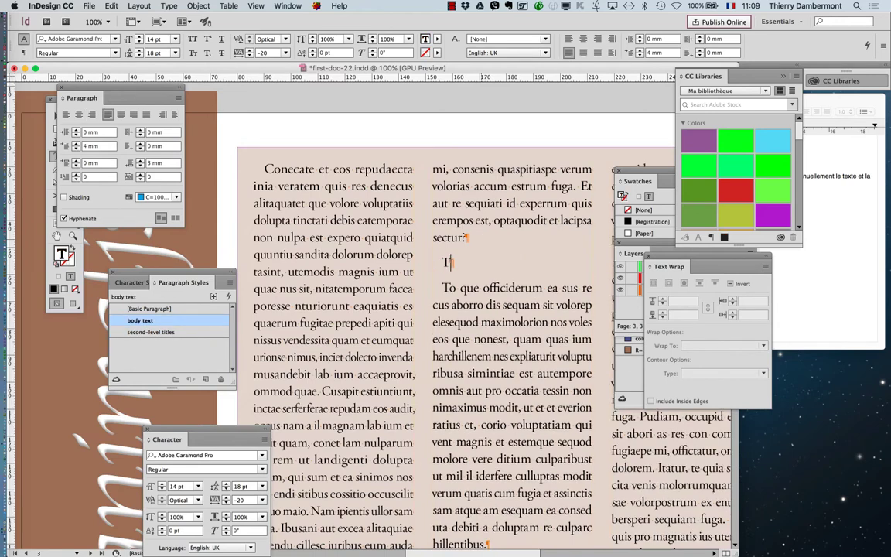
pyautogui.write('hird title here')
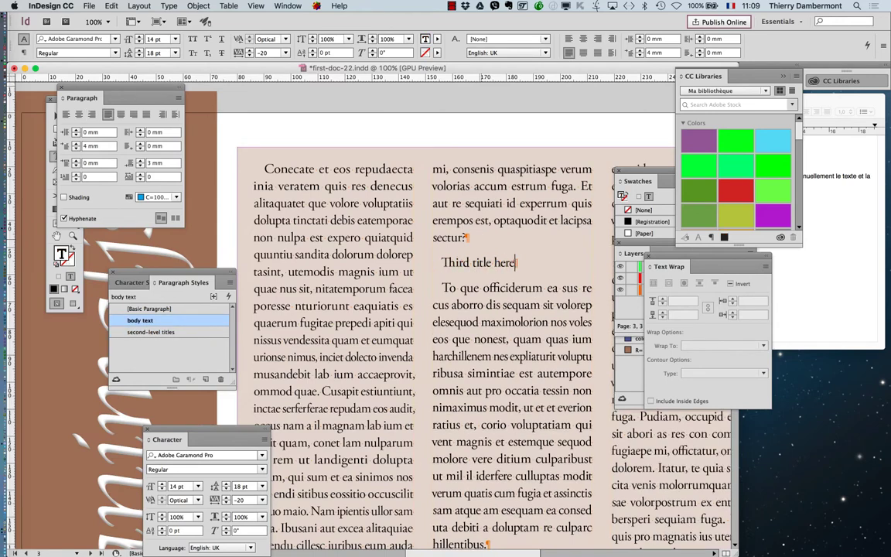
pyautogui.click(166, 332)
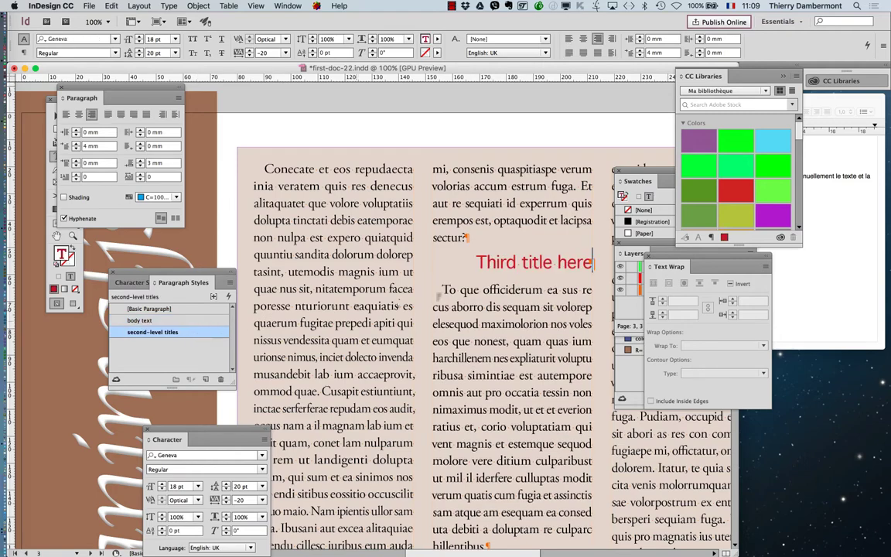
pyautogui.scroll(-1, 460, 294)
pyautogui.scroll(5, 459, 296)
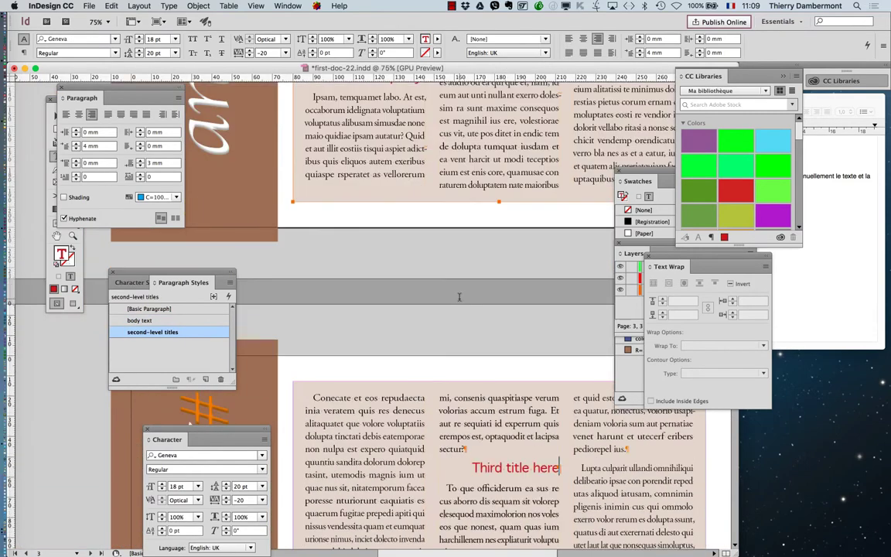
# - Float the Swatches and Layers panels out of the dock to the lower right
pyautogui.scroll(-1, 460, 297)
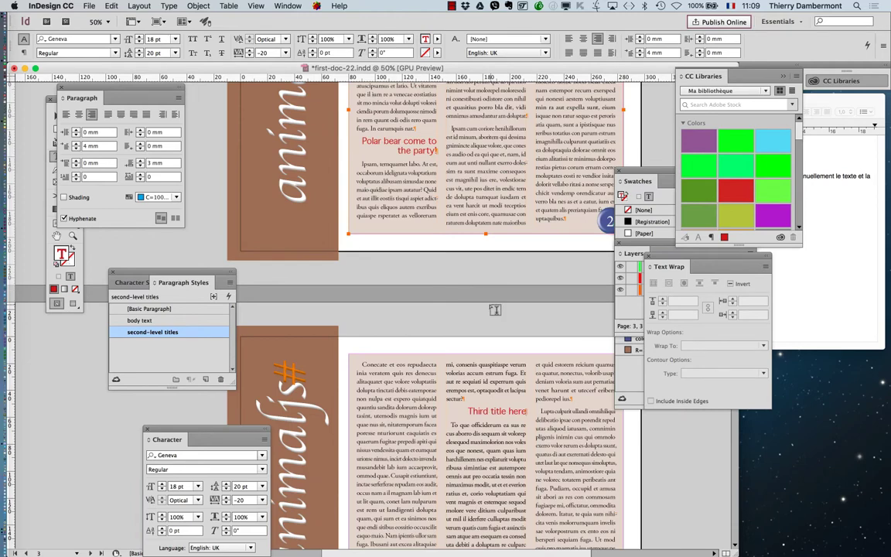
pyautogui.moveTo(630, 175); pyautogui.dragTo(838, 322)
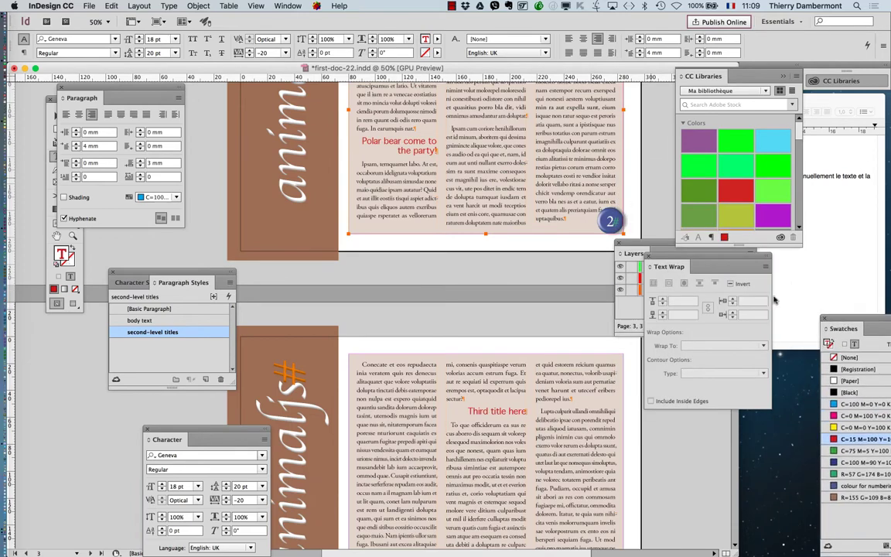
pyautogui.moveTo(698, 271); pyautogui.dragTo(715, 444)
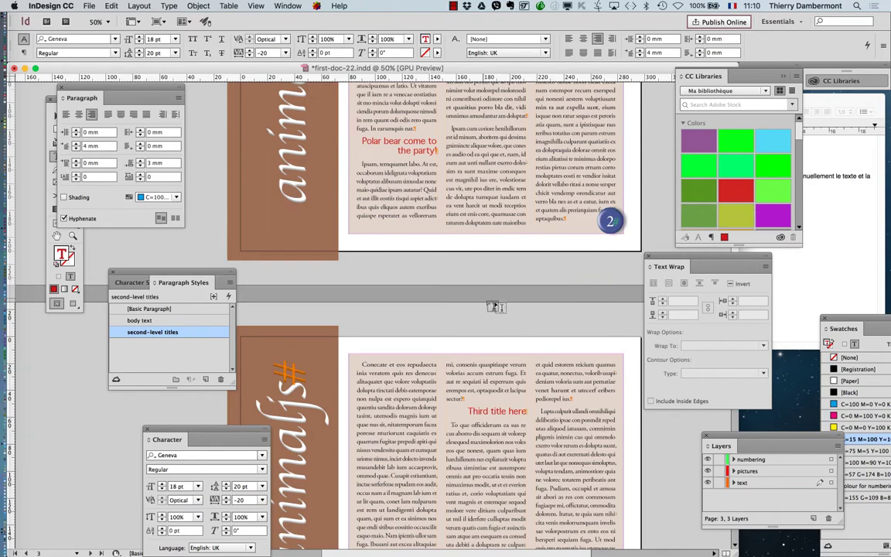
pyautogui.scroll(-5, 473, 370)
pyautogui.scroll(-15, 410, 194)
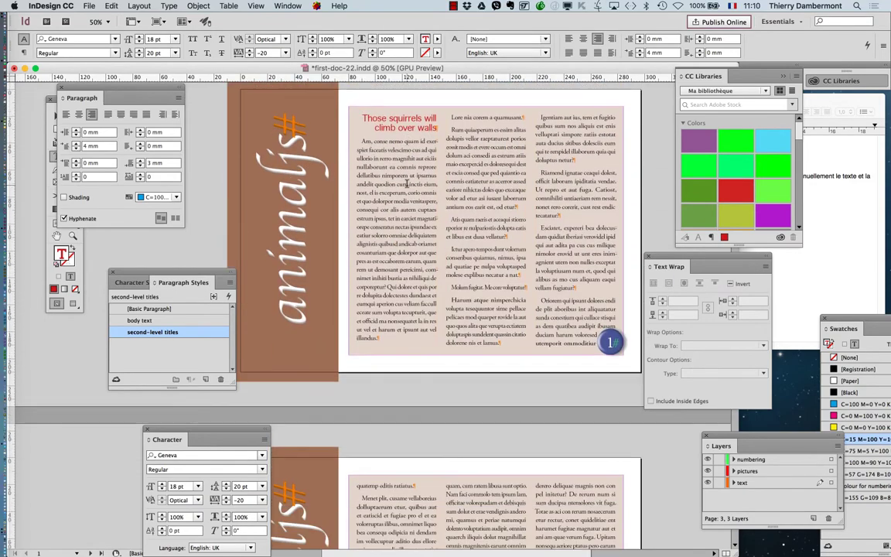
pyautogui.scroll(-1, 405, 188)
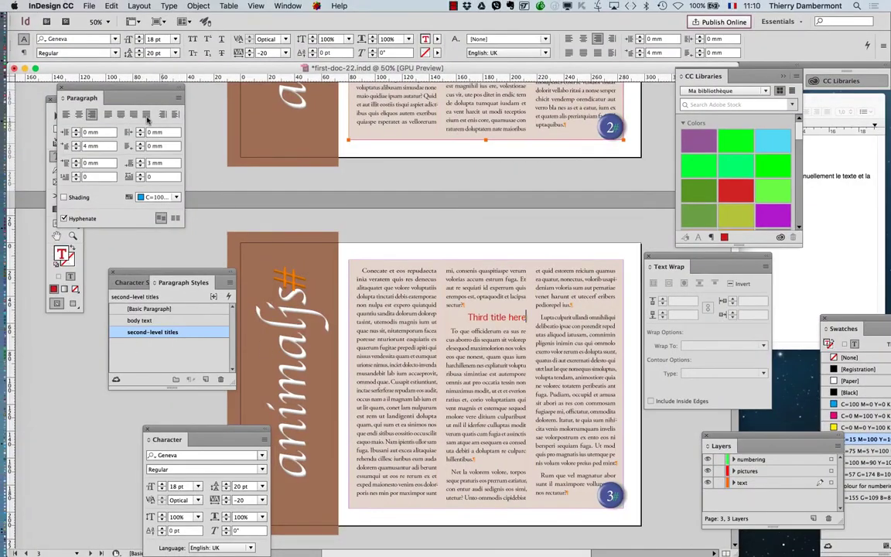
# - Move the Paragraph panel aside, switch to the Selection tool, and select the second-level titles style
pyautogui.moveTo(78, 93); pyautogui.dragTo(140, 90)
pyautogui.press('Escape')
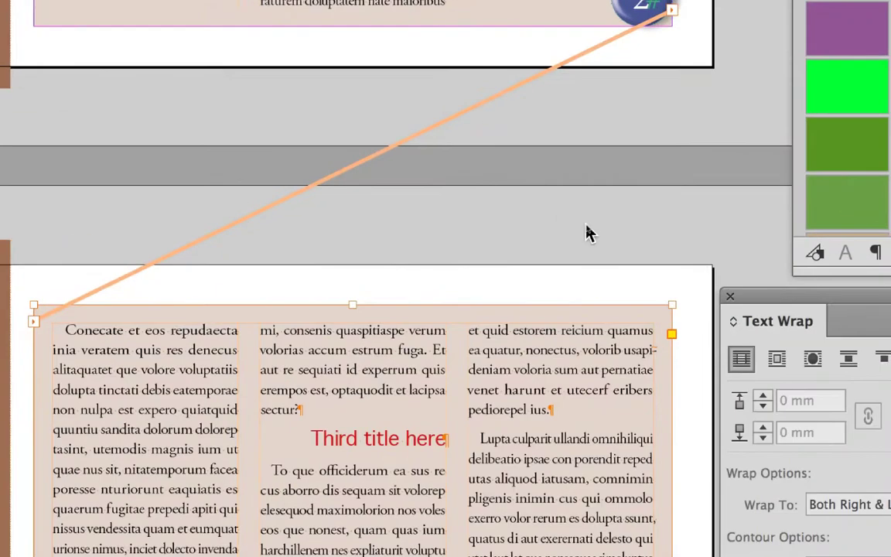
pyautogui.click(586, 233)
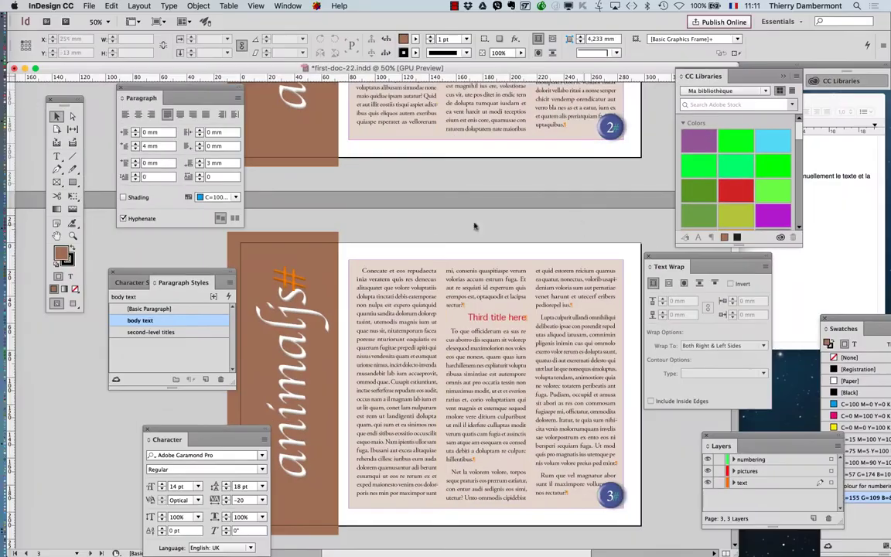
pyautogui.moveTo(217, 272); pyautogui.dragTo(216, 268)
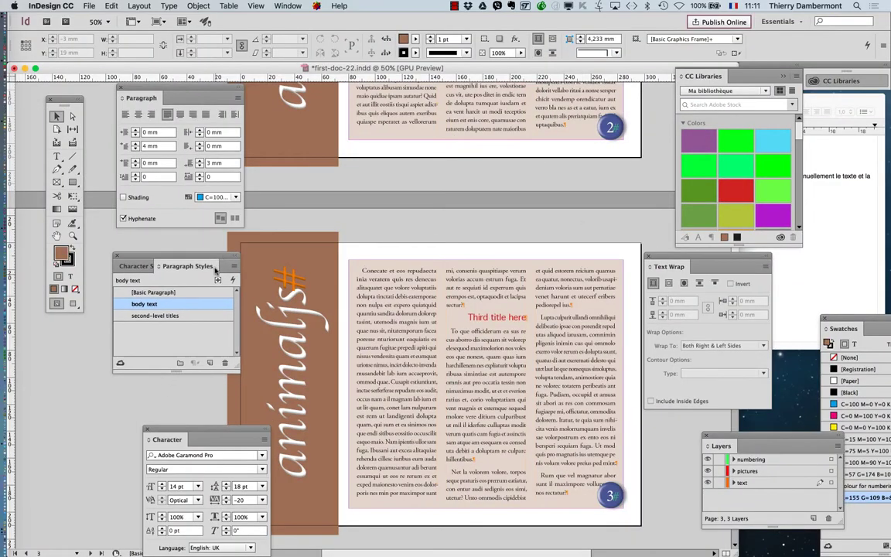
pyautogui.click(184, 316)
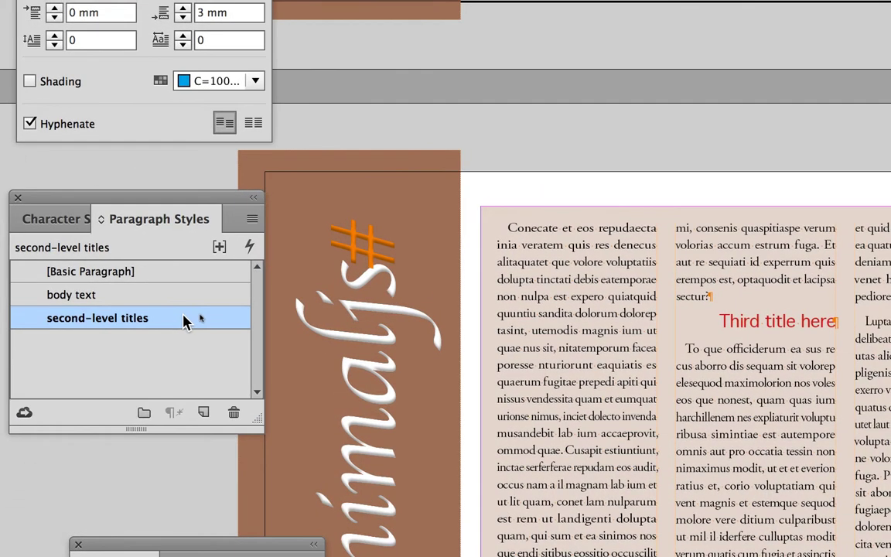
# - Set the second-level titles character colour to C=100 M=0 Y=0 K=0 with Preview on
pyautogui.doubleClick(184, 318)
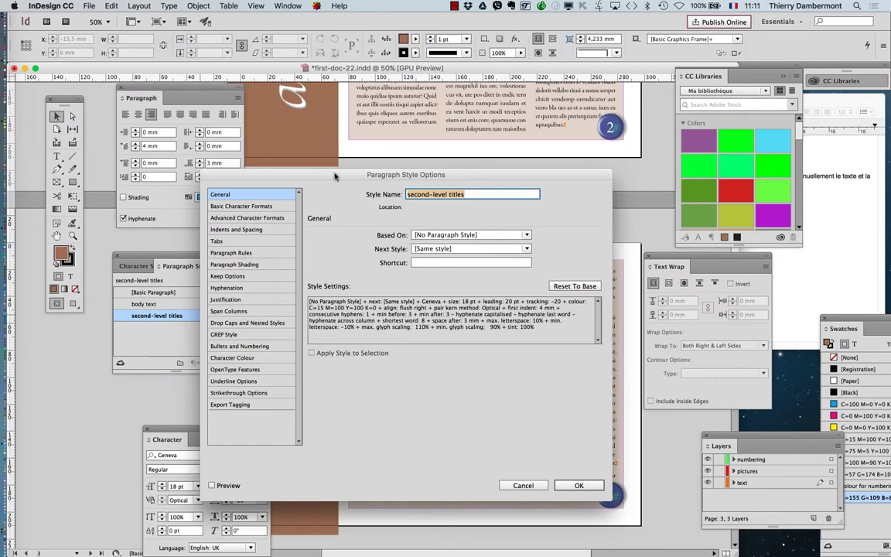
pyautogui.moveTo(402, 143); pyautogui.dragTo(666, 126)
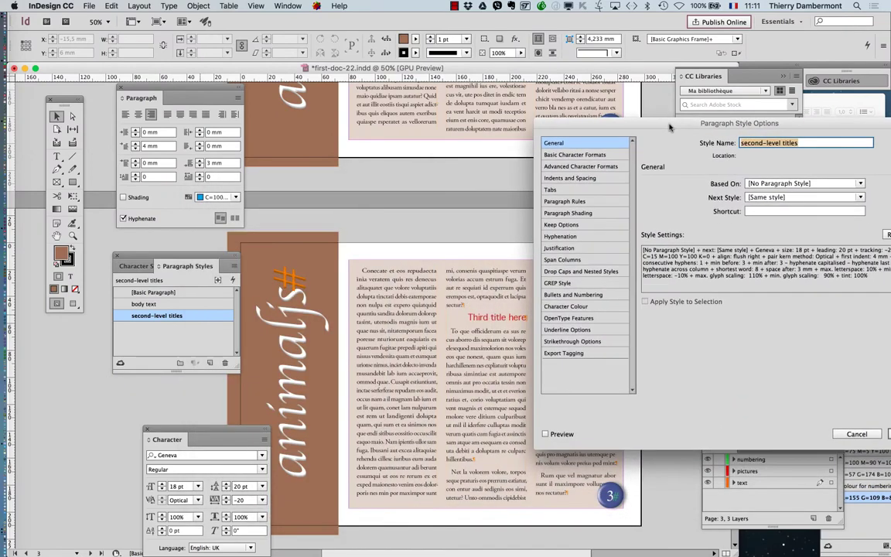
pyautogui.click(593, 155)
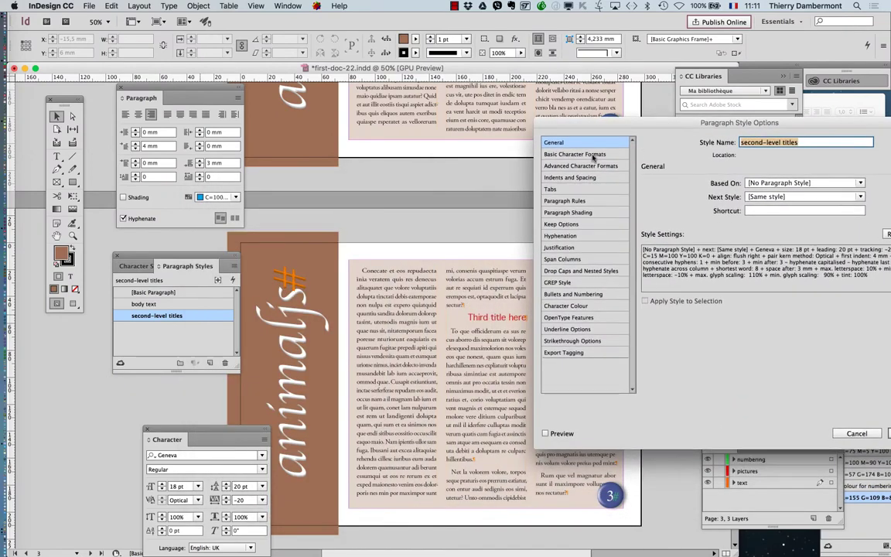
pyautogui.click(585, 308)
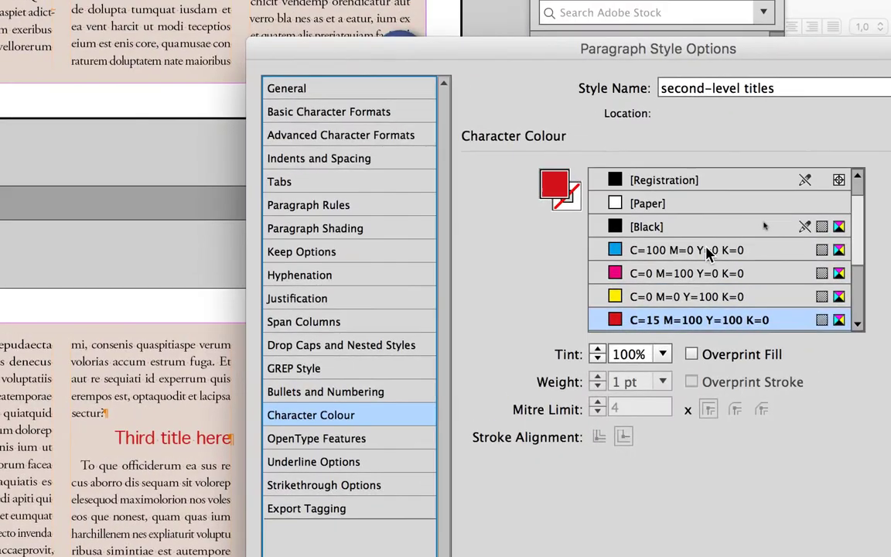
pyautogui.click(707, 250)
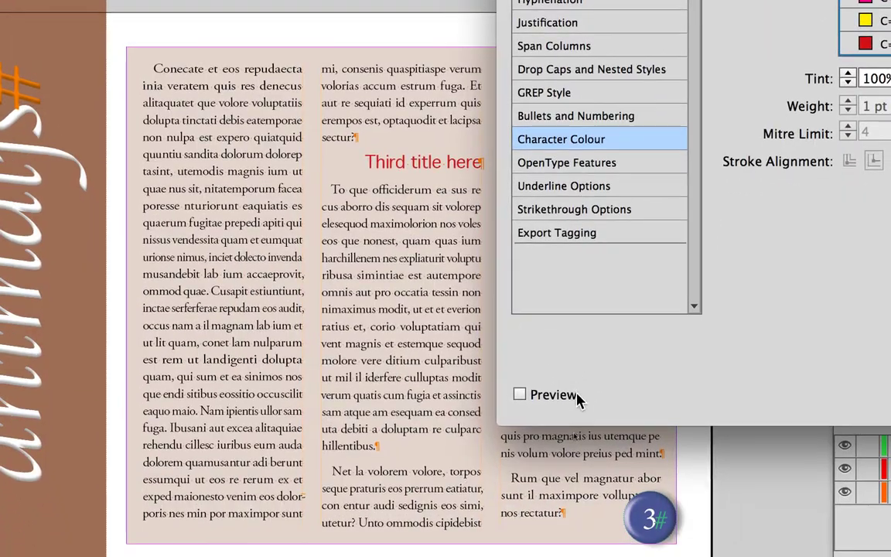
pyautogui.click(575, 396)
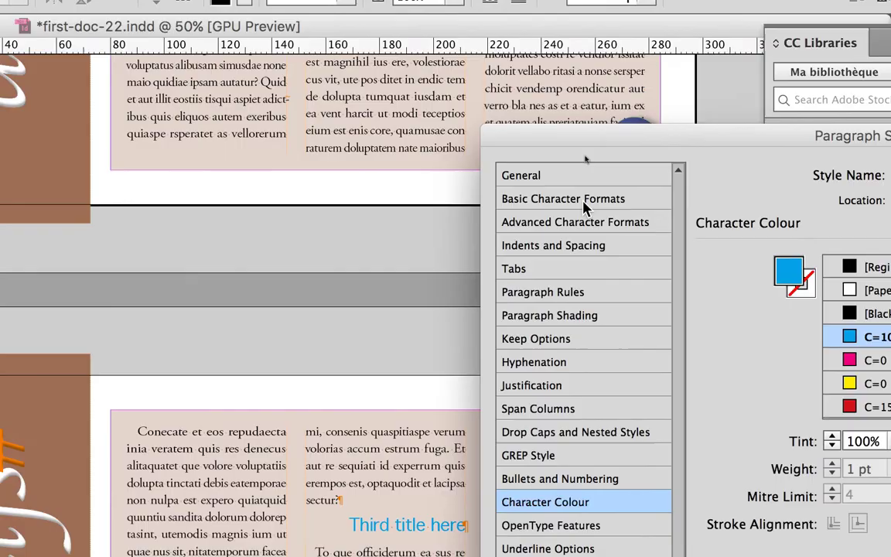
# - Raise the second-level titles font size to 20 pt
pyautogui.click(586, 203)
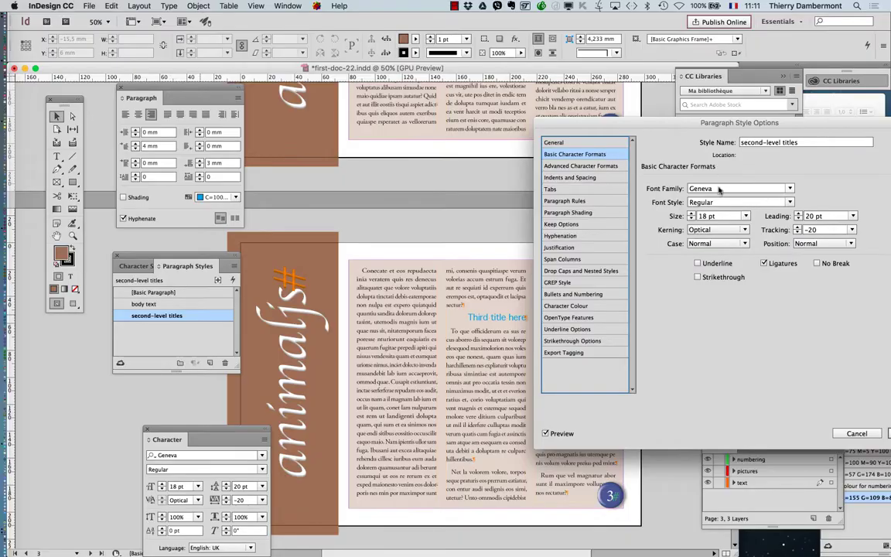
pyautogui.click(693, 213)
pyautogui.click(692, 213)
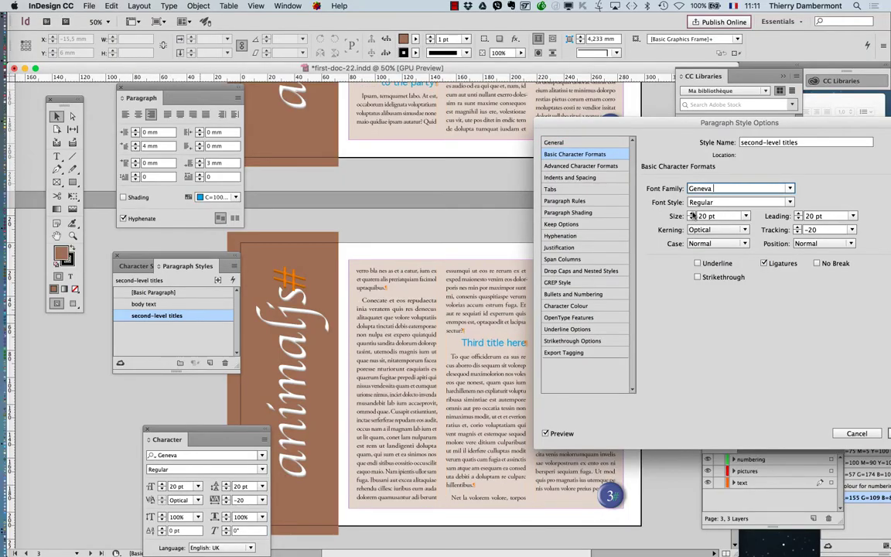
pyautogui.moveTo(673, 122); pyautogui.dragTo(708, 125)
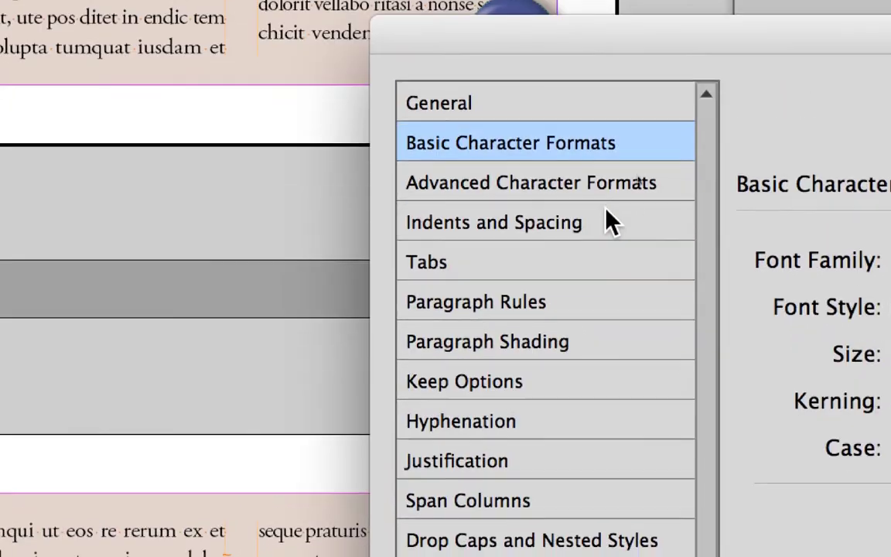
# - Set the second-level titles Space Before to 8 mm
pyautogui.click(607, 221)
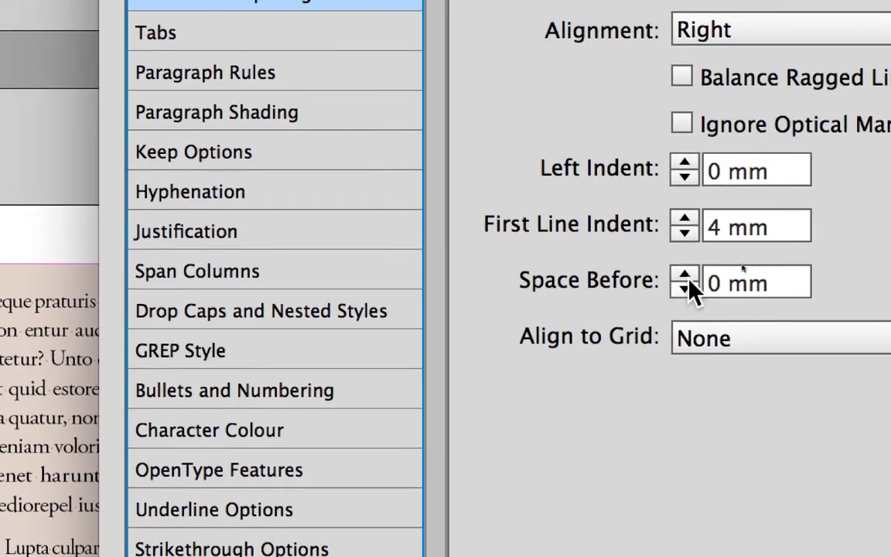
pyautogui.click(685, 279)
pyautogui.click(685, 279)
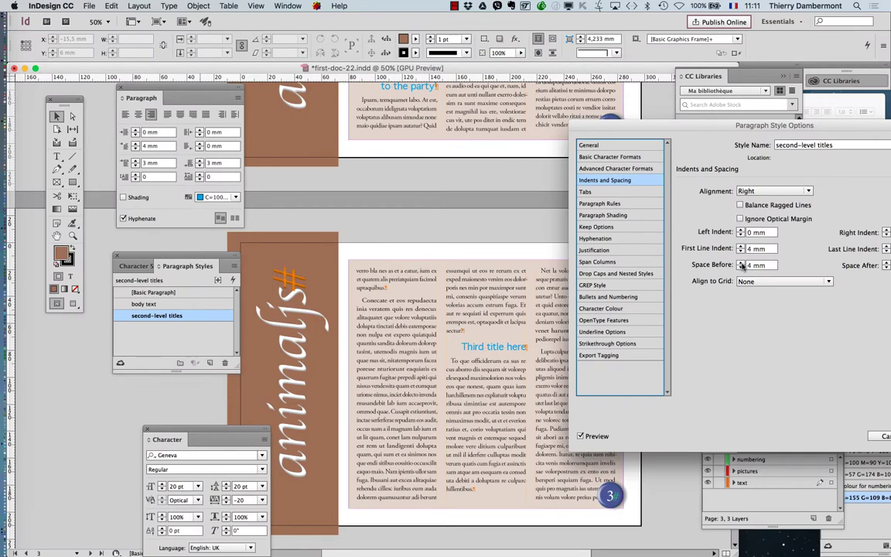
pyautogui.click(741, 262)
pyautogui.click(741, 262)
pyautogui.click(741, 263)
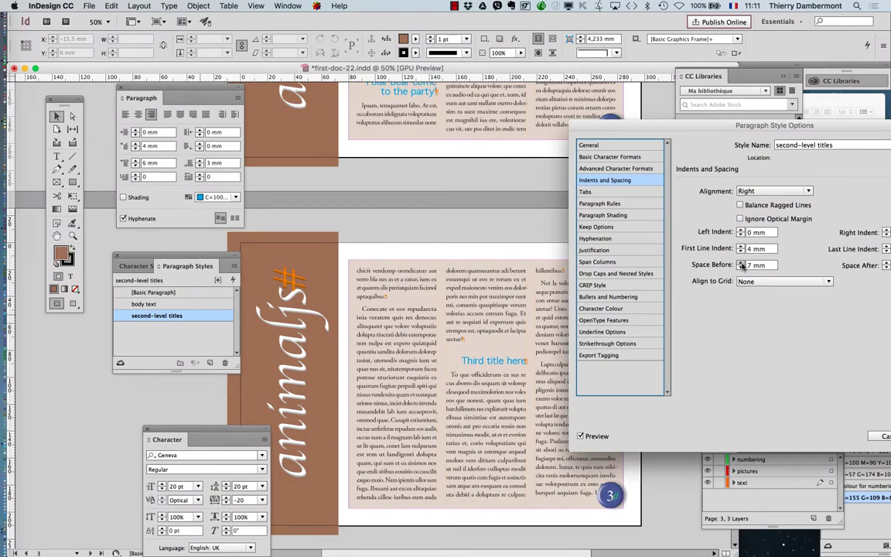
pyautogui.click(741, 262)
pyautogui.click(741, 262)
pyautogui.click(741, 262)
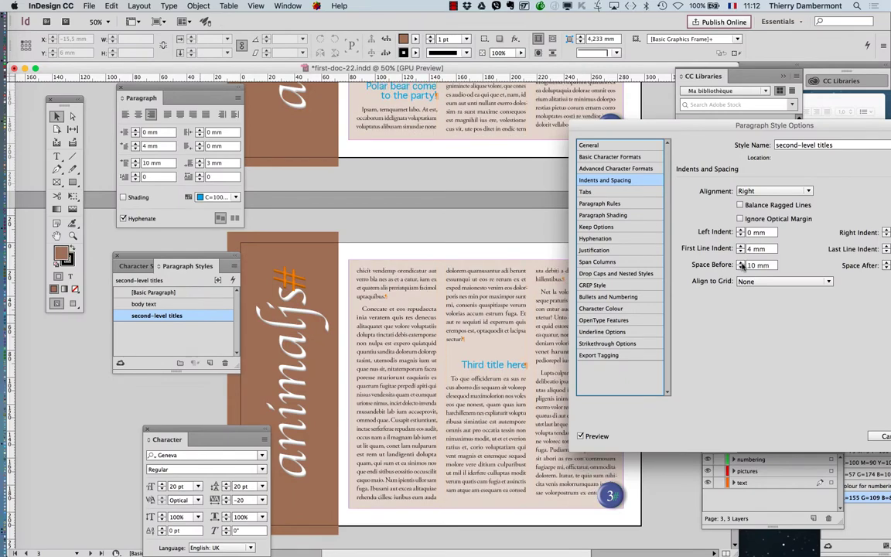
pyautogui.click(741, 267)
pyautogui.click(741, 267)
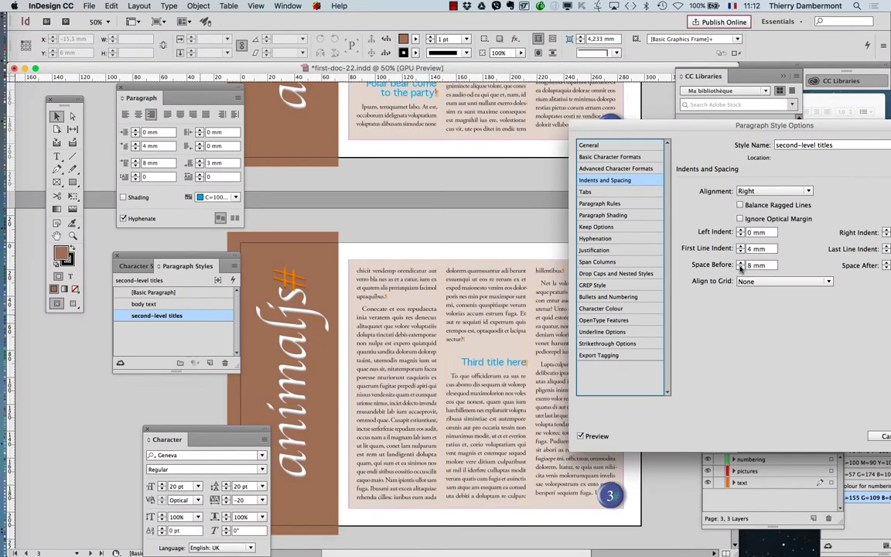
pyautogui.moveTo(655, 127); pyautogui.dragTo(617, 71)
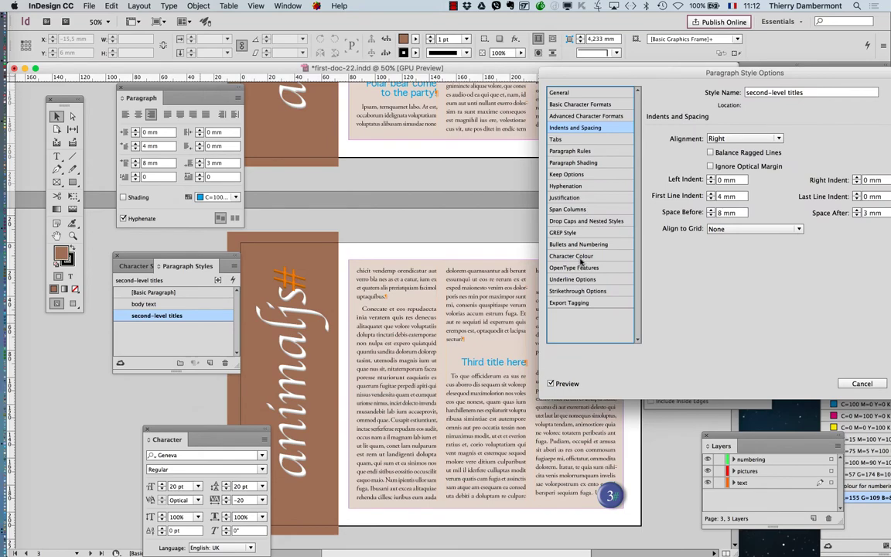
# - Change the style's character colour to magenta C=0 M=100 Y=0 K=0
pyautogui.click(570, 255)
pyautogui.click(737, 186)
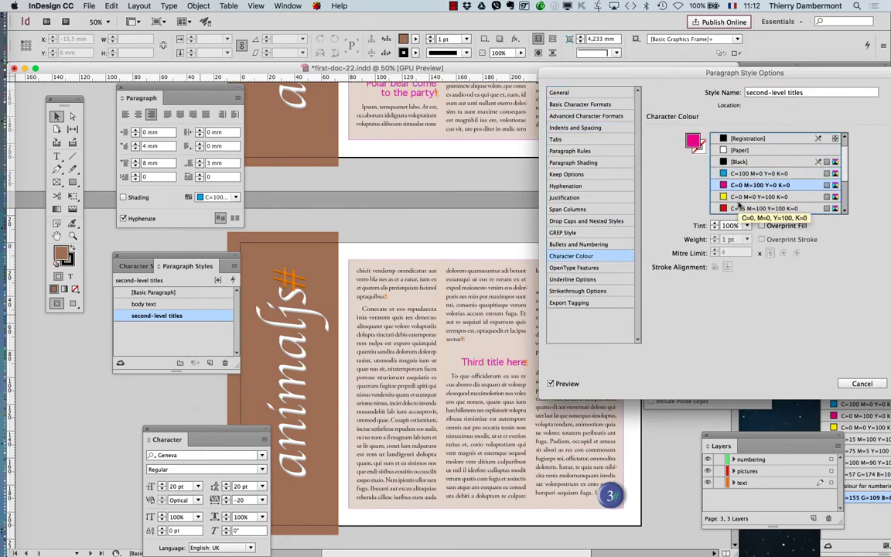
pyautogui.click(740, 209)
pyautogui.click(738, 186)
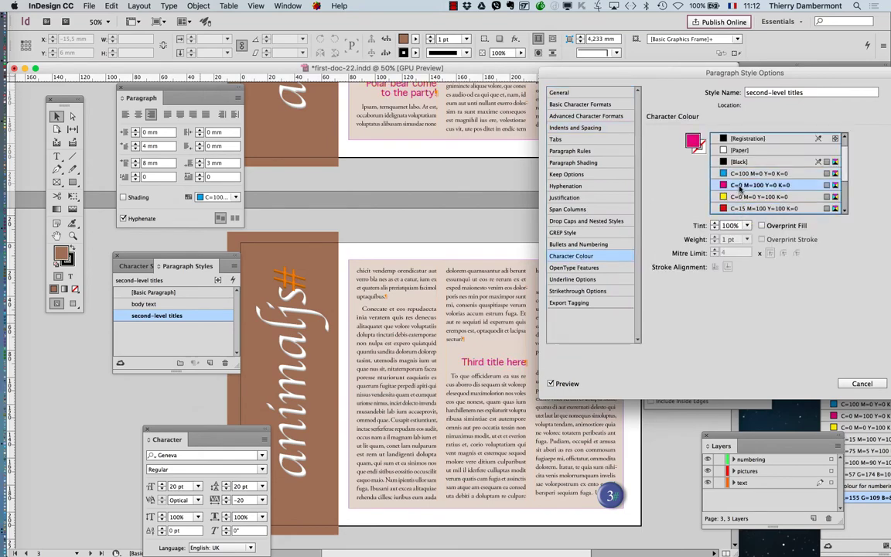
# - Set the style's size to 21 pt and confirm the style options
pyautogui.click(582, 104)
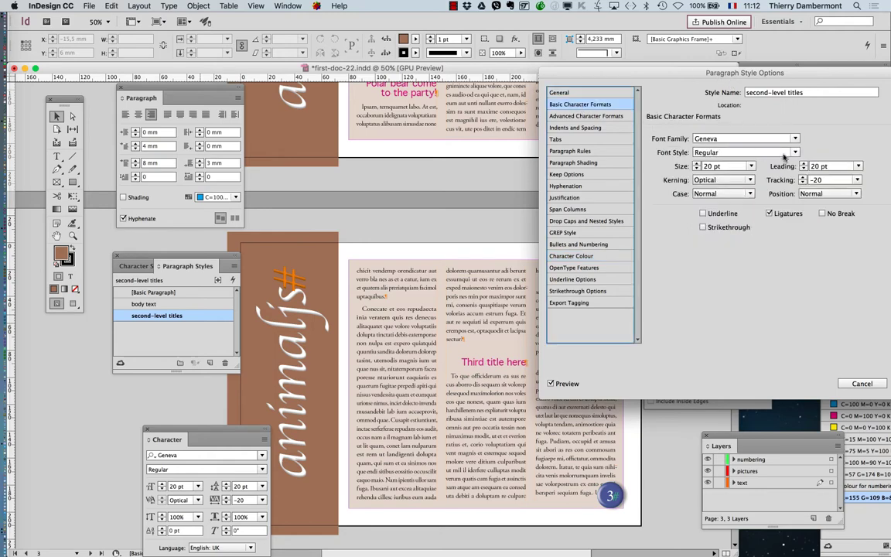
pyautogui.click(707, 141)
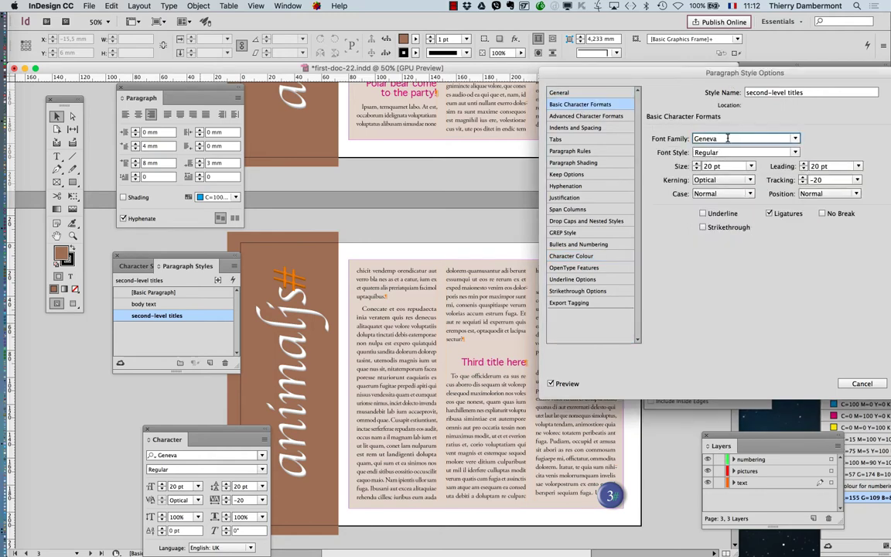
pyautogui.click(695, 164)
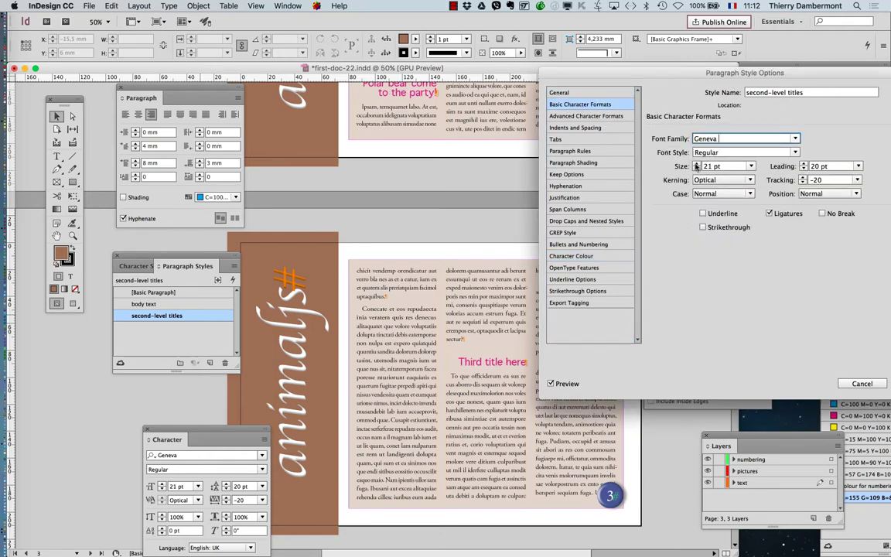
pyautogui.moveTo(731, 77); pyautogui.dragTo(510, 15)
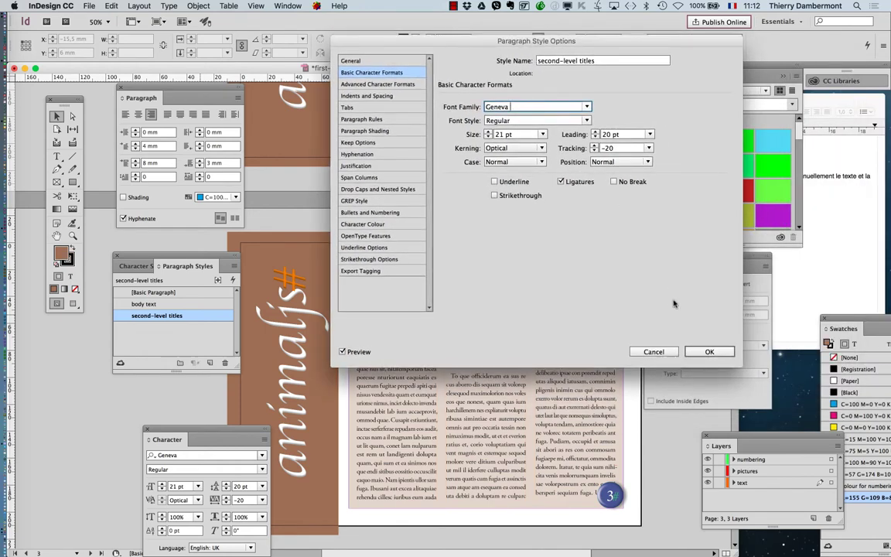
pyautogui.click(704, 350)
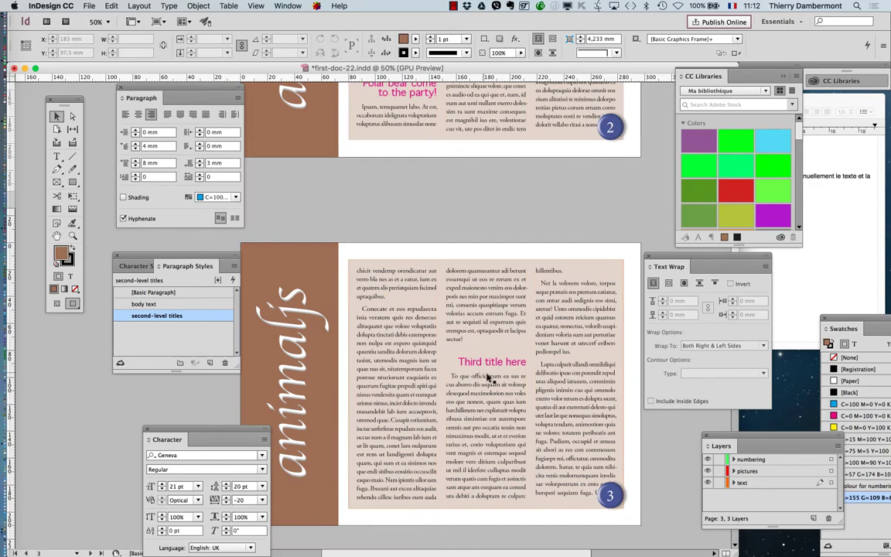
# - Save the document with File > Save
pyautogui.scroll(2, 486, 373)
pyautogui.scroll(1, 488, 377)
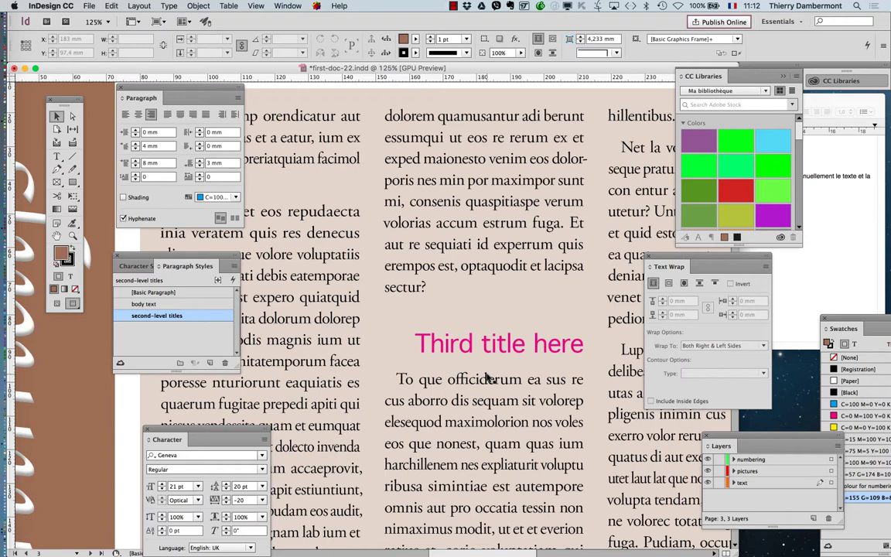
pyautogui.scroll(-3, 487, 376)
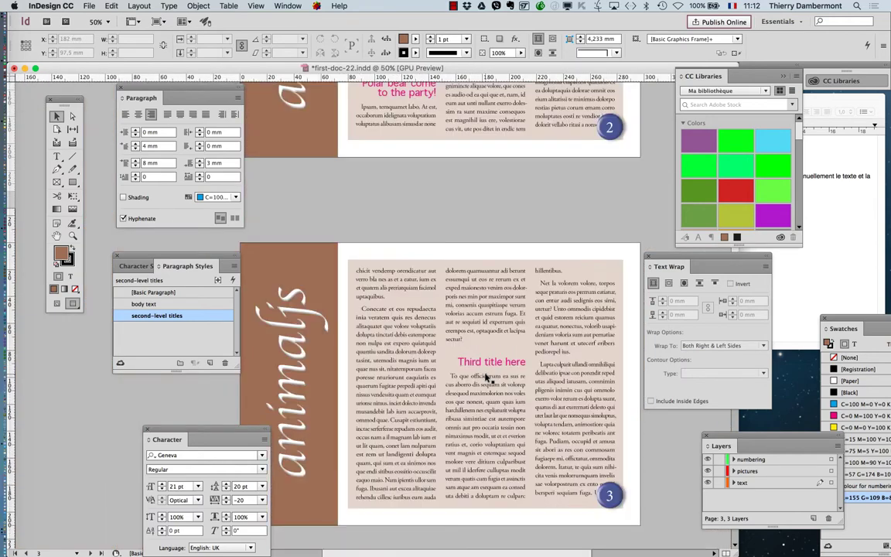
pyautogui.scroll(5, 499, 341)
pyautogui.scroll(2, 499, 344)
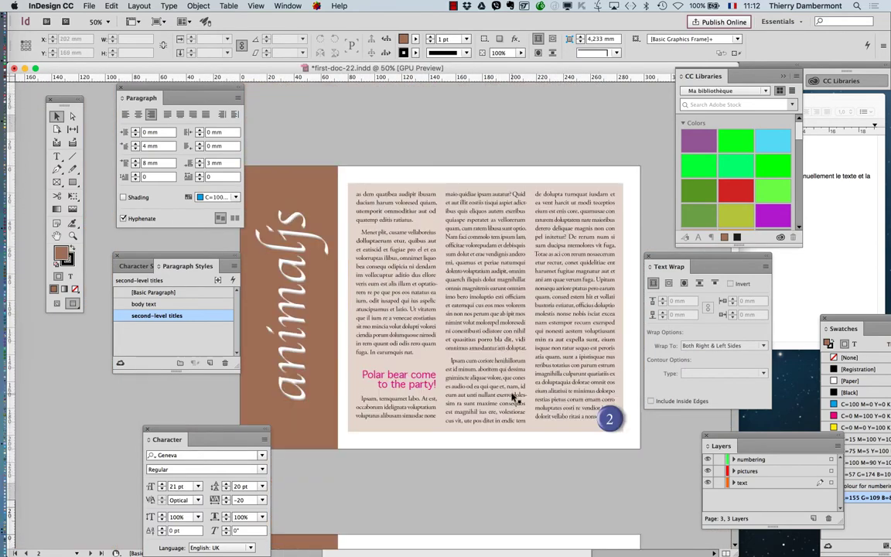
pyautogui.scroll(2, 352, 407)
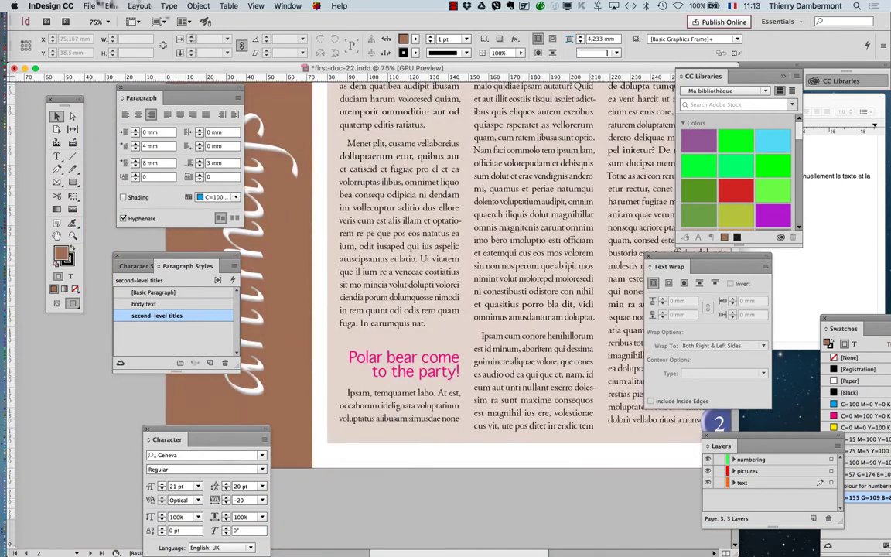
pyautogui.click(90, 6)
pyautogui.click(97, 75)
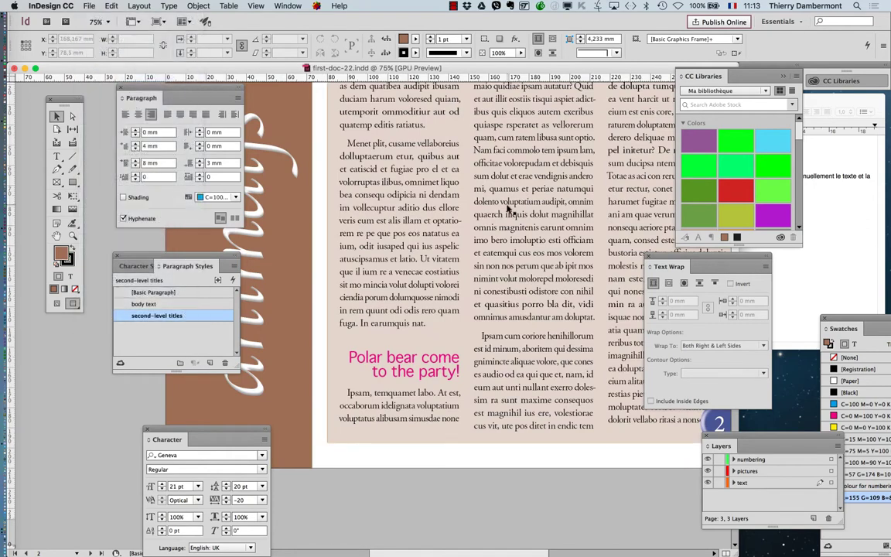
# - Scroll through the pages to review the magenta headings
pyautogui.click(85, 5)
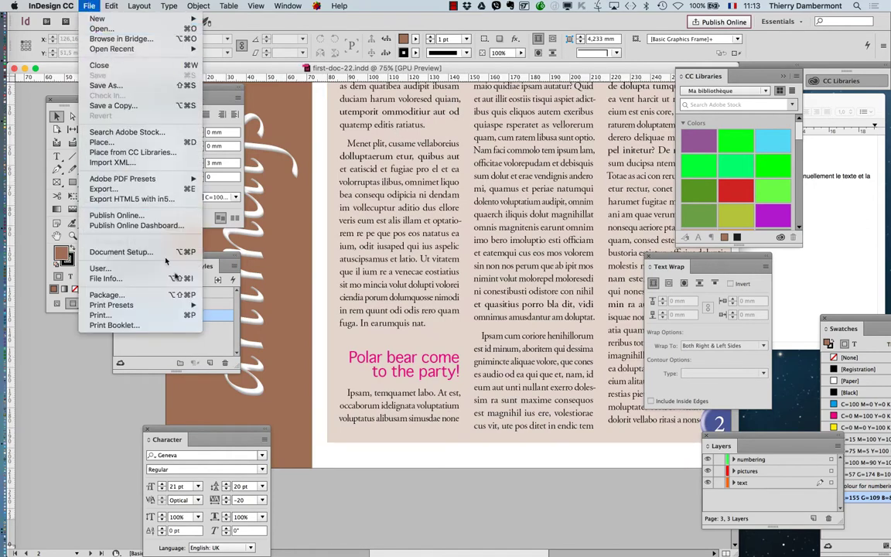
pyautogui.click(408, 495)
pyautogui.scroll(-2, 505, 469)
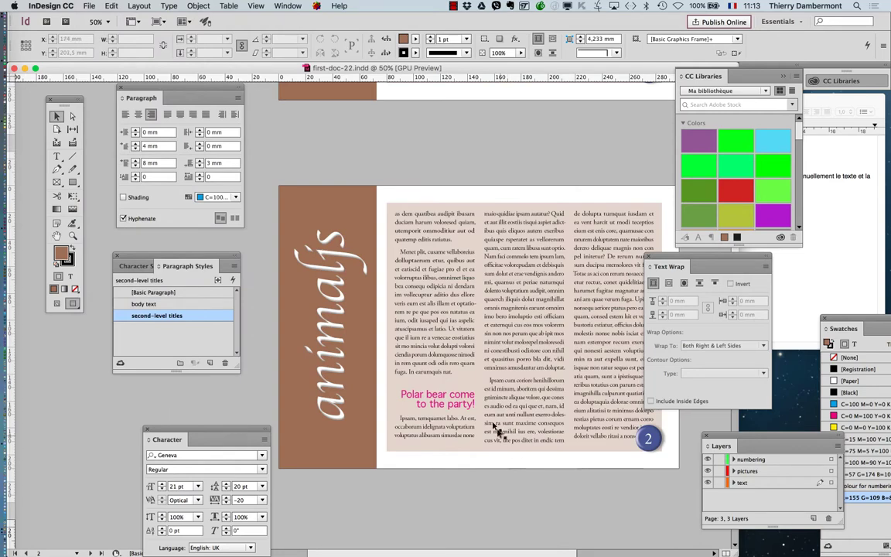
pyautogui.scroll(-1, 461, 338)
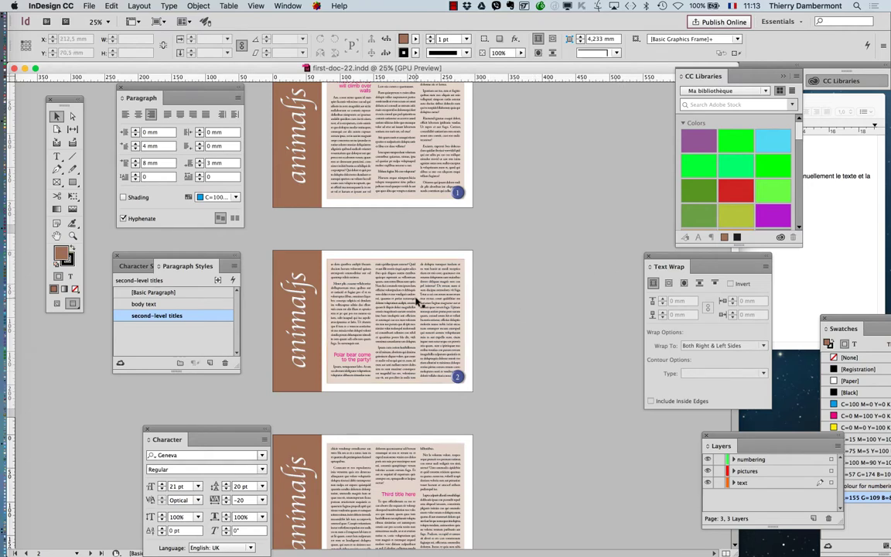
pyautogui.scroll(2, 342, 379)
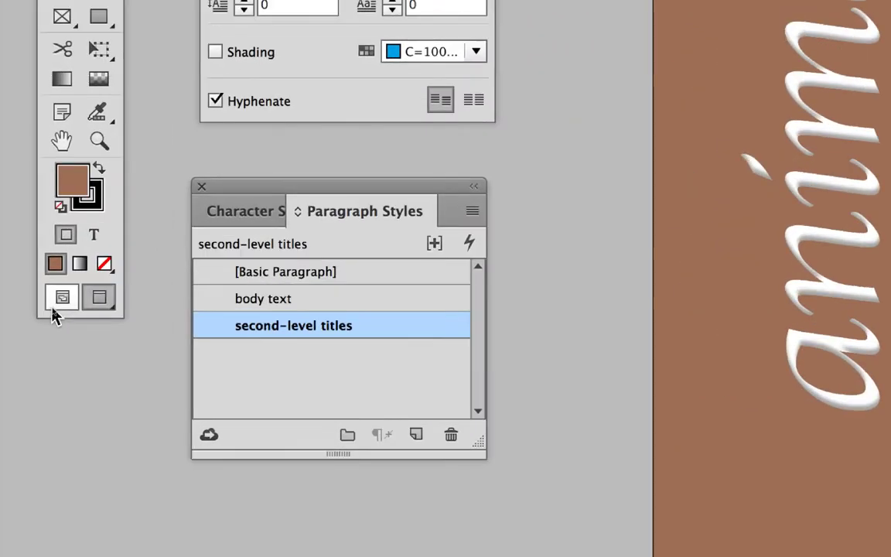
# - Switch to Normal screen mode and zoom to 100% on the Polar bear heading
pyautogui.click(56, 307)
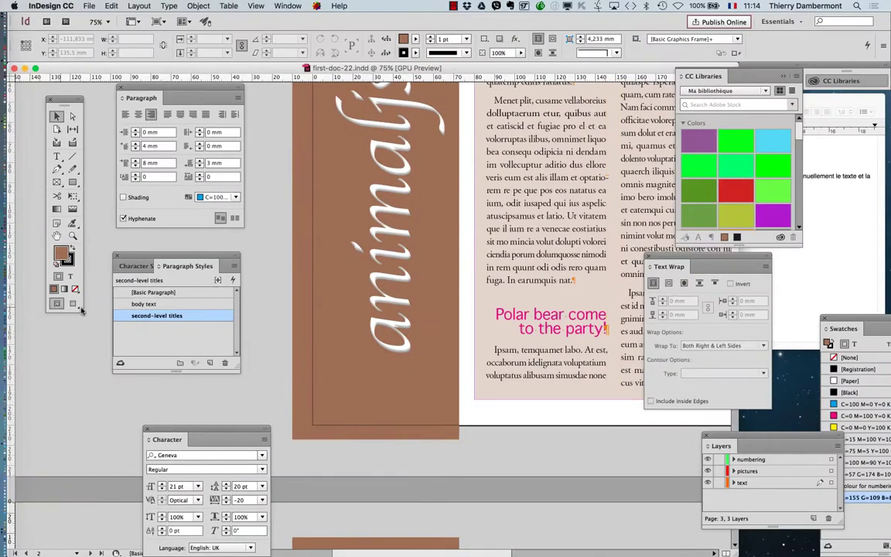
pyautogui.scroll(-2, 584, 287)
pyautogui.scroll(4, 584, 288)
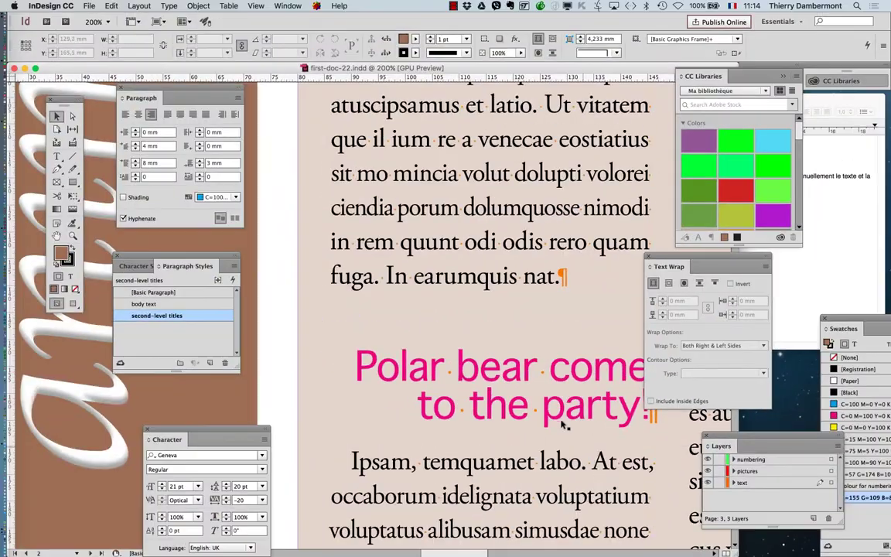
pyautogui.scroll(-3, 595, 464)
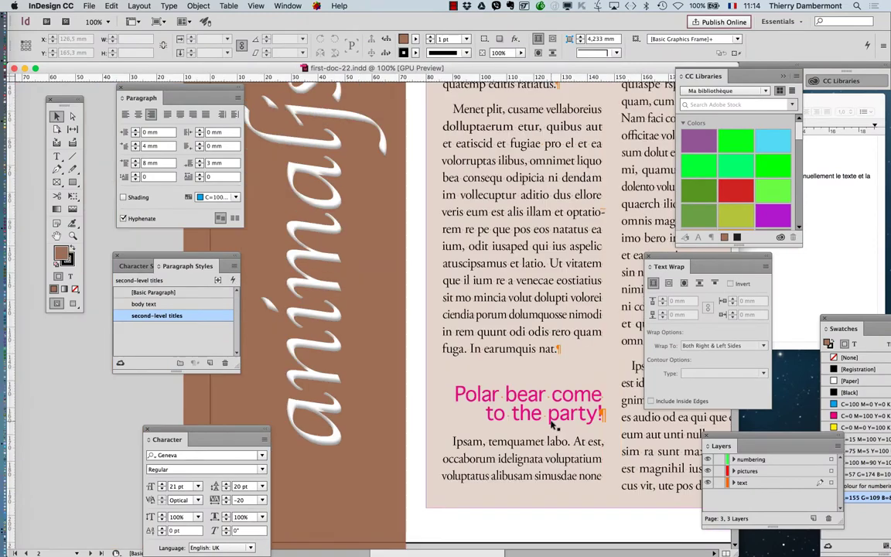
pyautogui.scroll(-1, 533, 338)
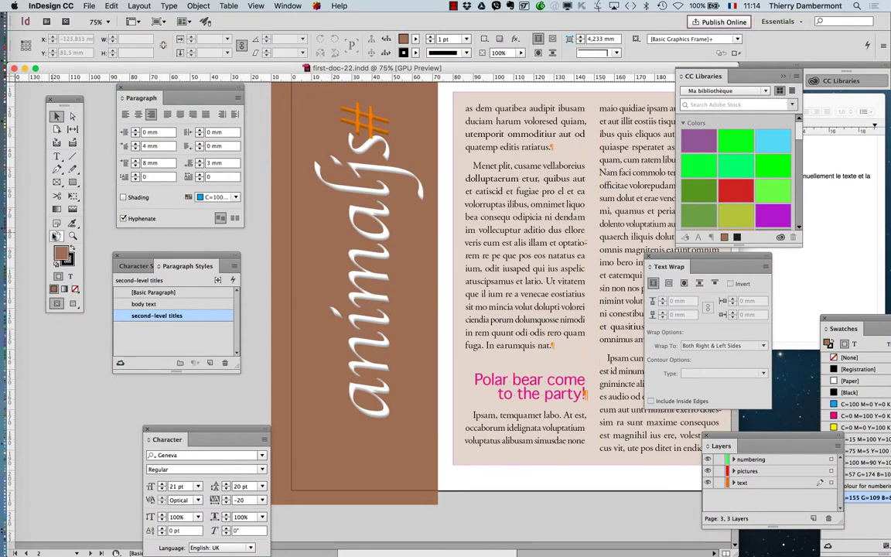
pyautogui.scroll(-3, 582, 268)
pyautogui.hscroll(4, 582, 267)
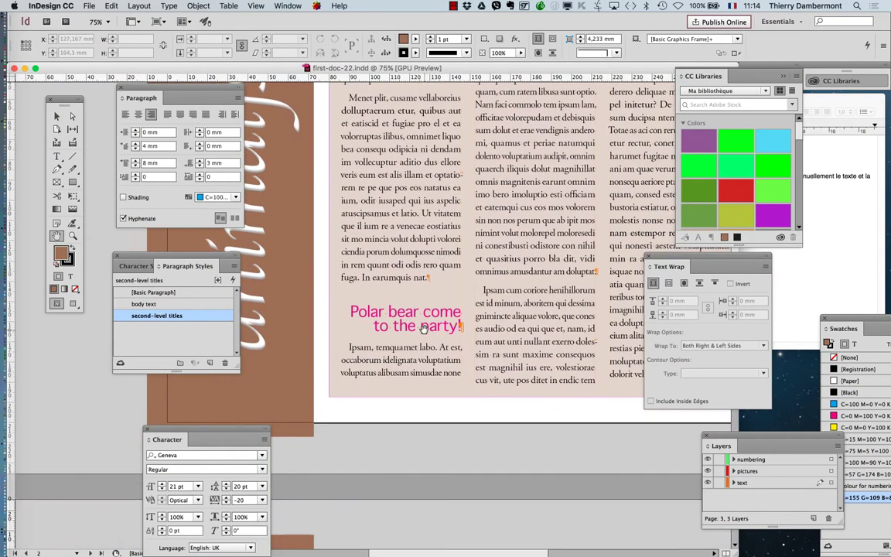
pyautogui.scroll(-1, 416, 361)
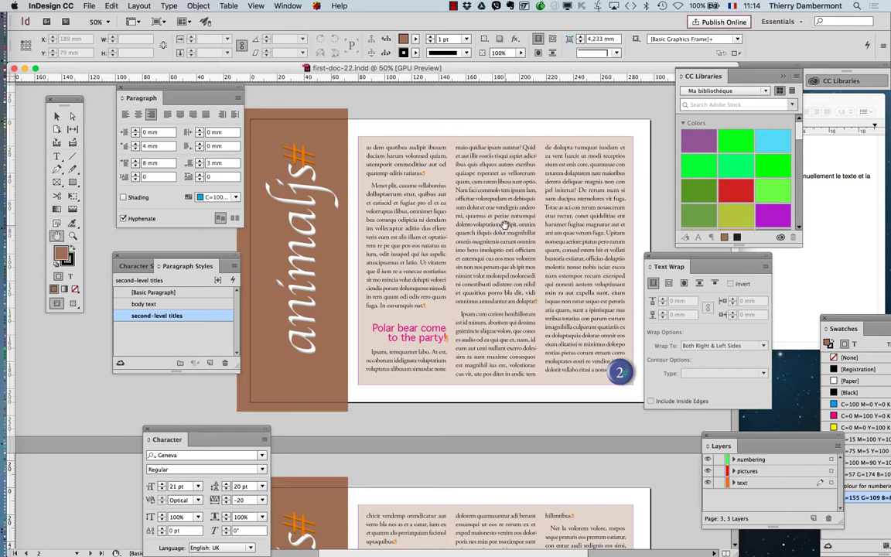
pyautogui.press('super+1')
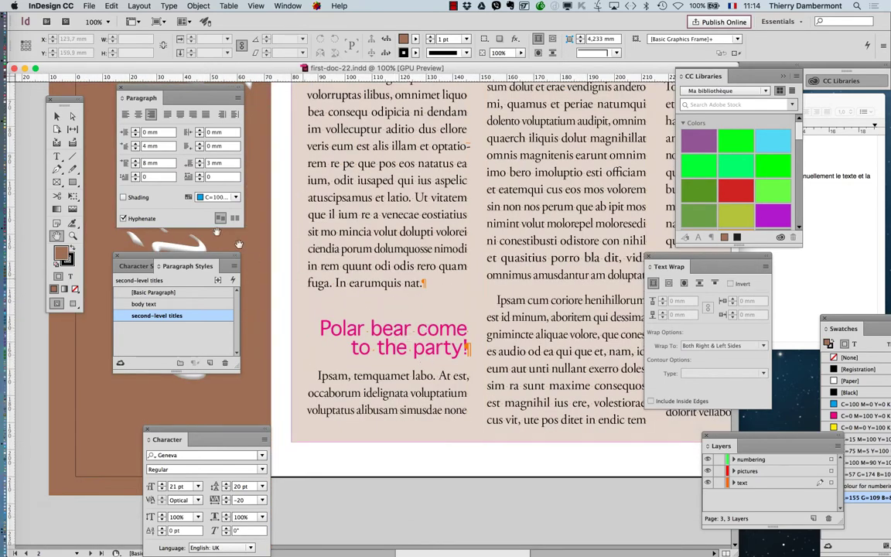
# - Insert a column break after 'fuga. In earumquis nat.' to push the heading to the next column
pyautogui.click(56, 156)
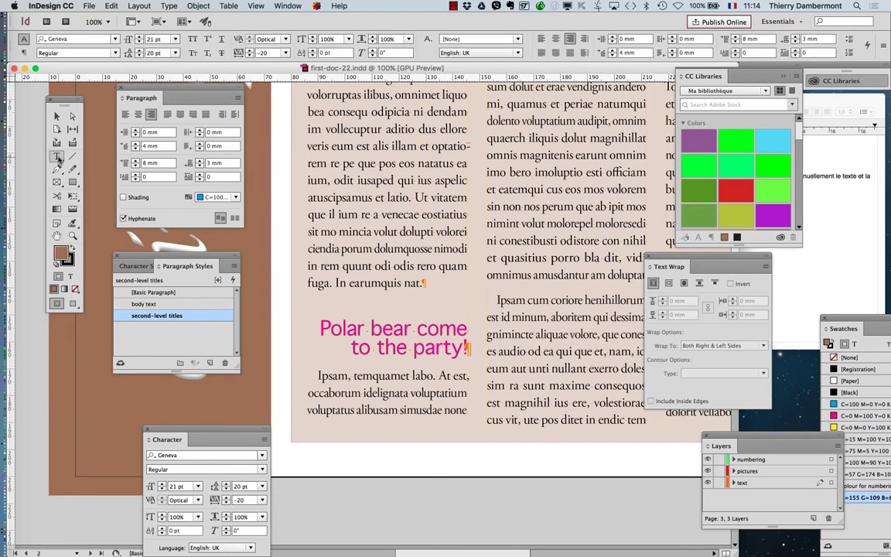
pyautogui.click(432, 285)
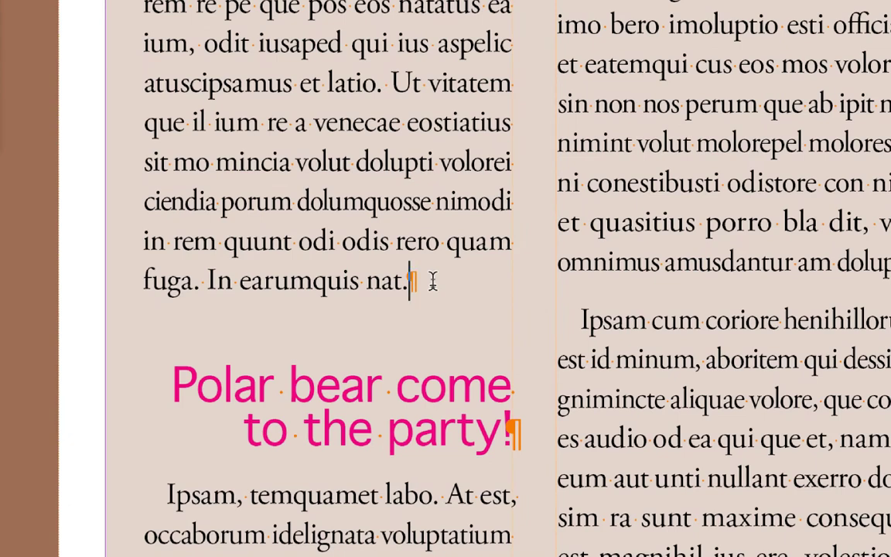
pyautogui.rightClick(431, 283)
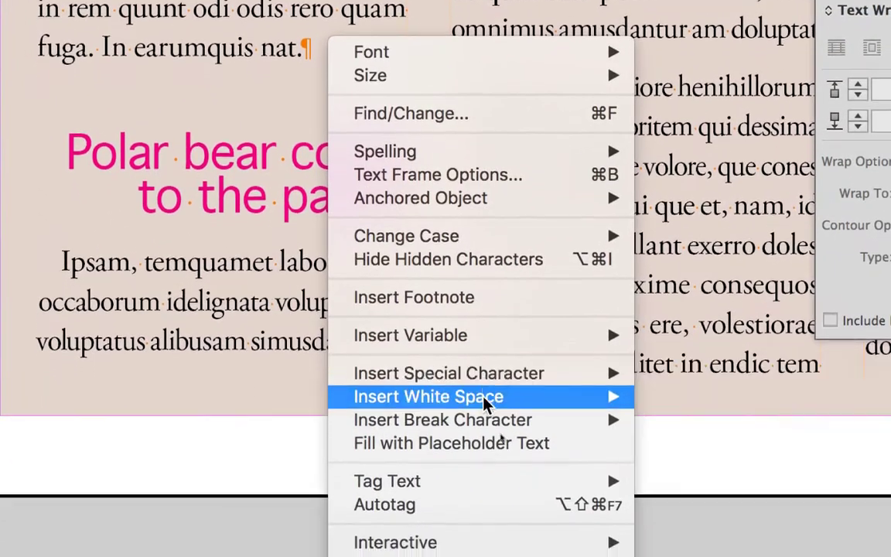
pyautogui.moveTo(485, 445)
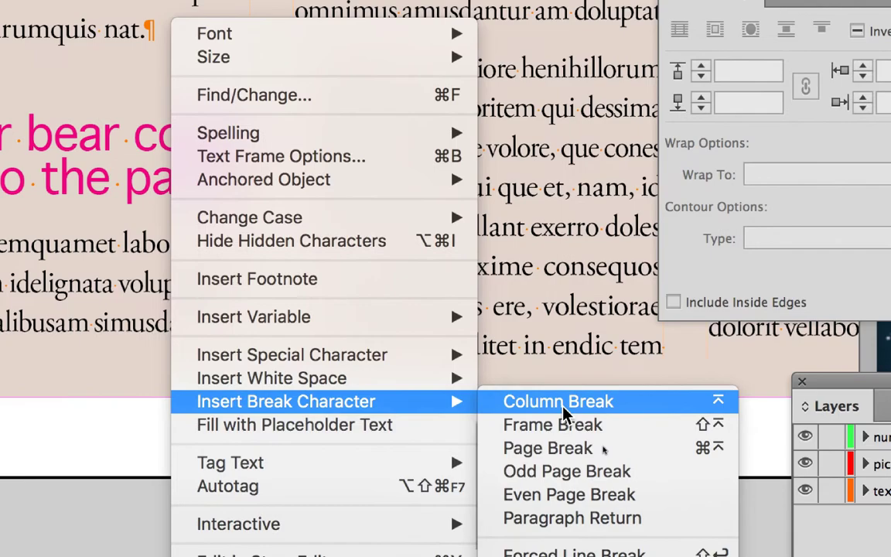
pyautogui.click(546, 410)
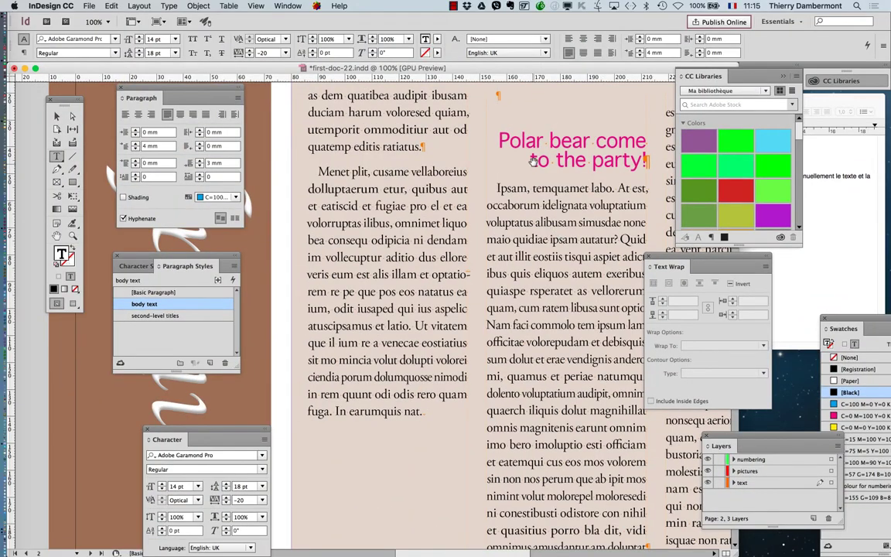
# - Delete the empty paragraph above 'Polar bear come to the party!'
pyautogui.press('super+2')
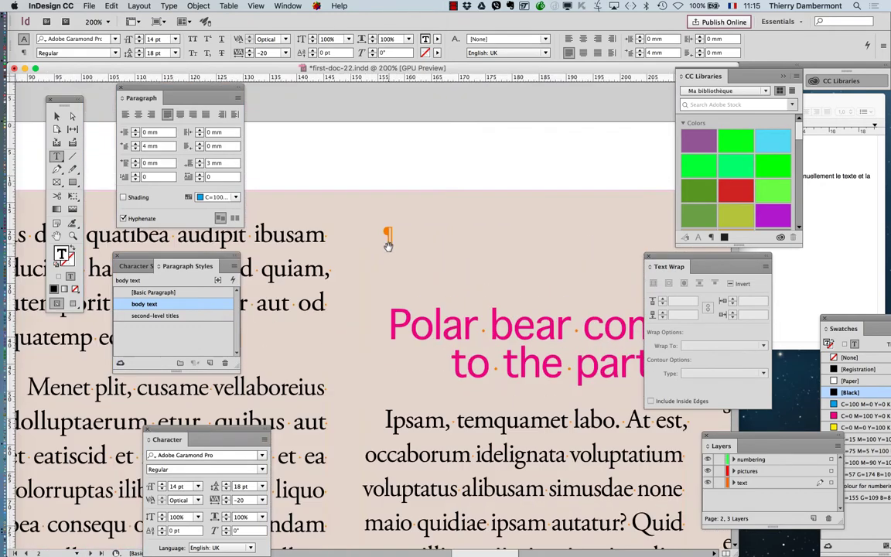
pyautogui.press('super+equal')
pyautogui.click(393, 352)
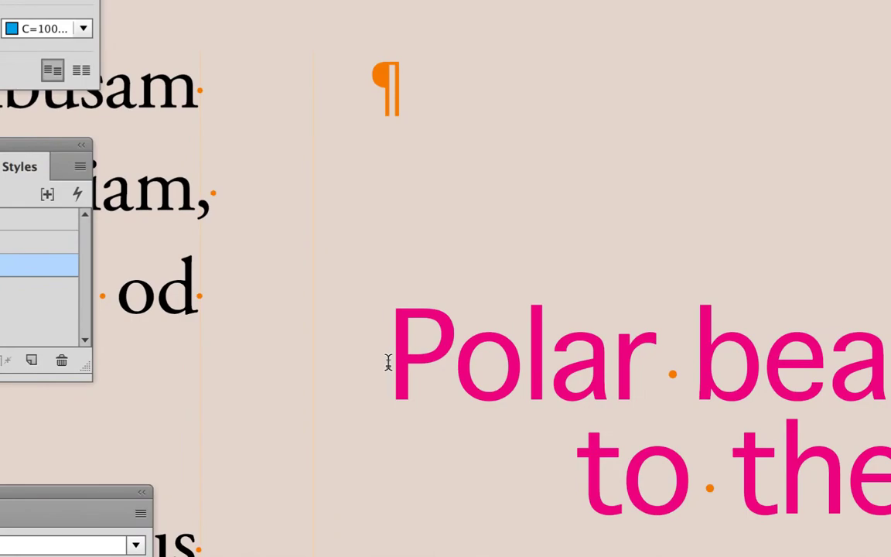
pyautogui.press('BackSpace')
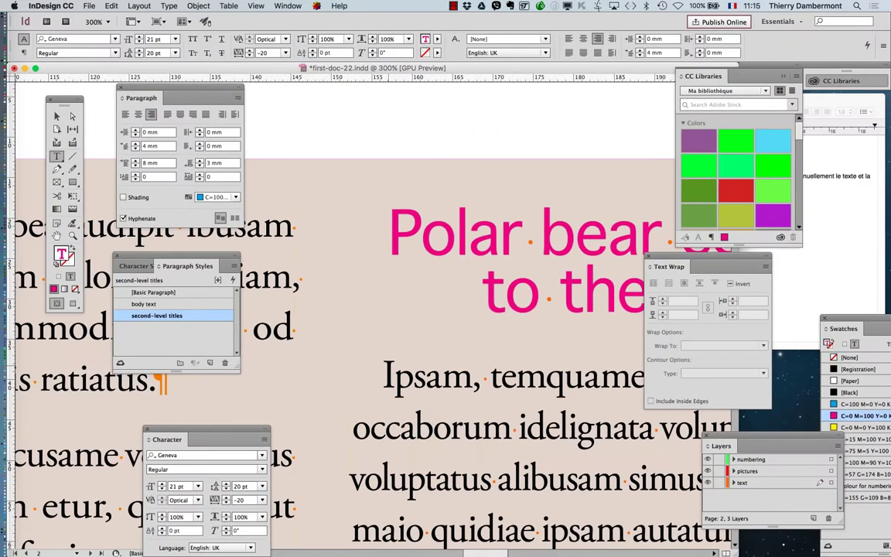
pyautogui.press('super+minus')
pyautogui.press('super+minus')
pyautogui.press('super+minus')
pyautogui.press('super+minus')
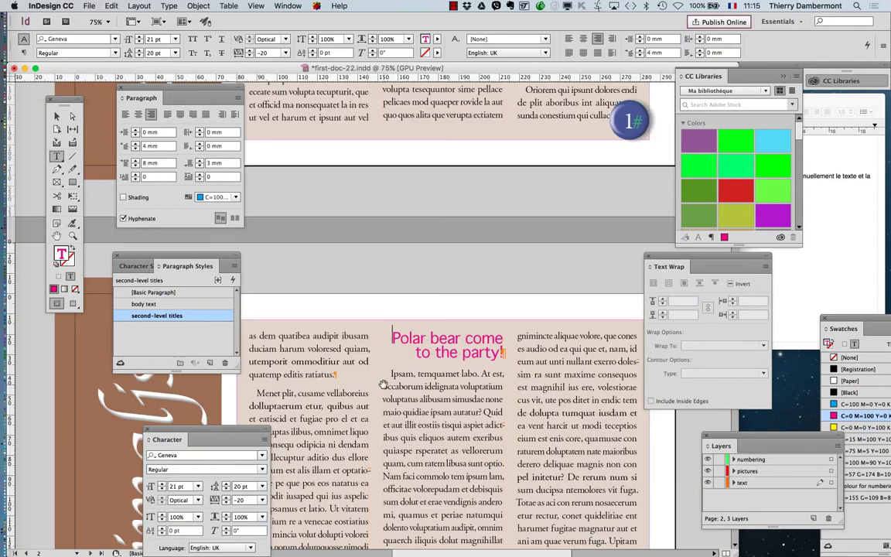
pyautogui.scroll(-5, 382, 384)
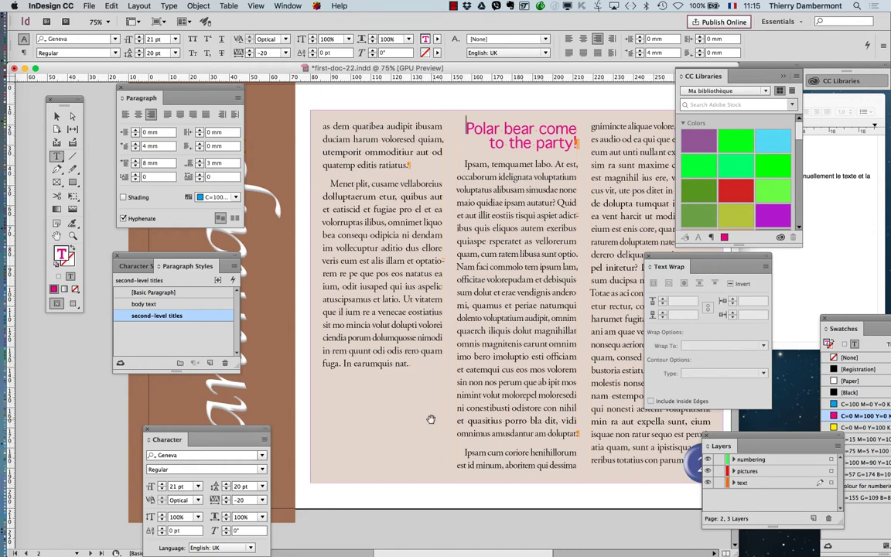
# - Bring up the Layers panel from the Window menu and move it over the page centre
pyautogui.click(56, 115)
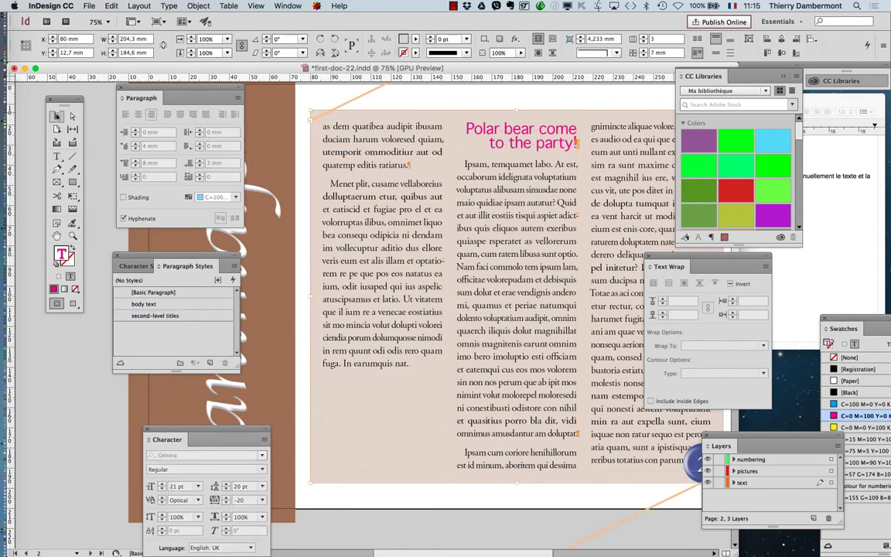
pyautogui.moveTo(212, 433); pyautogui.dragTo(127, 412)
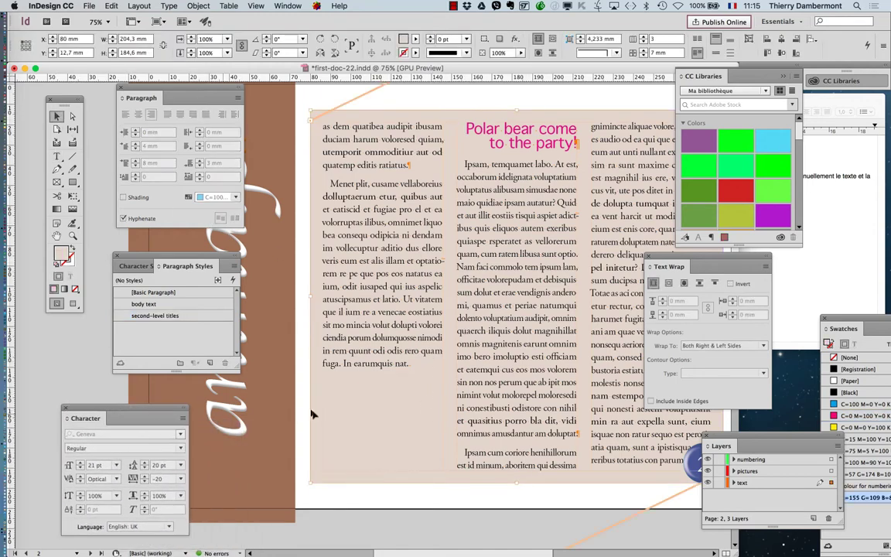
pyautogui.click(300, 5)
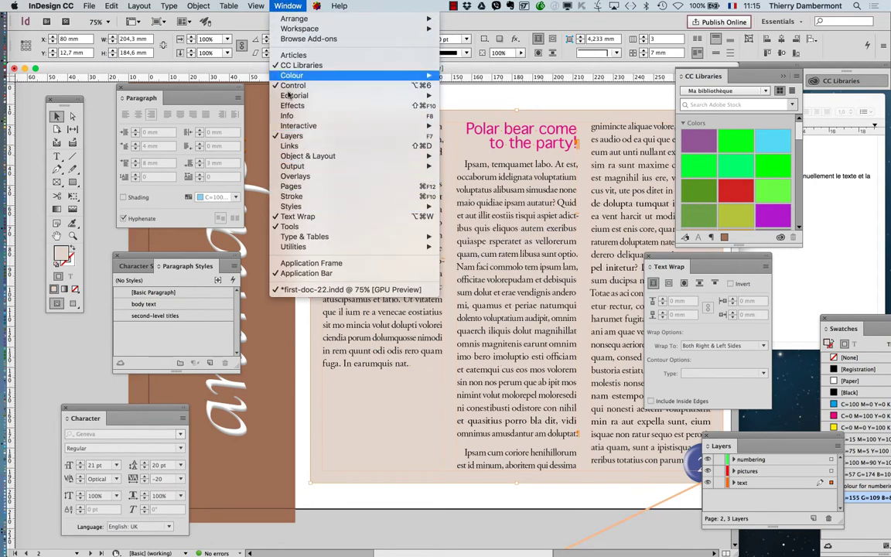
pyautogui.click(291, 135)
pyautogui.click(288, 6)
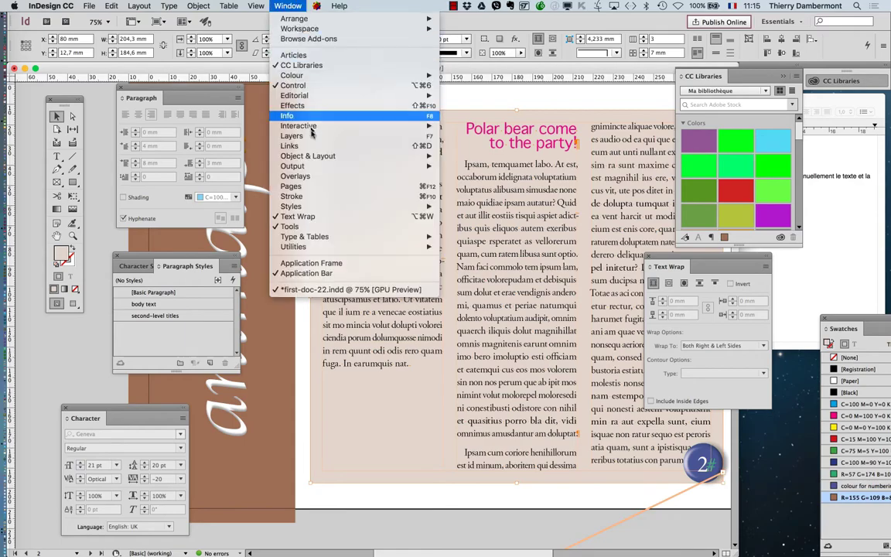
pyautogui.click(293, 135)
pyautogui.moveTo(762, 440); pyautogui.dragTo(498, 207)
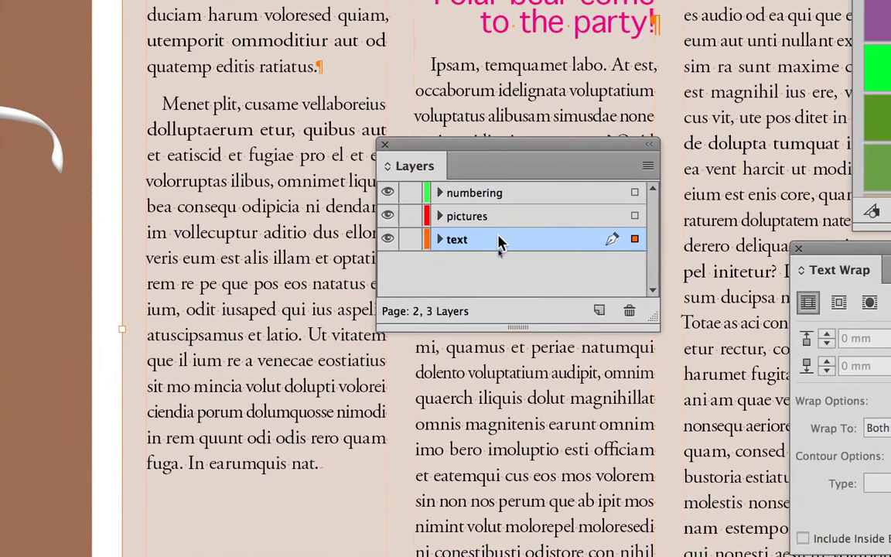
# - Change the text layer's colour to Blue in Layer Options
pyautogui.doubleClick(503, 300)
pyautogui.press('Return')
pyautogui.doubleClick(498, 245)
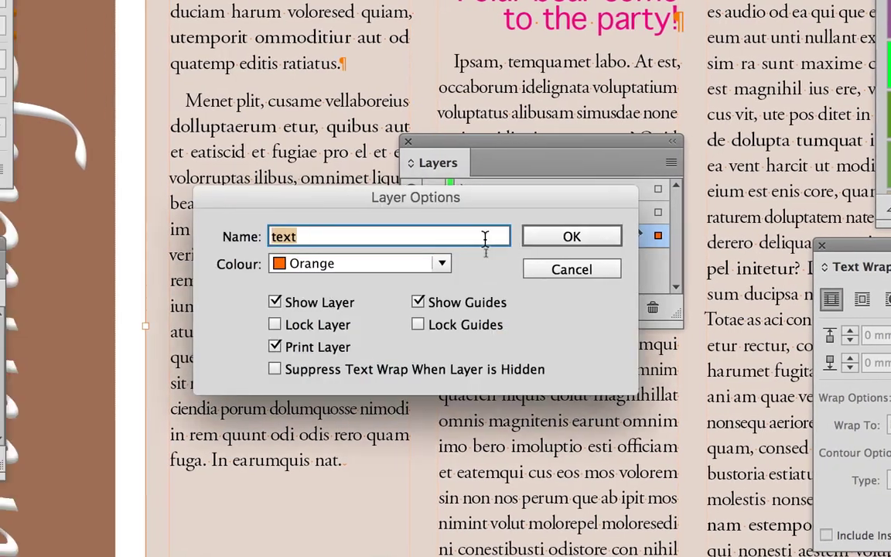
pyautogui.click(371, 272)
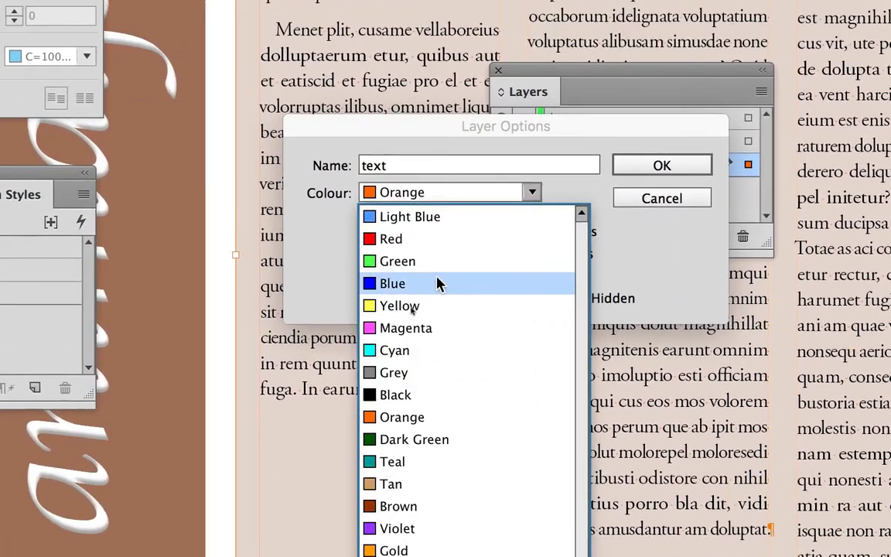
pyautogui.click(393, 263)
pyautogui.click(661, 146)
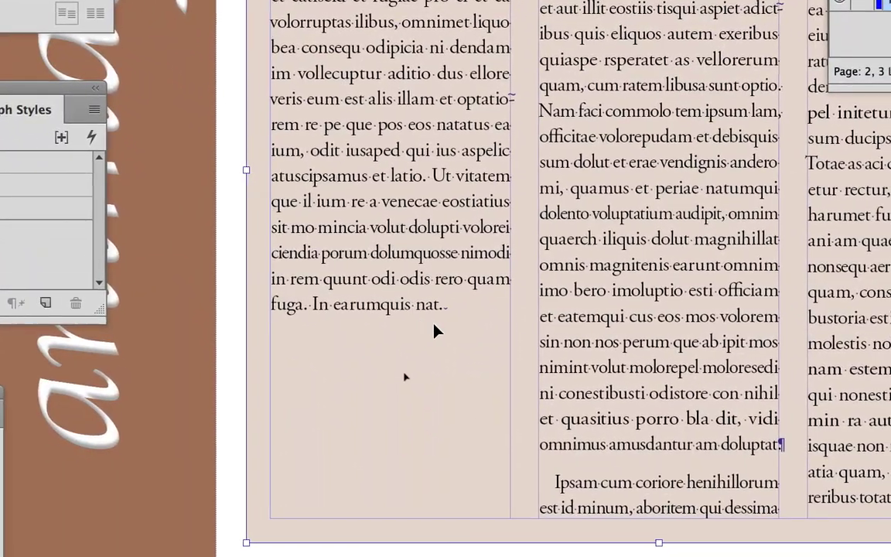
# - Paste the copied Polar bear heading directly after 'fuga. In earumquis nat.' on page 2
pyautogui.scroll(5, 443, 328)
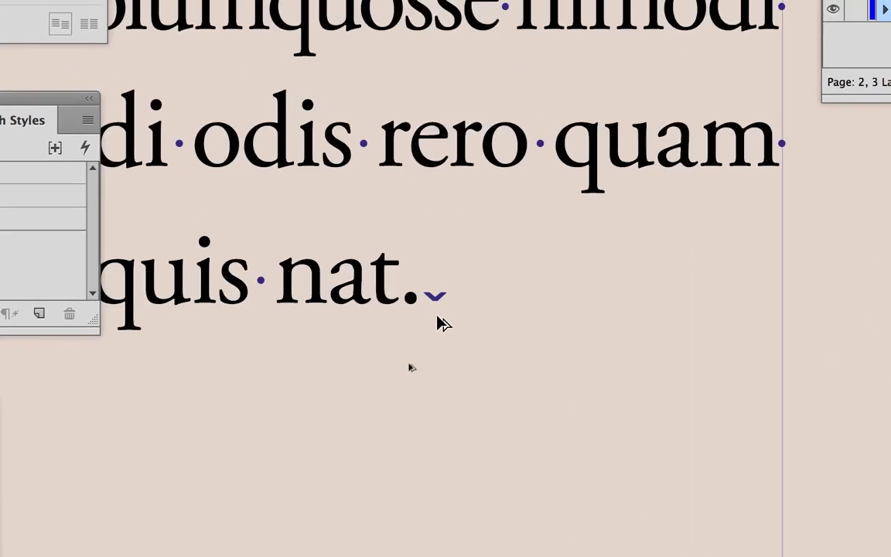
pyautogui.scroll(-5, 442, 323)
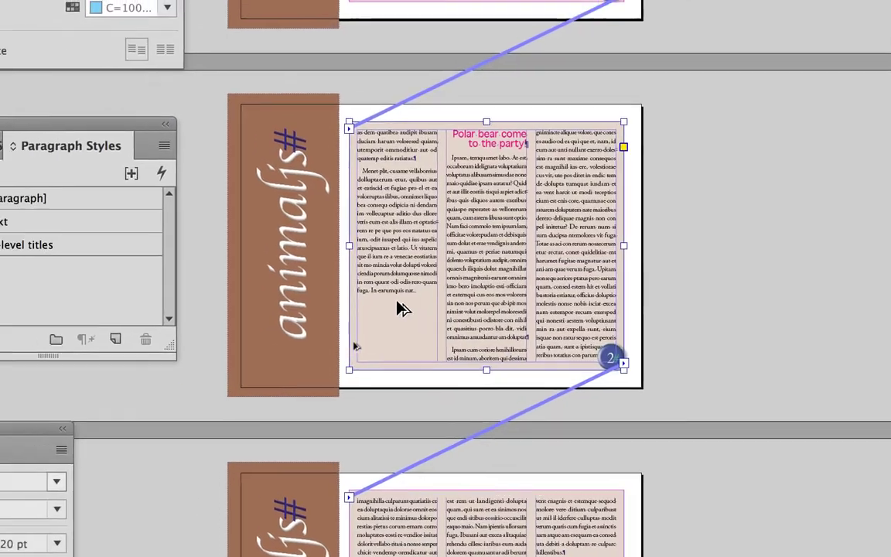
pyautogui.scroll(8, 402, 309)
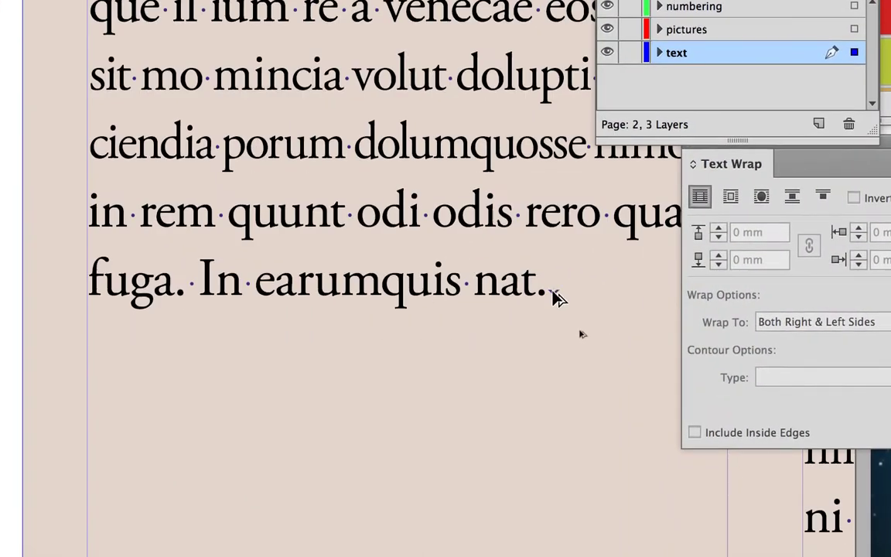
pyautogui.scroll(4, 554, 298)
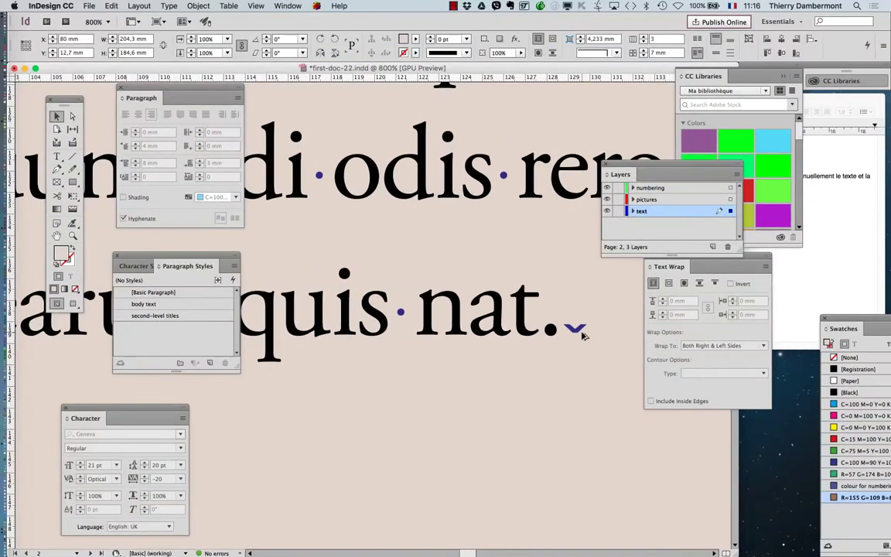
pyautogui.scroll(-4, 555, 298)
pyautogui.scroll(-4, 581, 331)
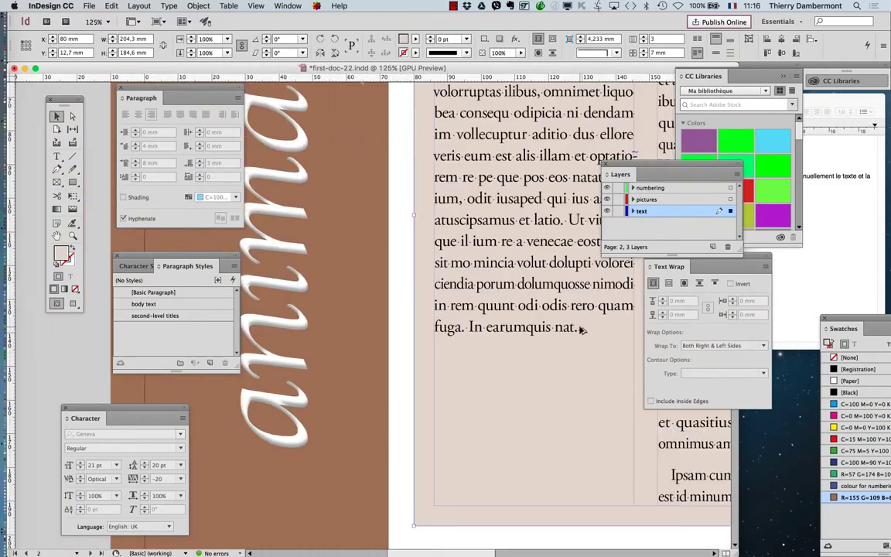
pyautogui.scroll(3, 416, 256)
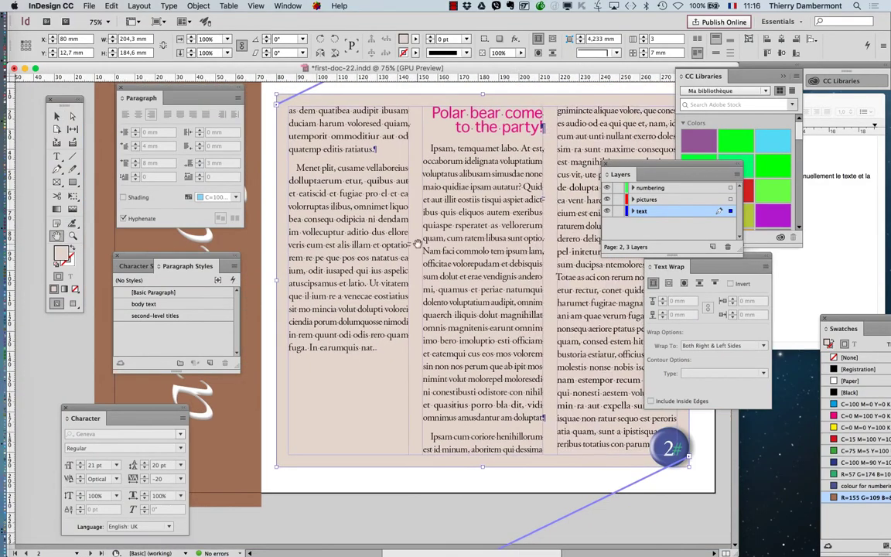
pyautogui.scroll(5, 429, 346)
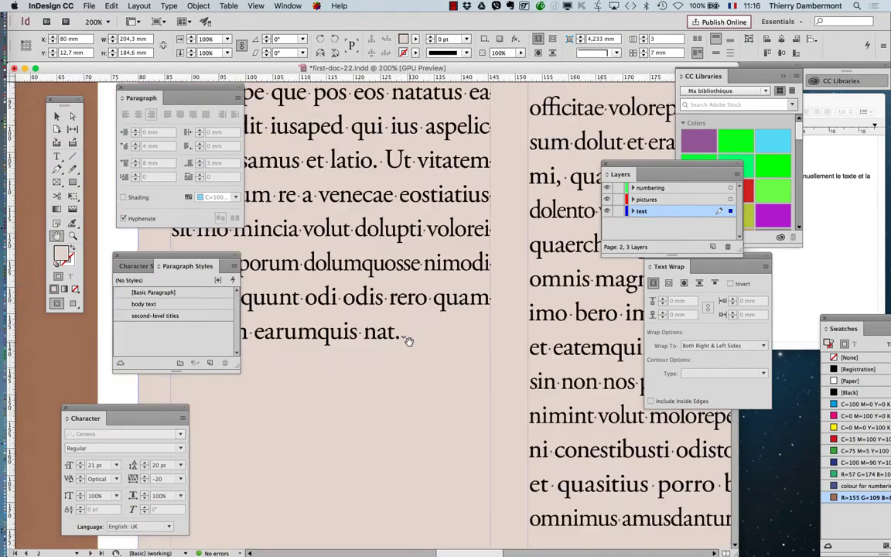
pyautogui.click(57, 156)
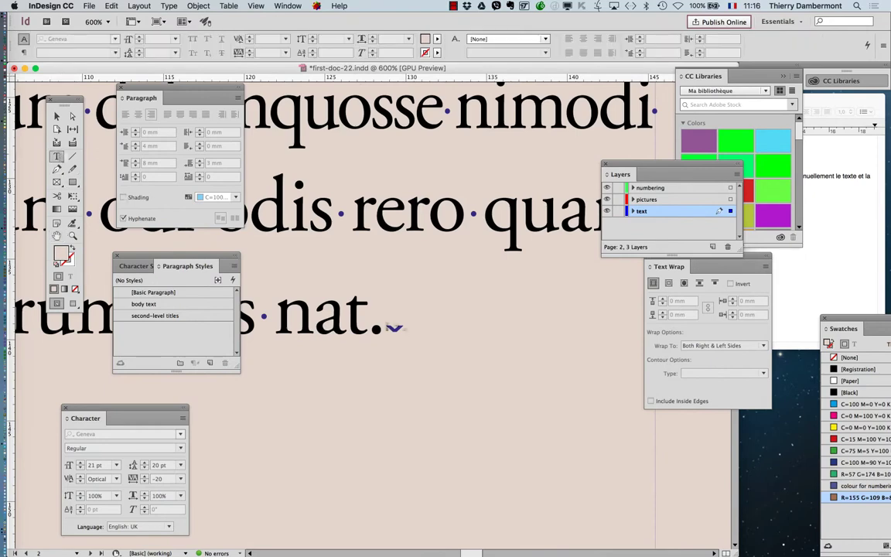
pyautogui.moveTo(387, 326); pyautogui.dragTo(403, 326)
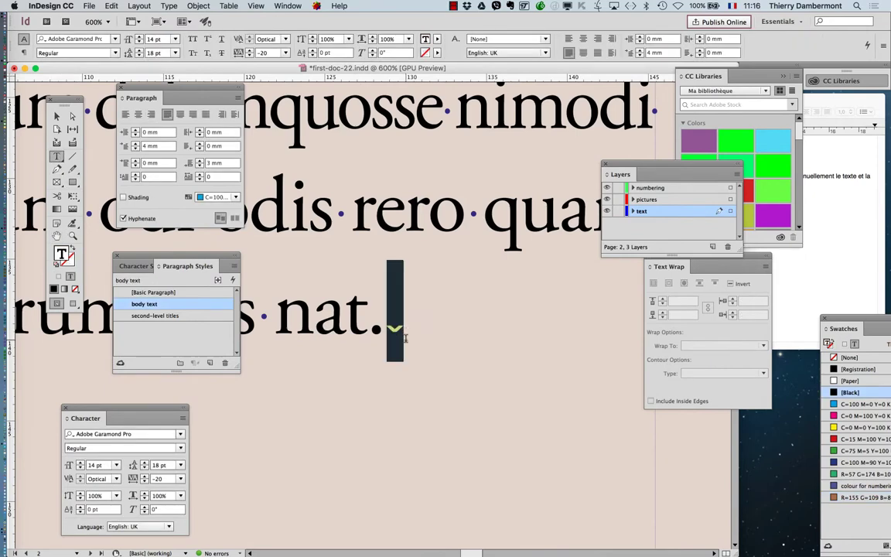
pyautogui.press('super+v')
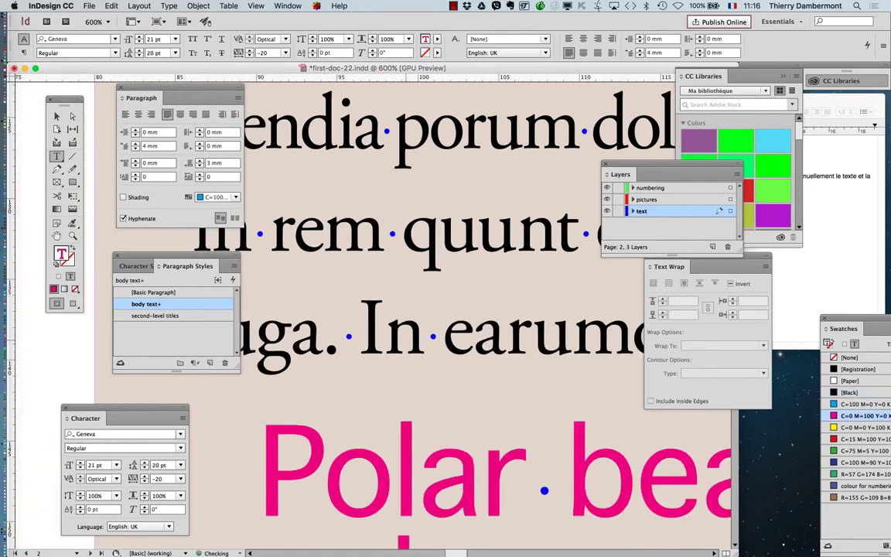
# - Move the Paragraph Styles panel nearer the Polar bear heading
pyautogui.scroll(-5, 416, 330)
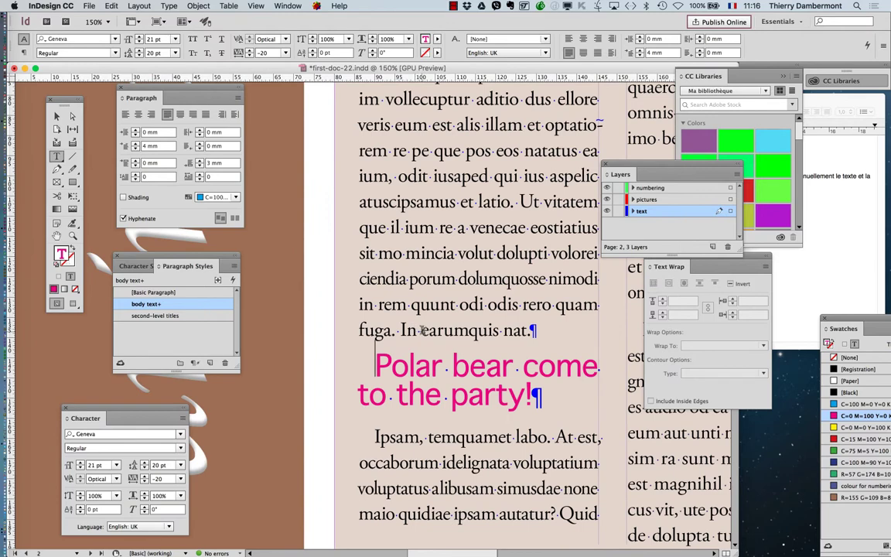
pyautogui.scroll(-1, 418, 309)
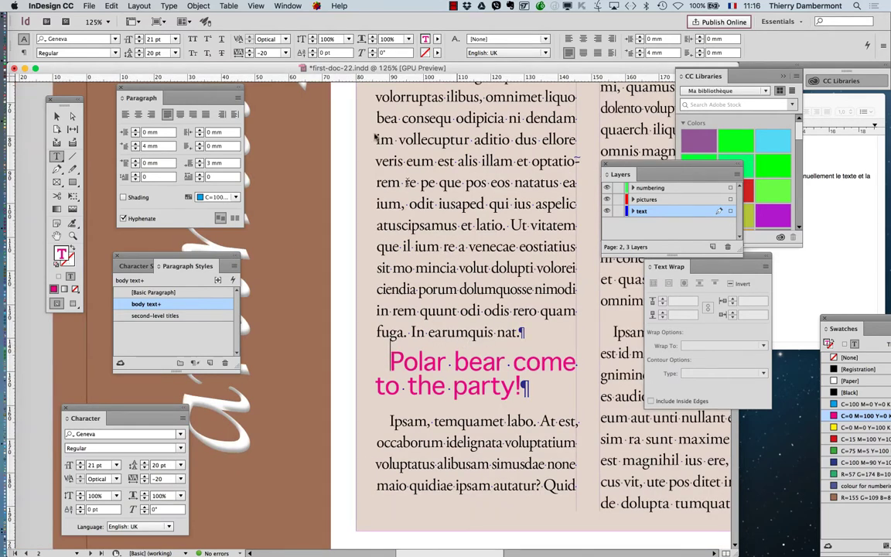
pyautogui.moveTo(215, 260); pyautogui.dragTo(334, 297)
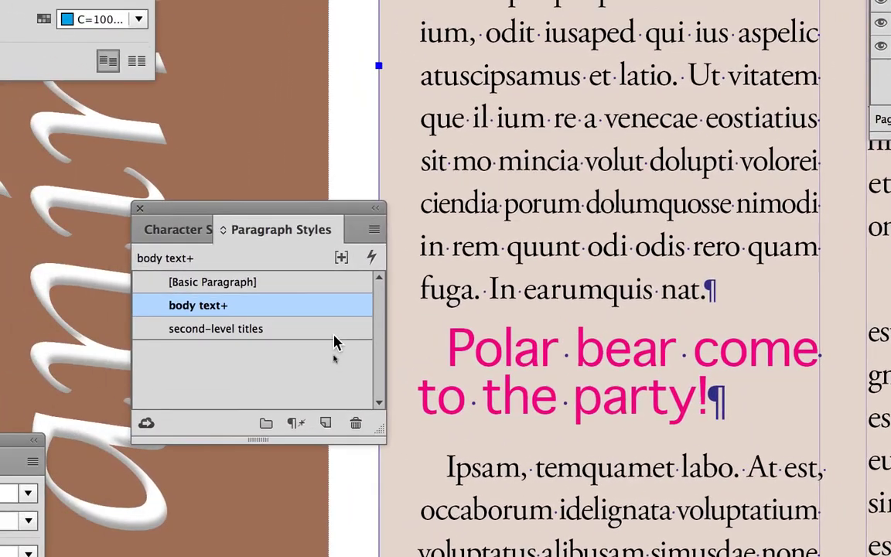
# - Apply the 'second-level titles' paragraph style to the 'Polar bear come to the party!' heading
pyautogui.click(190, 319)
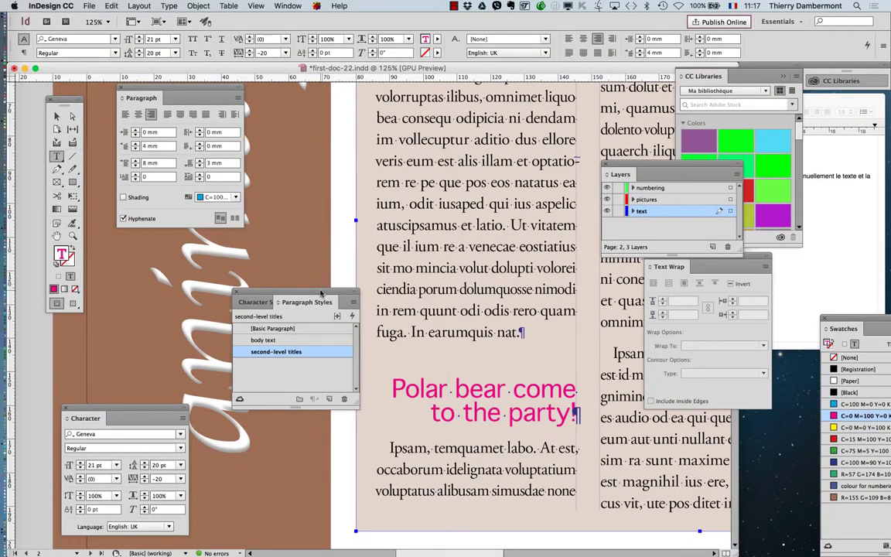
pyautogui.moveTo(321, 293); pyautogui.dragTo(234, 286)
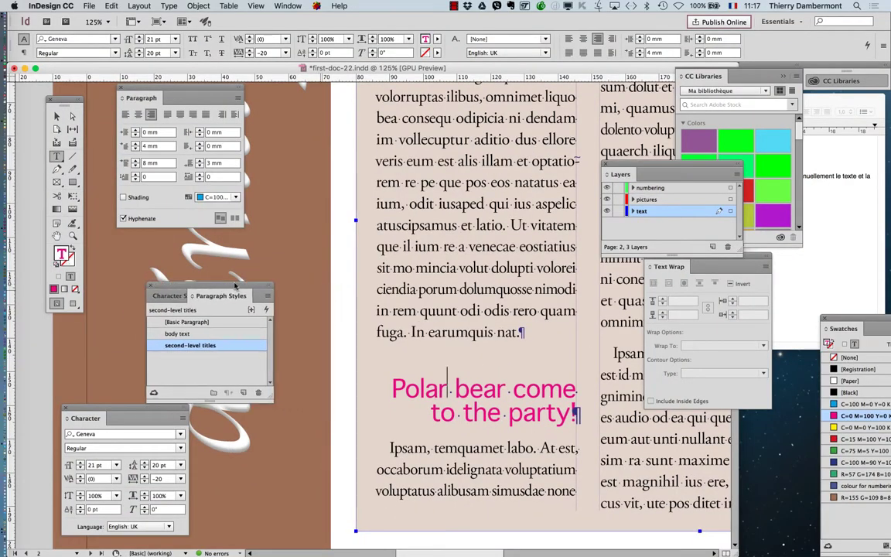
pyautogui.press('super+minus')
pyautogui.press('super+minus')
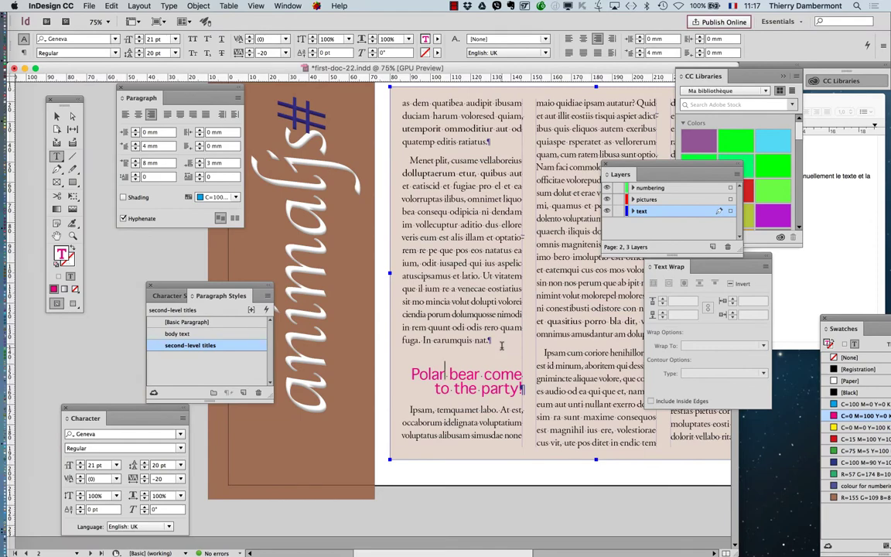
pyautogui.press('super+equal')
pyautogui.press('super+equal')
pyautogui.press('super+equal')
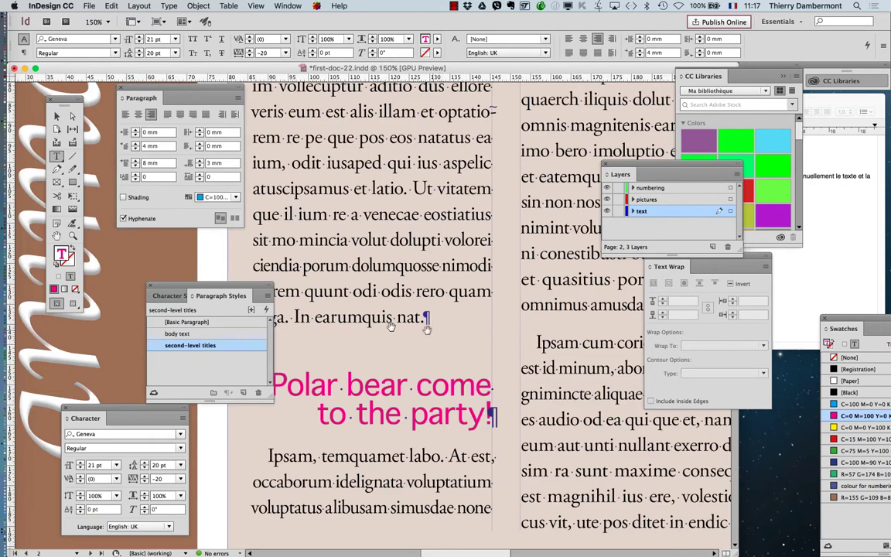
pyautogui.moveTo(251, 295); pyautogui.dragTo(195, 295)
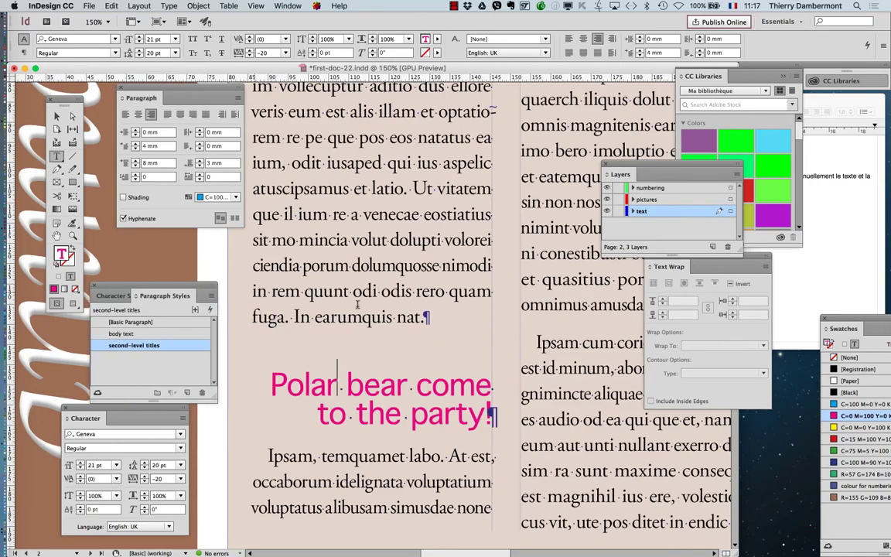
pyautogui.click(426, 316)
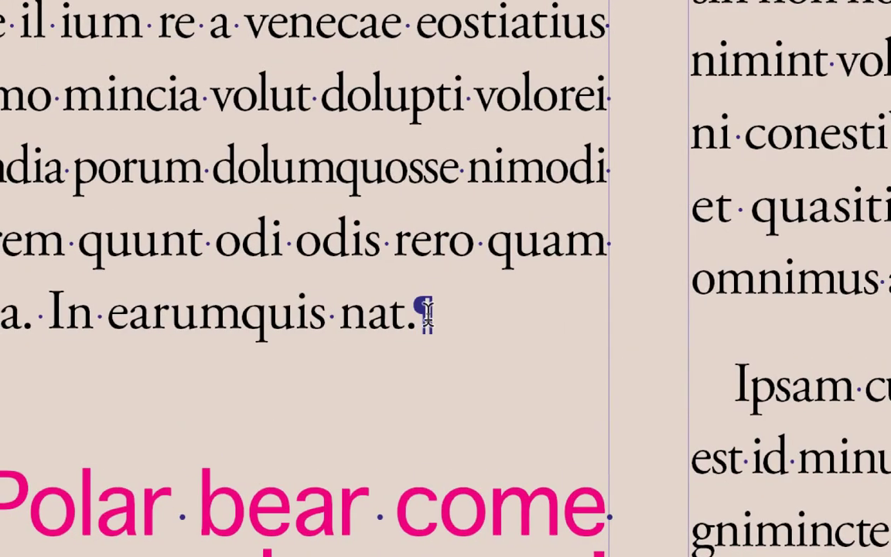
# - Insert a page break after 'nat.' so the Polar bear heading moves to page 3
pyautogui.rightClick(425, 321)
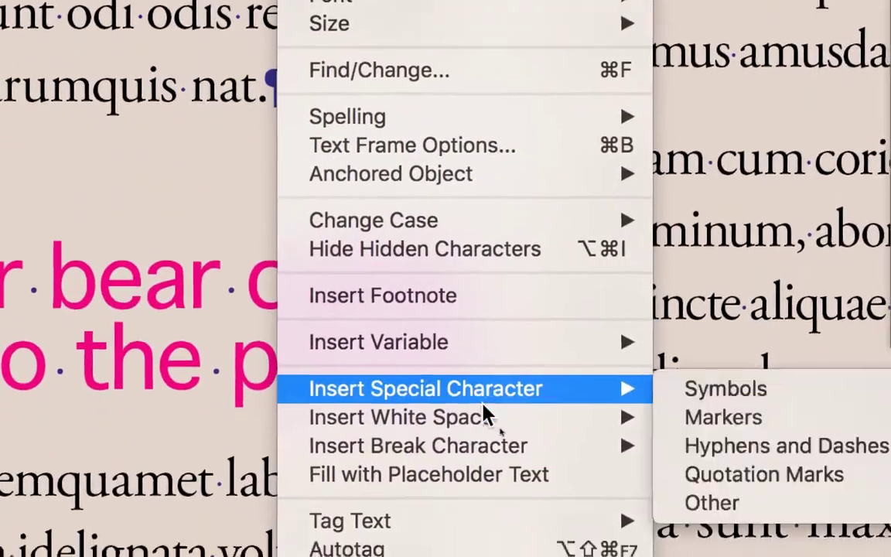
pyautogui.moveTo(486, 424)
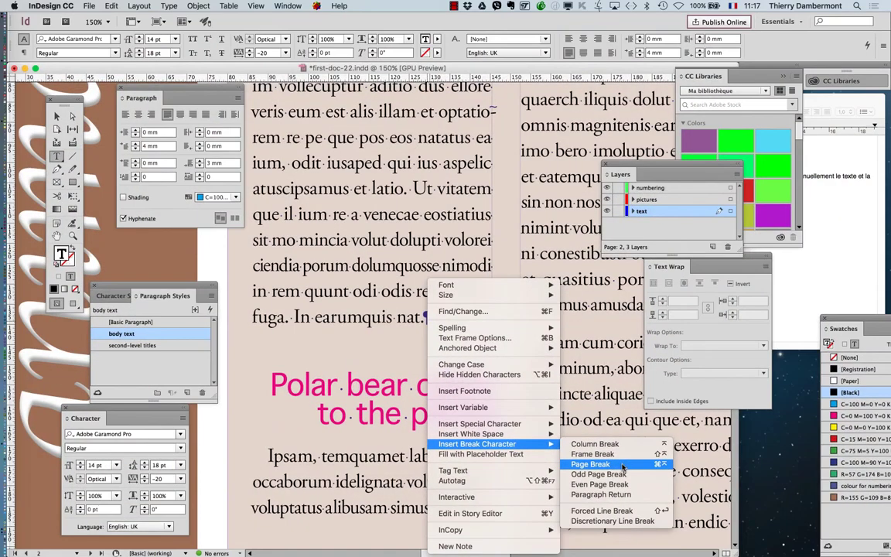
pyautogui.click(622, 464)
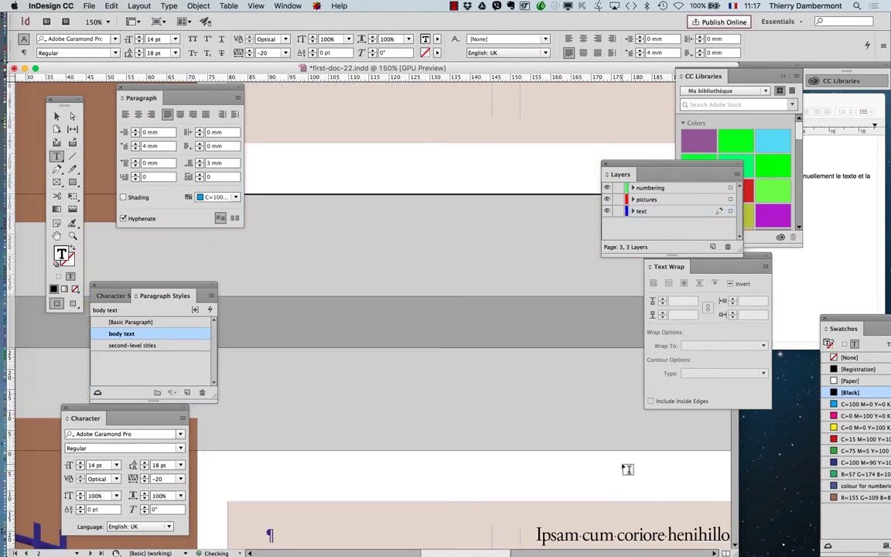
pyautogui.scroll(-1, 491, 404)
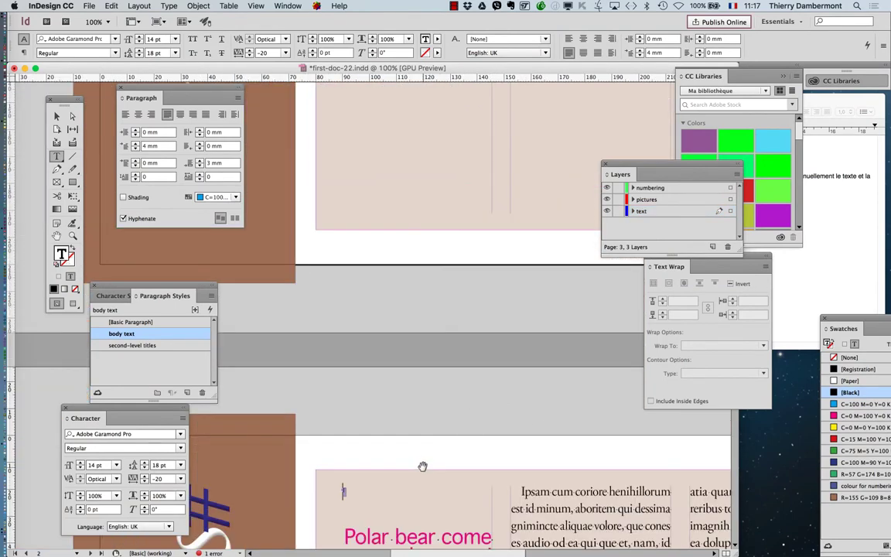
pyautogui.press('super+minus')
pyautogui.keyDown('alt'); pyautogui.scroll(3, 360, 354); pyautogui.keyUp('alt')
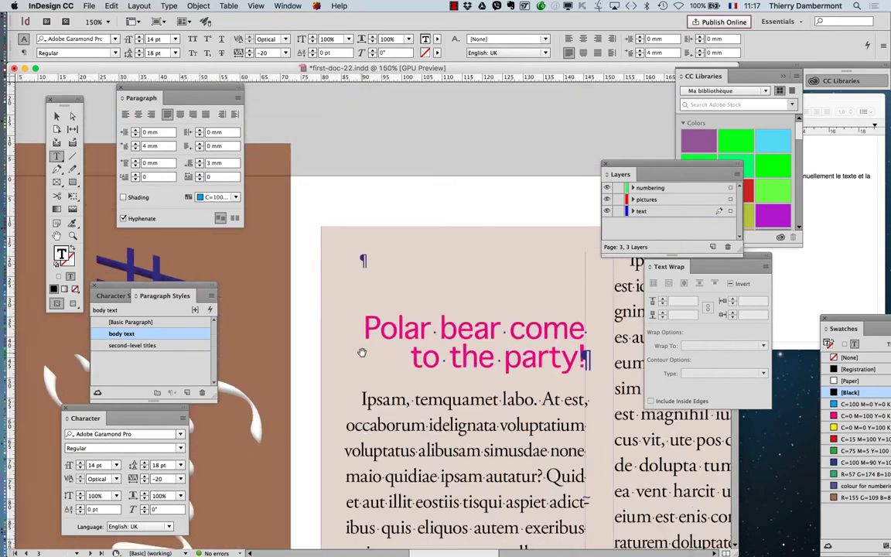
# - Delete the empty paragraph above the Polar bear heading on page 3
pyautogui.click(367, 309)
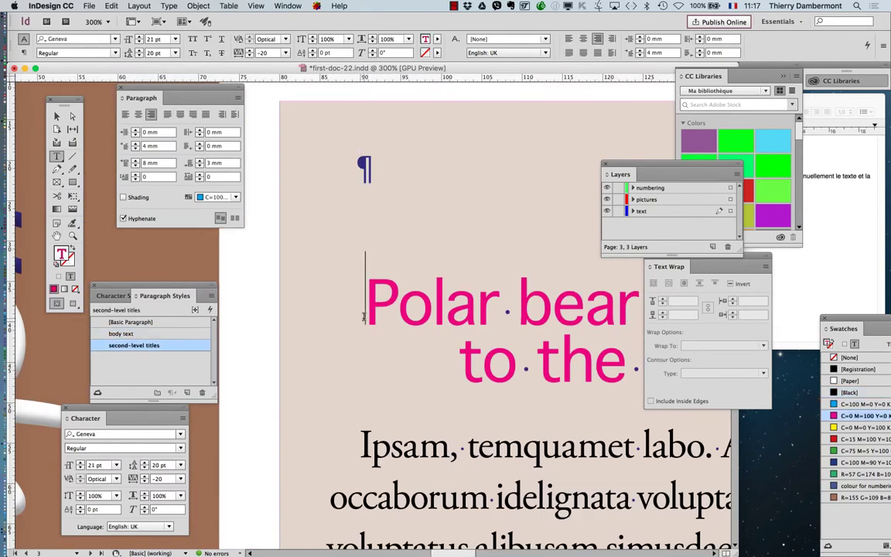
pyautogui.press('BackSpace')
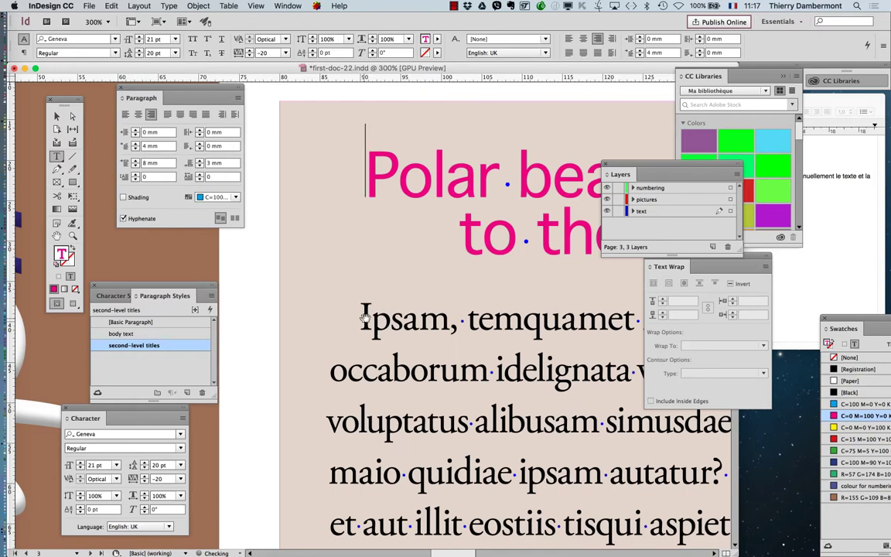
pyautogui.keyDown('alt'); pyautogui.scroll(-2, 407, 303); pyautogui.keyUp('alt')
pyautogui.keyDown('alt'); pyautogui.scroll(-5, 407, 303); pyautogui.keyUp('alt')
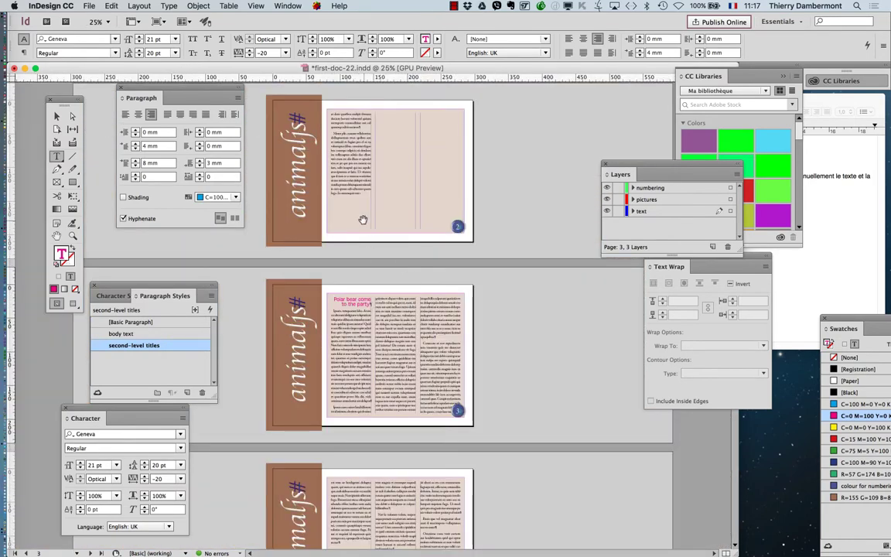
pyautogui.keyDown('alt'); pyautogui.scroll(2, 317, 210); pyautogui.keyUp('alt')
# - Check the page break marker after 'nat.' at the end of page 2's text
pyautogui.moveTo(499, 383); pyautogui.dragTo(408, 414)
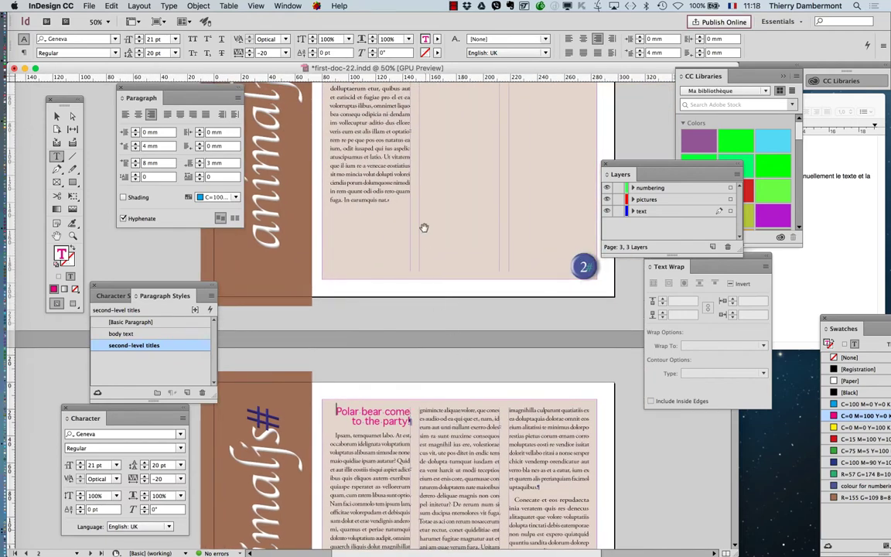
pyautogui.keyDown('alt'); pyautogui.scroll(6, 388, 201); pyautogui.keyUp('alt')
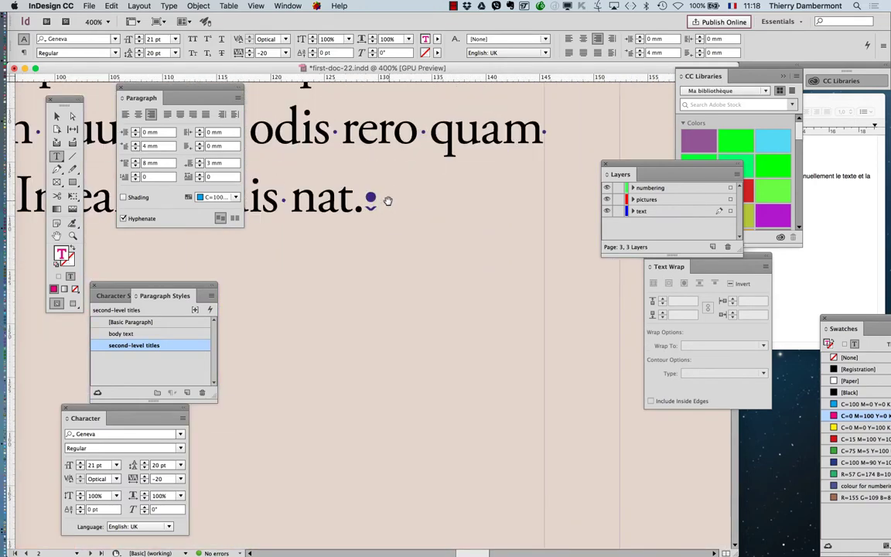
pyautogui.keyDown('alt'); pyautogui.scroll(1, 388, 201); pyautogui.keyUp('alt')
pyautogui.moveTo(357, 207); pyautogui.dragTo(379, 210)
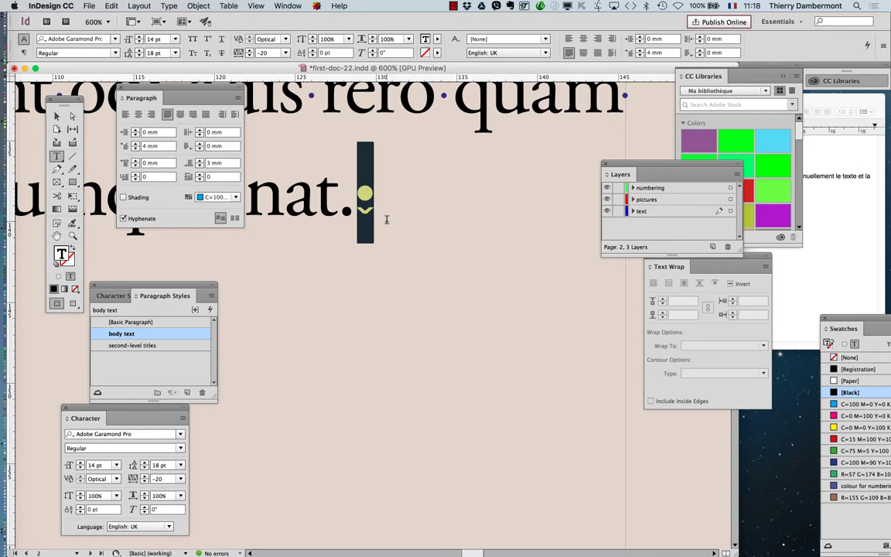
pyautogui.click(404, 255)
pyautogui.keyDown('alt'); pyautogui.scroll(-8, 404, 254); pyautogui.keyUp('alt')
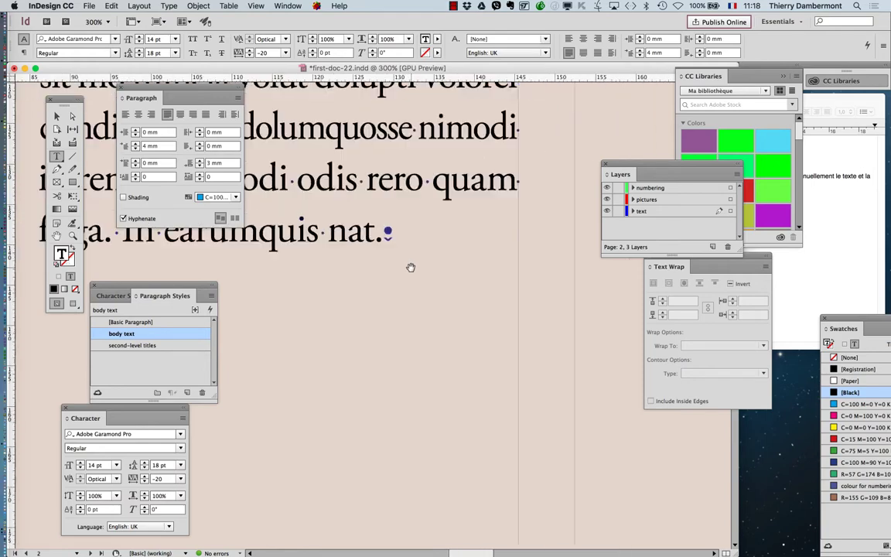
pyautogui.keyDown('alt'); pyautogui.scroll(-1, 412, 280); pyautogui.keyUp('alt')
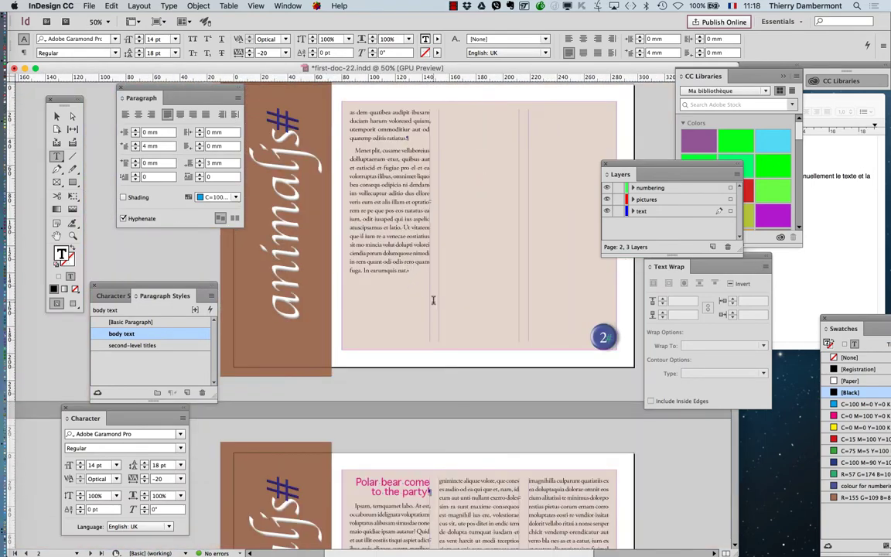
pyautogui.keyDown('alt'); pyautogui.scroll(-2, 433, 300); pyautogui.keyUp('alt')
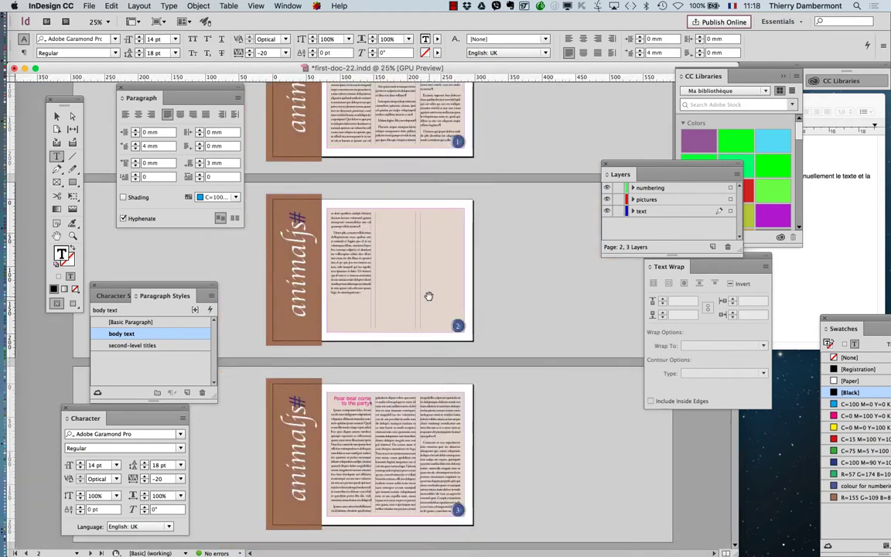
pyautogui.keyDown('alt'); pyautogui.scroll(1, 408, 278); pyautogui.keyUp('alt')
pyautogui.scroll(3, 380, 261)
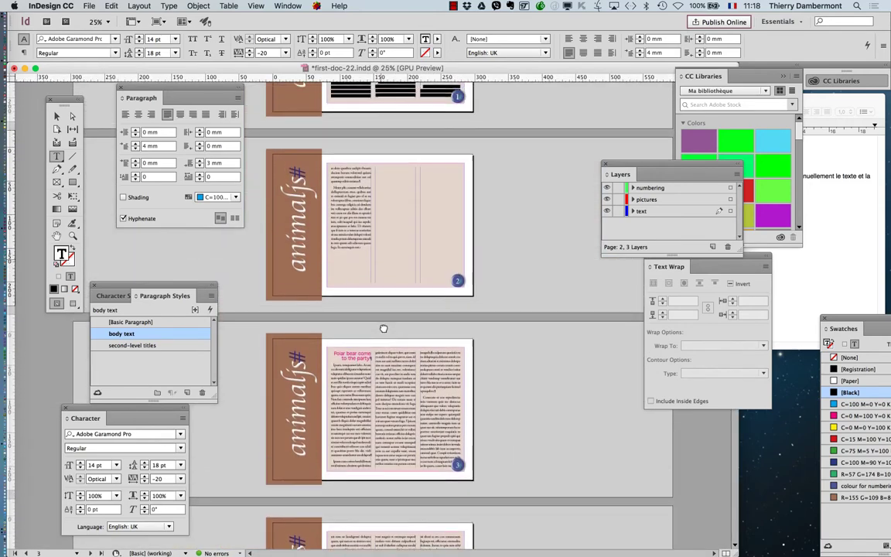
pyautogui.scroll(2, 377, 301)
pyautogui.scroll(-1, 422, 325)
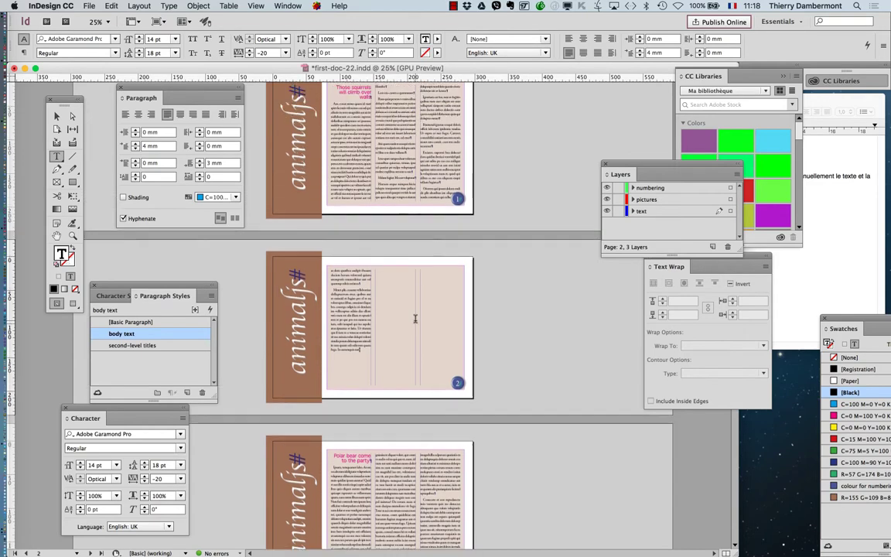
pyautogui.scroll(3, 417, 317)
pyautogui.scroll(-3, 412, 313)
pyautogui.scroll(-5, 410, 311)
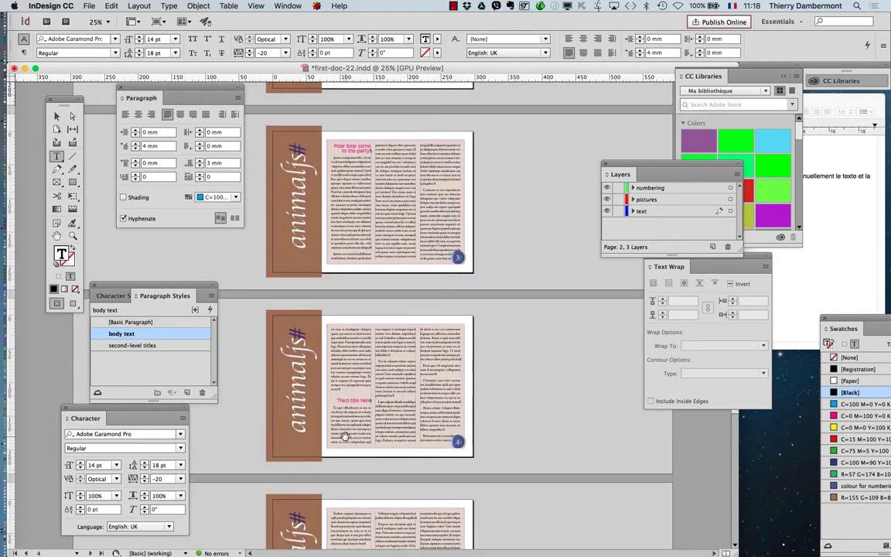
pyautogui.scroll(3, 345, 435)
pyautogui.scroll(-1, 340, 396)
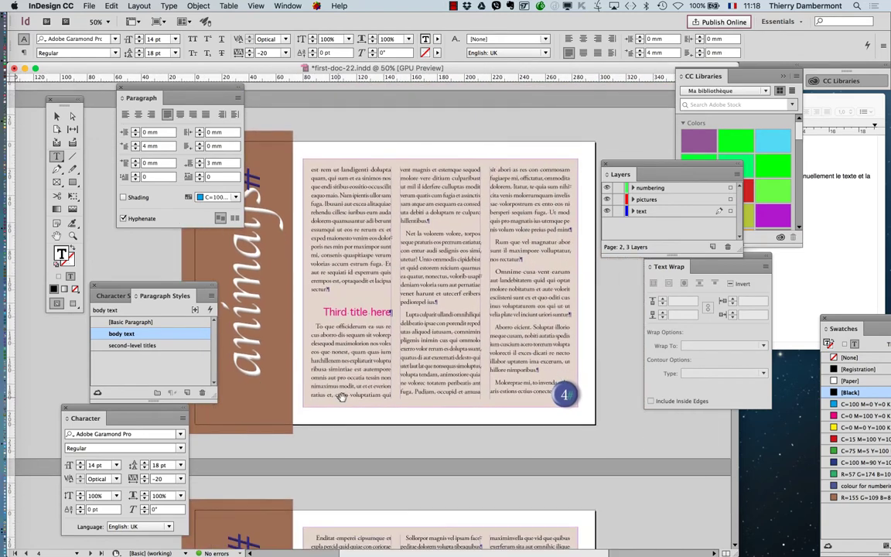
pyautogui.scroll(-2, 363, 397)
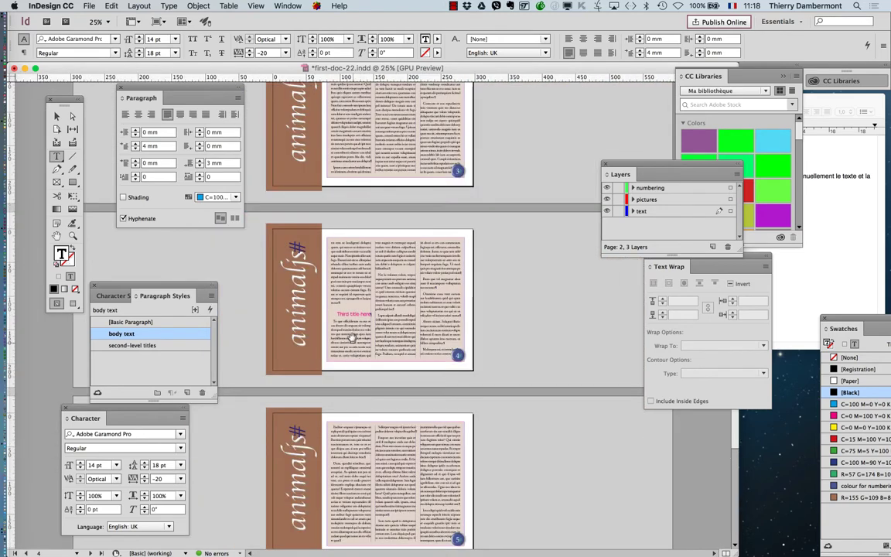
pyautogui.scroll(5, 349, 324)
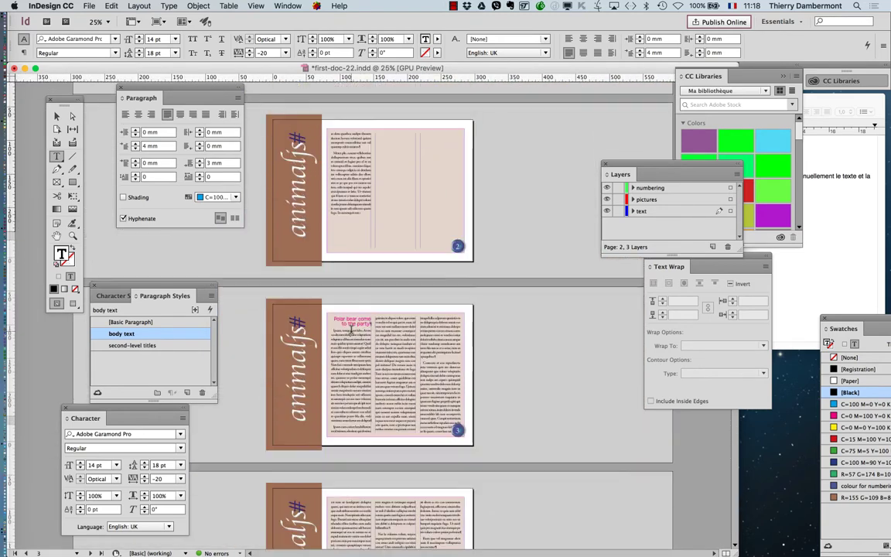
pyautogui.scroll(2, 350, 329)
pyautogui.click(56, 116)
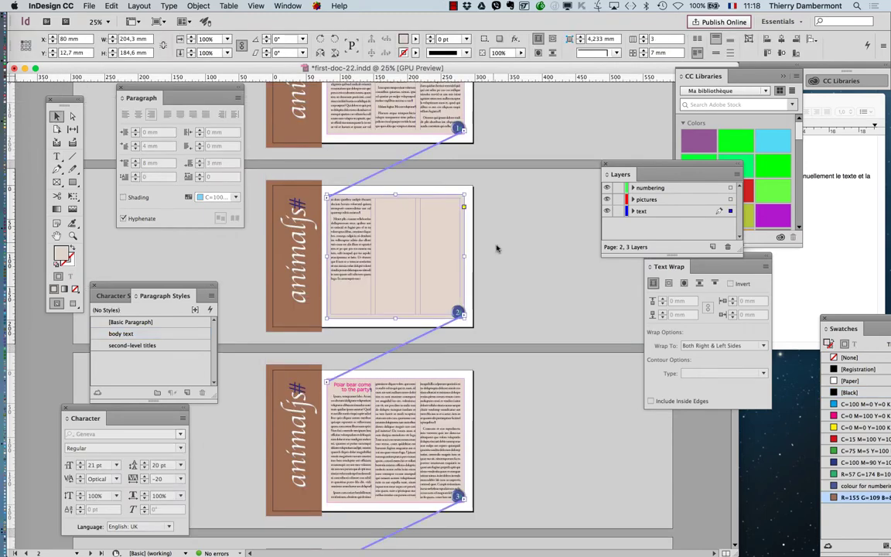
pyautogui.click(518, 255)
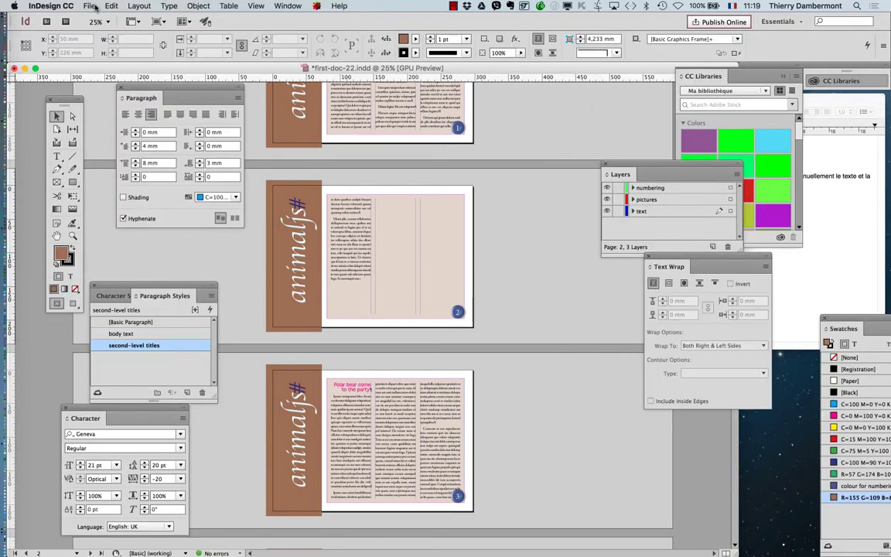
# - Save the layout as first-doc-23.indd and switch to Finder
pyautogui.click(90, 6)
pyautogui.click(108, 78)
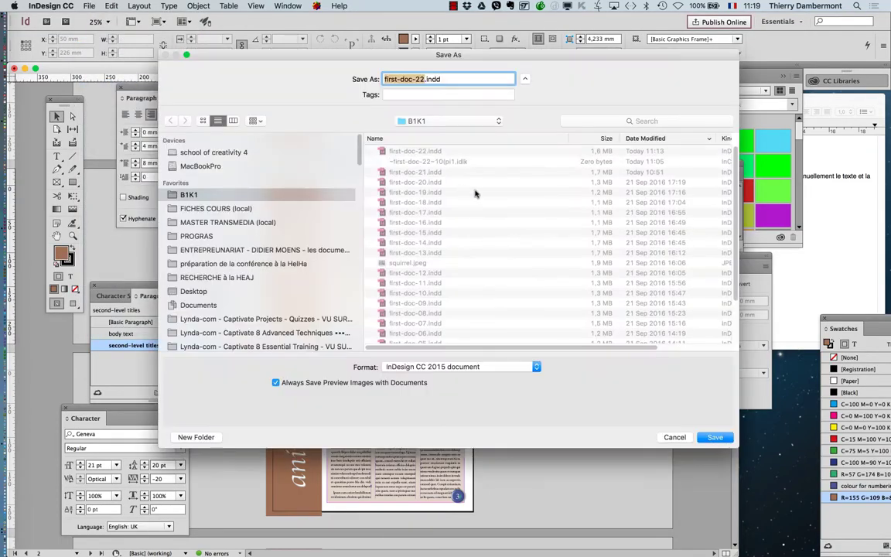
pyautogui.click(424, 80)
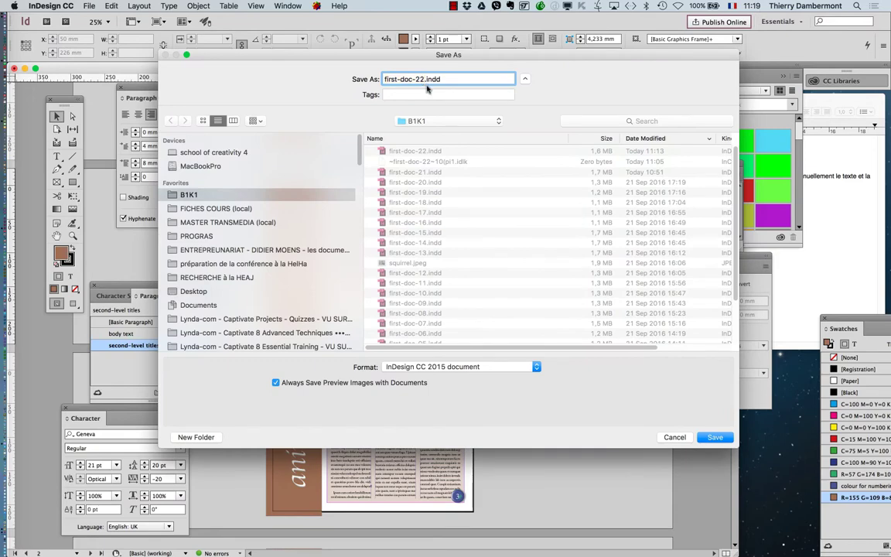
pyautogui.press('Return')
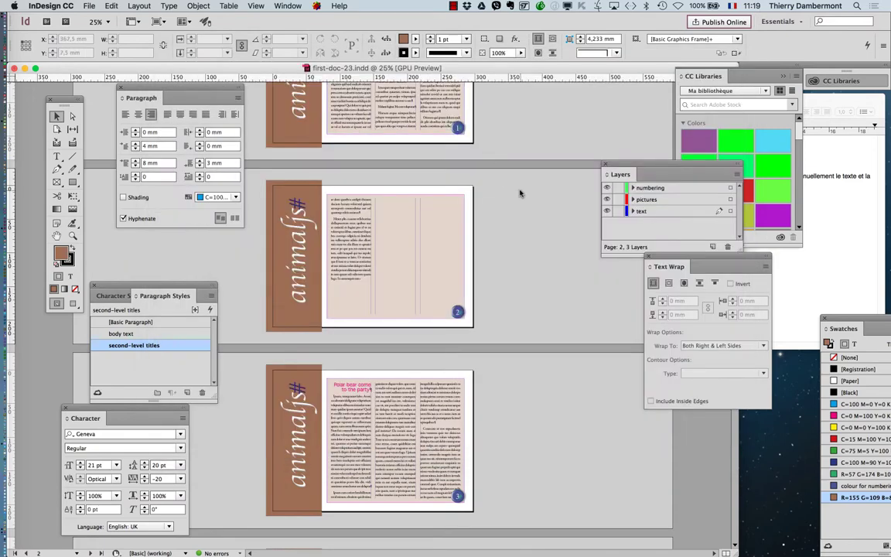
pyautogui.press('super+Tab')
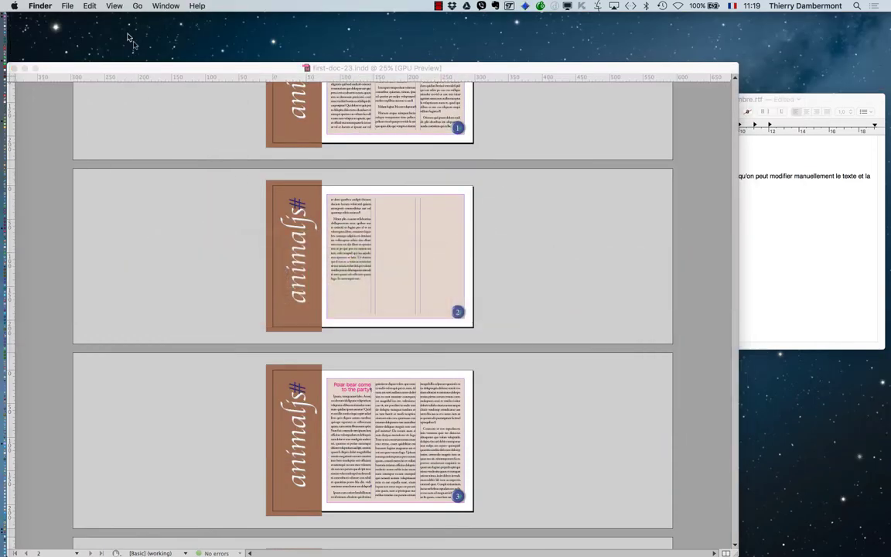
# - Open a new Finder window on the B1K1 folder, then launch Firefox
pyautogui.click(67, 5)
pyautogui.click(89, 19)
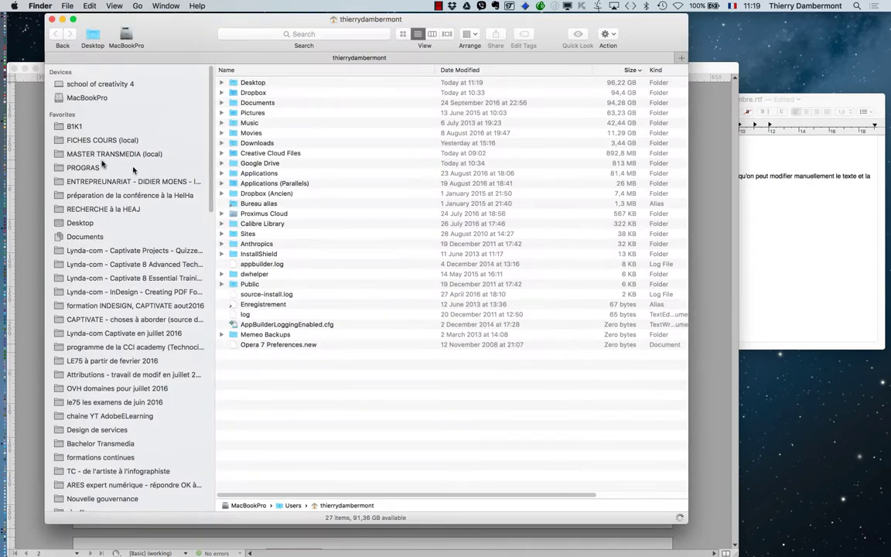
pyautogui.click(75, 127)
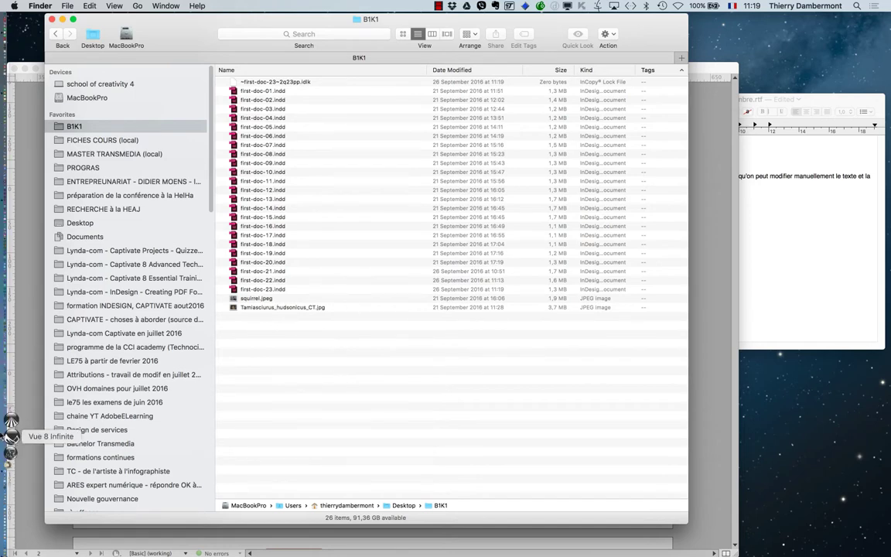
pyautogui.click(17, 477)
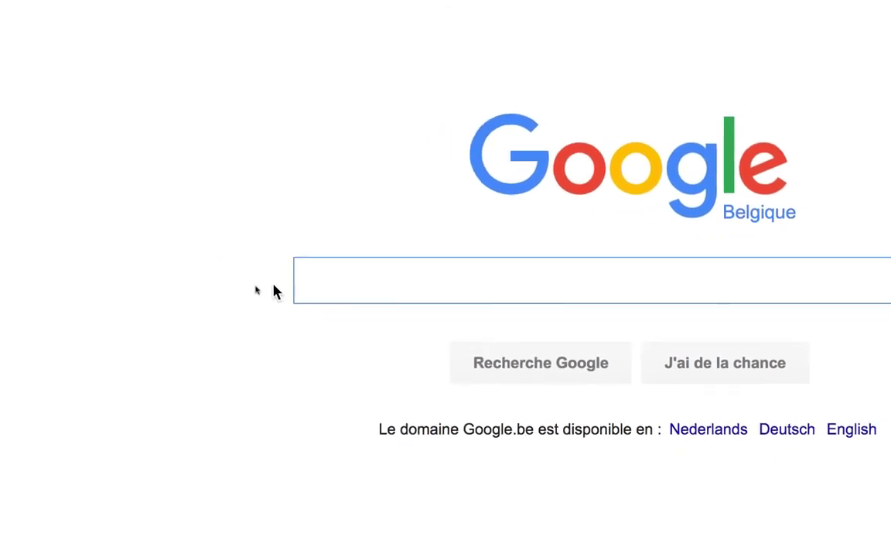
# - Search Google Images for squirrel "public domain" limited to images larger than 4 Mpx
pyautogui.write('squirrel "')
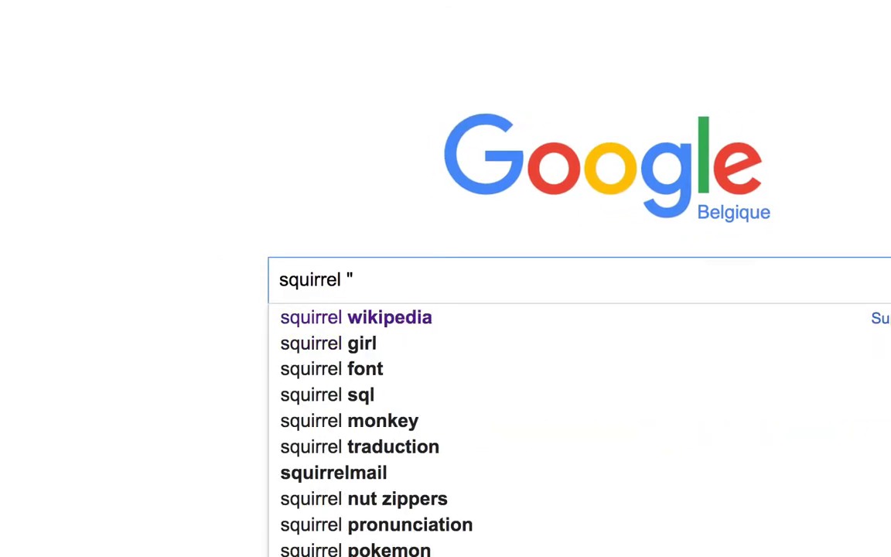
pyautogui.write('public domain"')
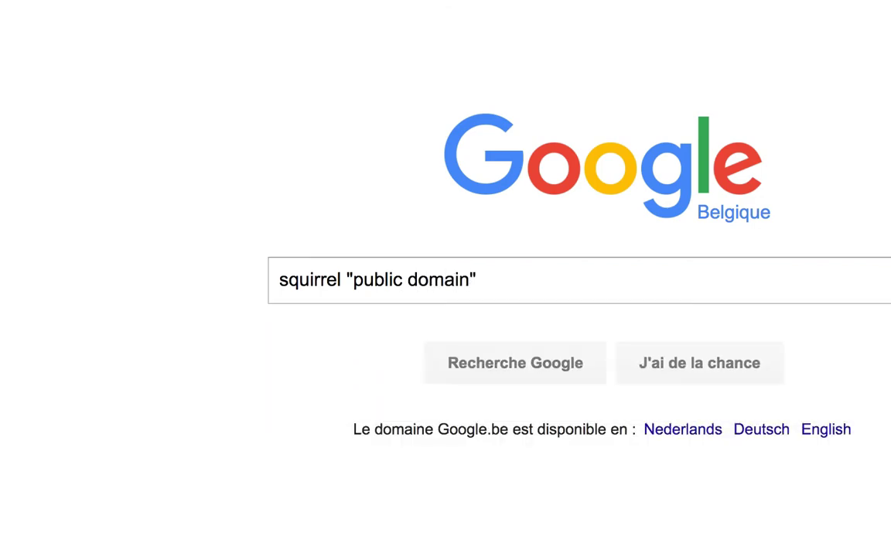
pyautogui.press('Return')
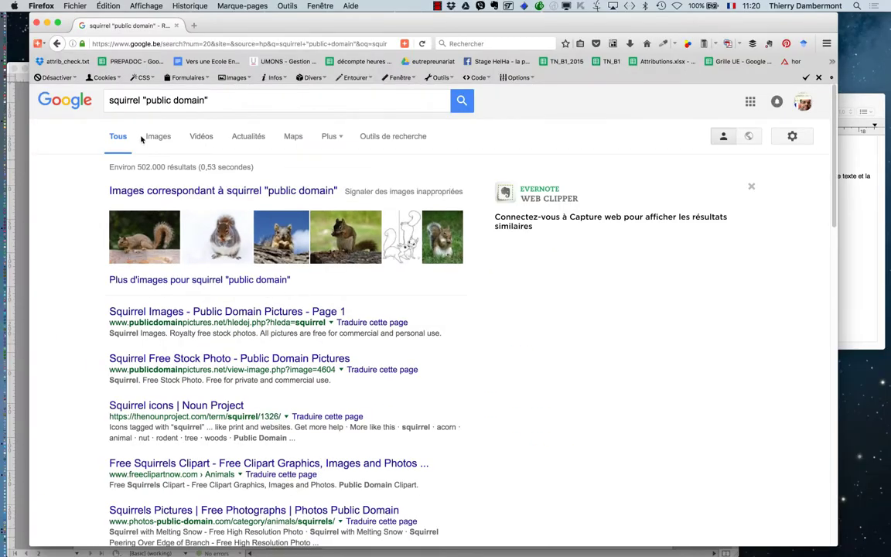
pyautogui.click(156, 136)
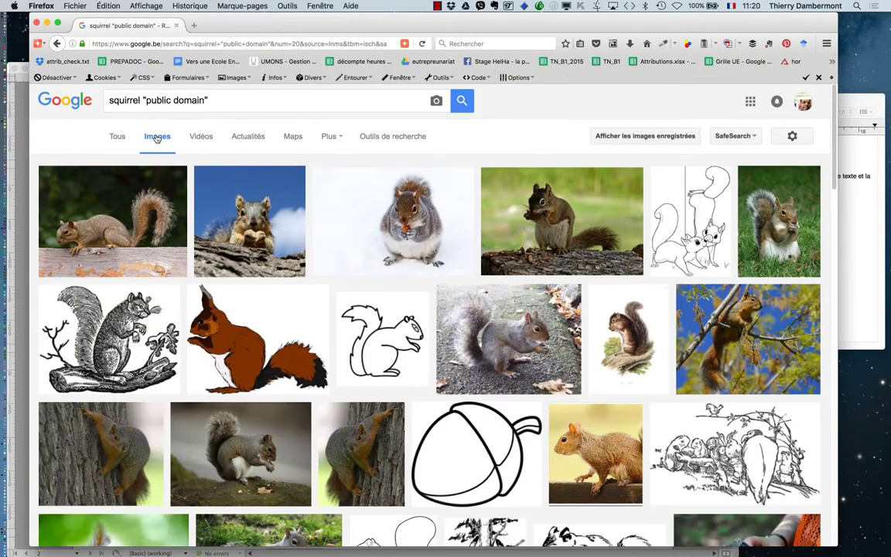
pyautogui.click(393, 136)
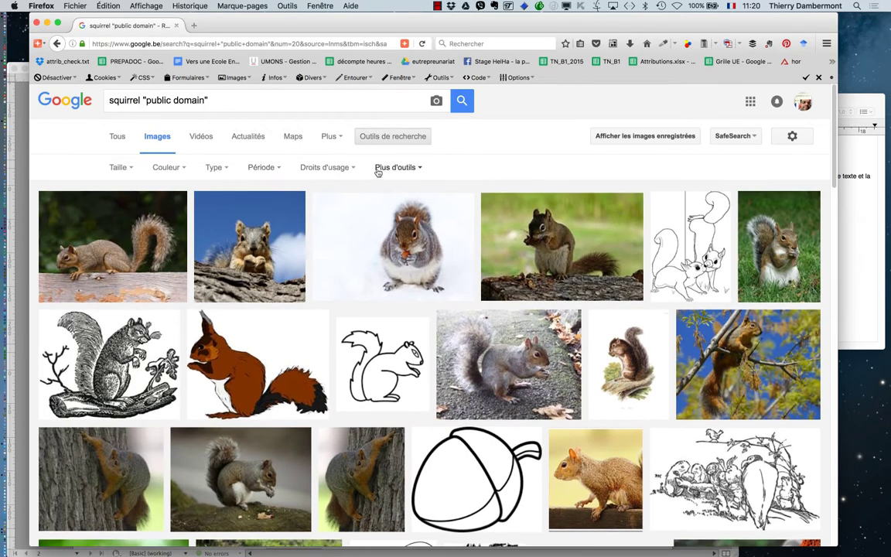
pyautogui.click(127, 169)
pyautogui.moveTo(137, 260)
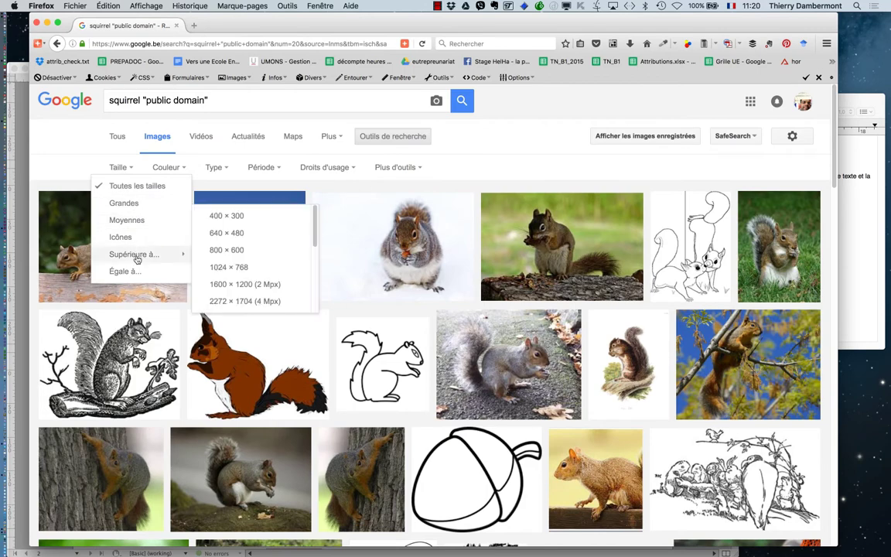
pyautogui.click(272, 301)
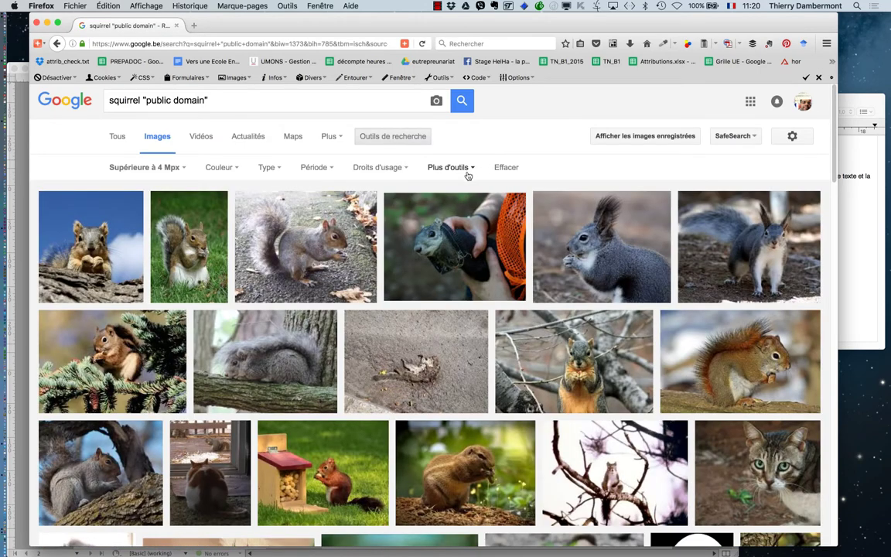
# - Open four squirrel results, including the hand-held and hanging grey squirrels, in background tabs
pyautogui.middleClick(457, 251)
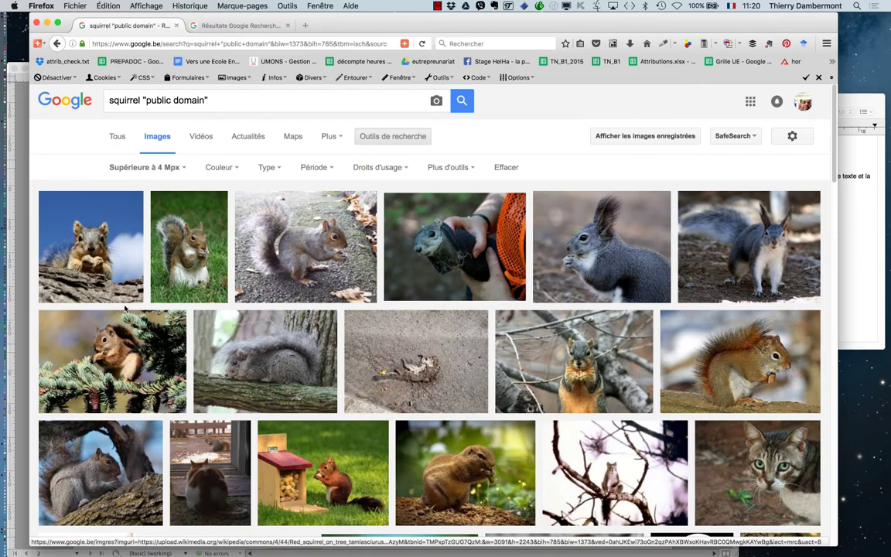
pyautogui.middleClick(719, 360)
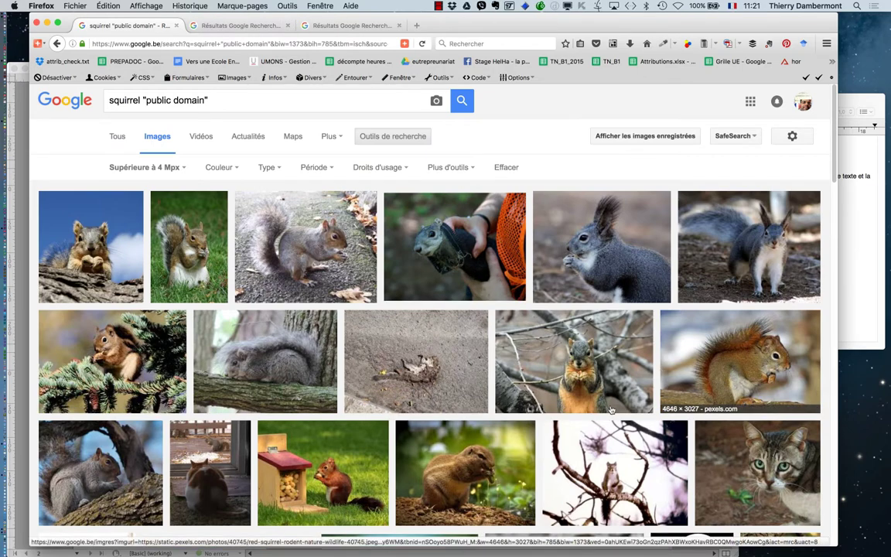
pyautogui.middleClick(340, 426)
pyautogui.scroll(-2, 489, 454)
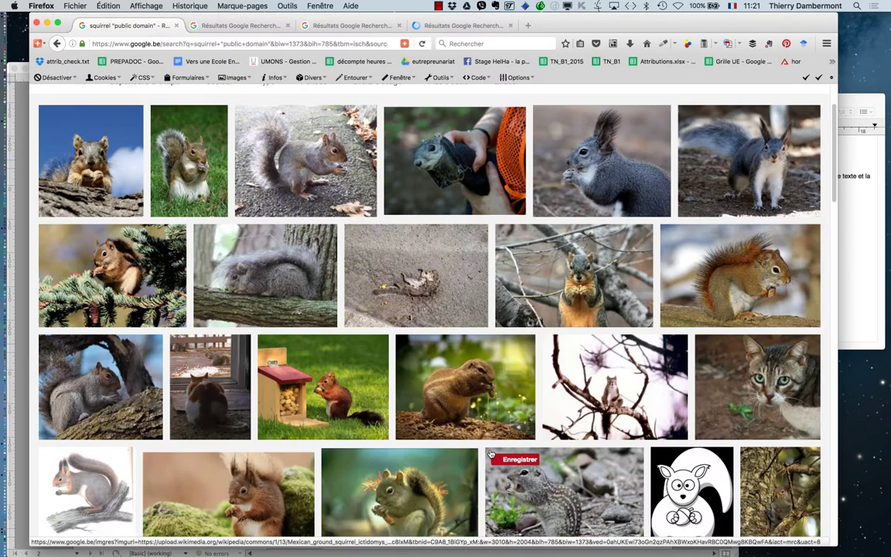
pyautogui.scroll(-5, 489, 454)
pyautogui.scroll(-3, 499, 433)
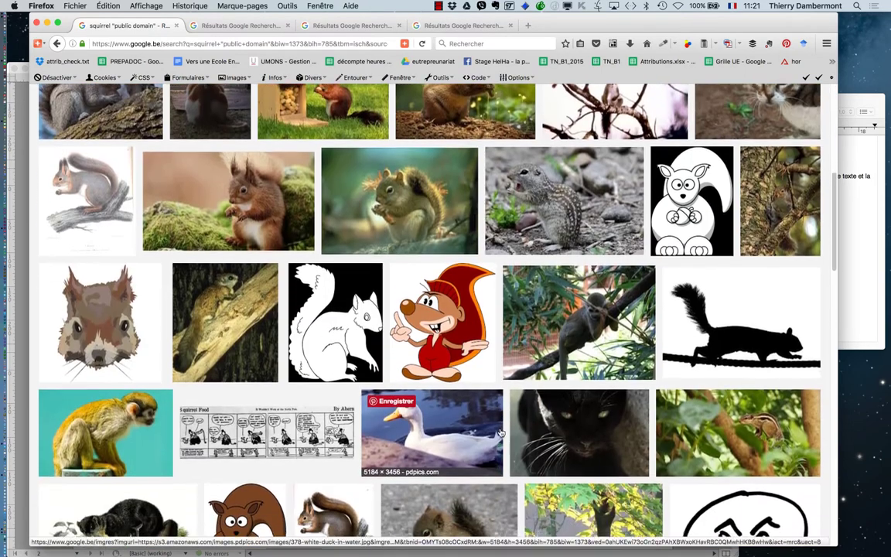
pyautogui.scroll(-3, 500, 433)
pyautogui.scroll(-2, 499, 434)
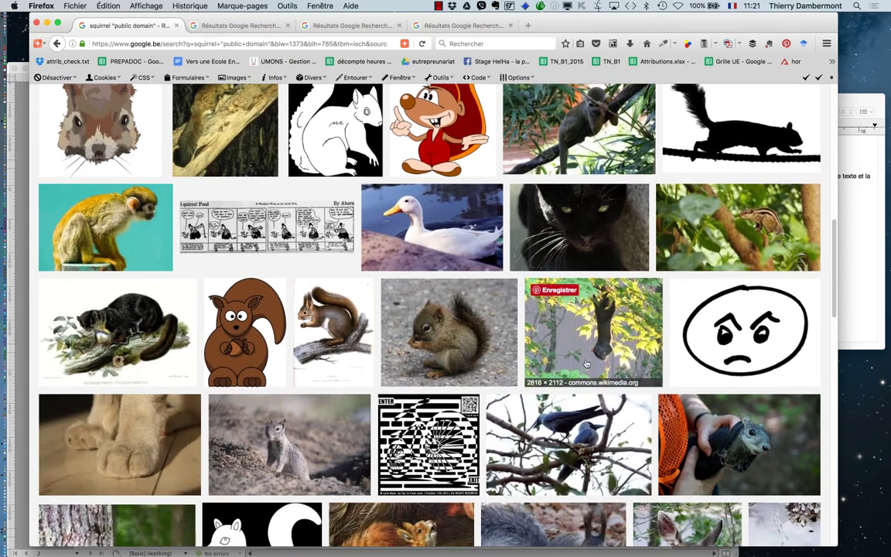
pyautogui.keyDown('super'); pyautogui.click(529, 327); pyautogui.keyUp('super')
# - Open the full-size image in each of the four squirrel result tabs
pyautogui.click(251, 23)
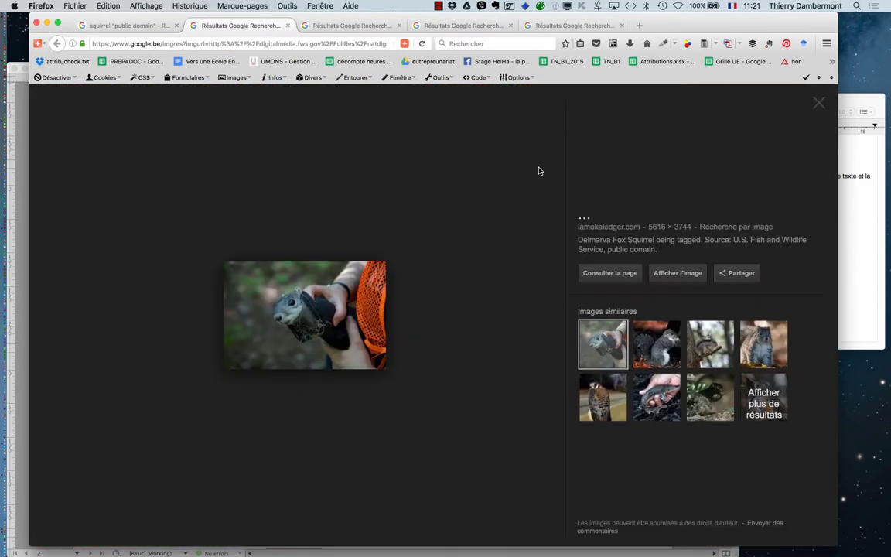
pyautogui.click(674, 275)
pyautogui.click(452, 26)
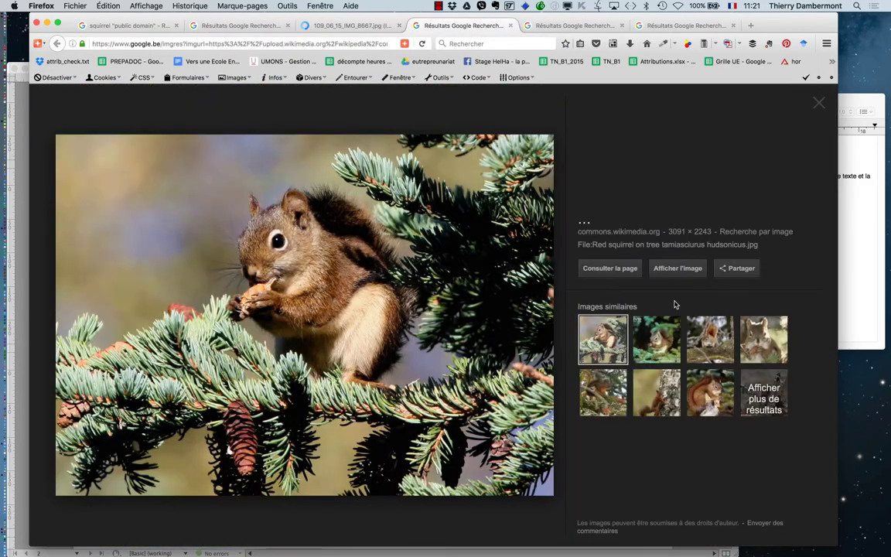
pyautogui.click(677, 267)
pyautogui.click(642, 26)
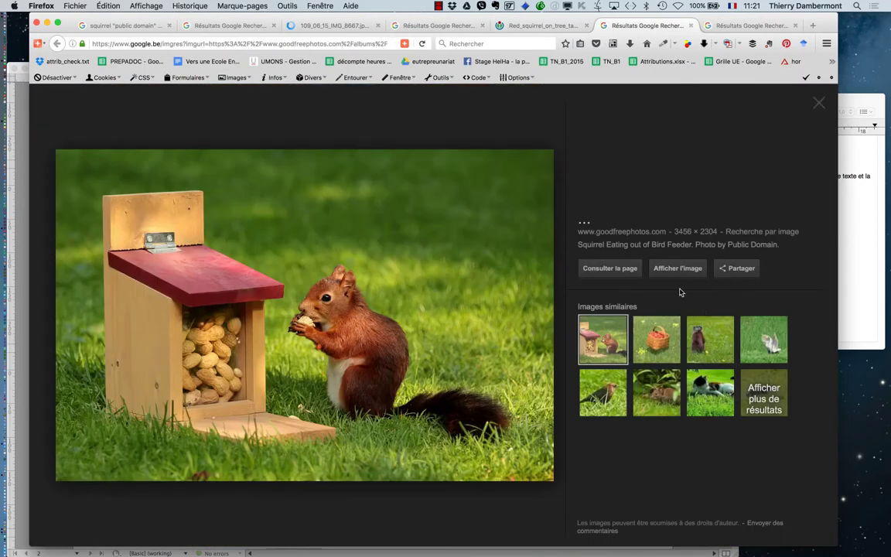
pyautogui.click(672, 267)
pyautogui.click(762, 27)
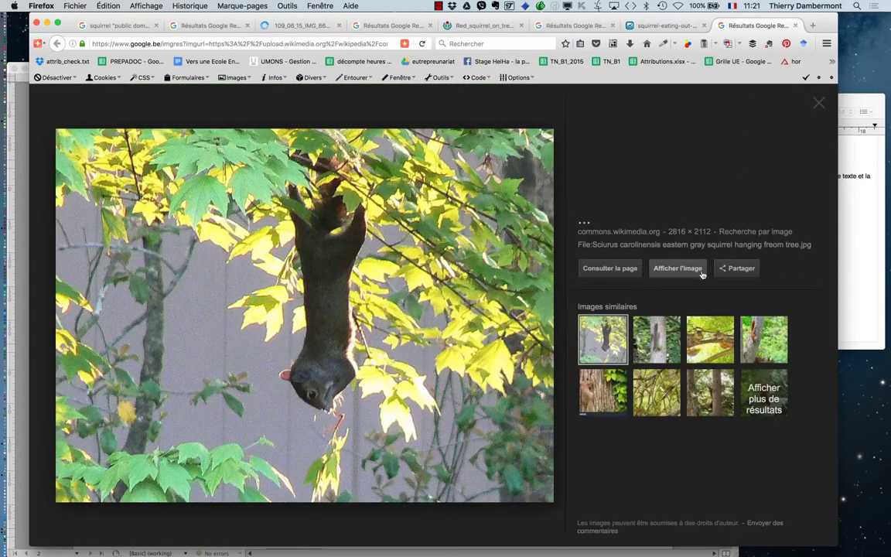
pyautogui.click(699, 271)
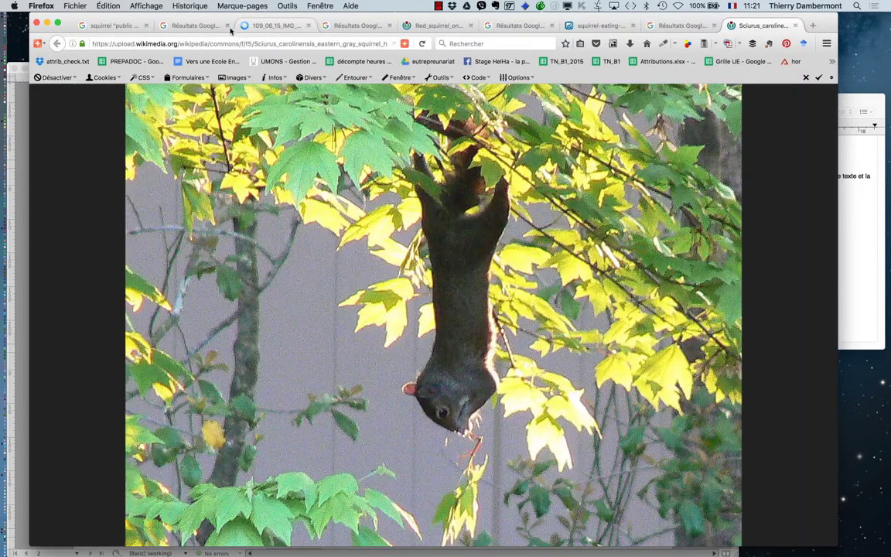
# - Save the hand-held squirrel photo 109_06_15_IMG_8667.jpg into B1K1 and return to InDesign
pyautogui.click(199, 26)
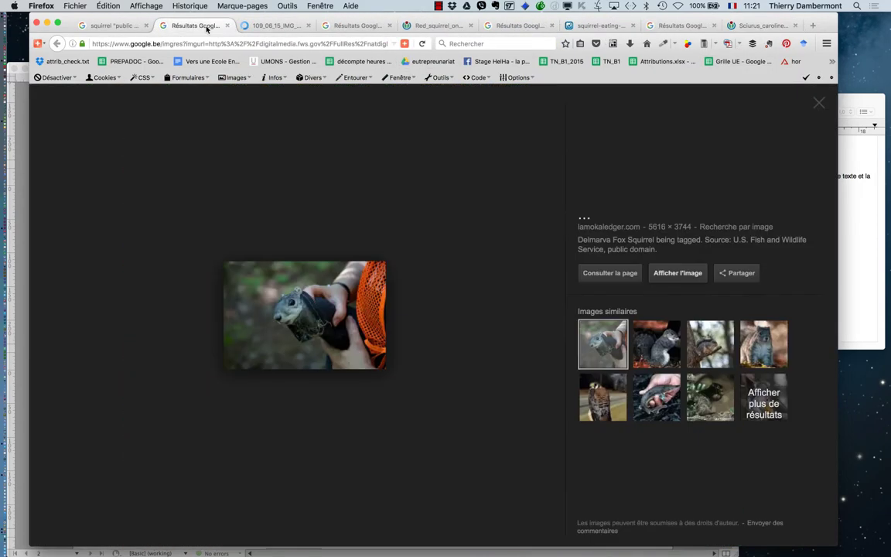
pyautogui.click(266, 26)
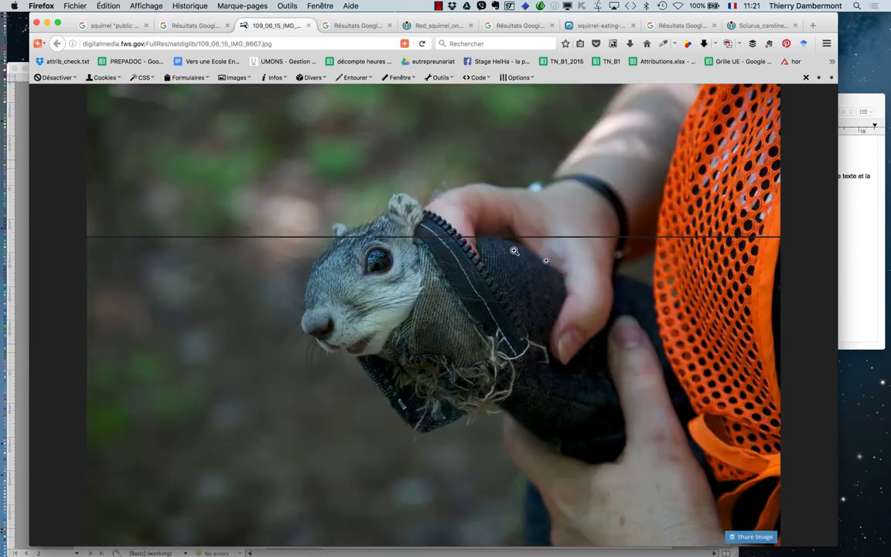
pyautogui.rightClick(461, 301)
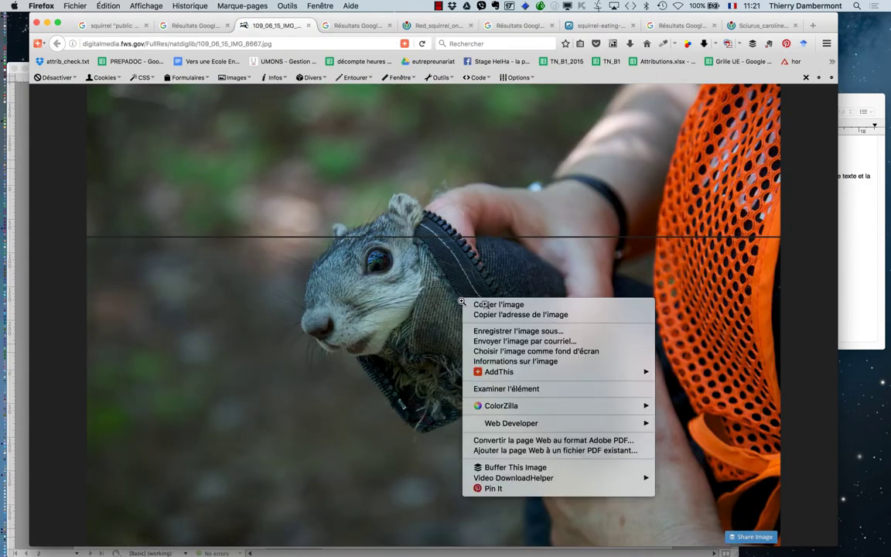
pyautogui.click(526, 333)
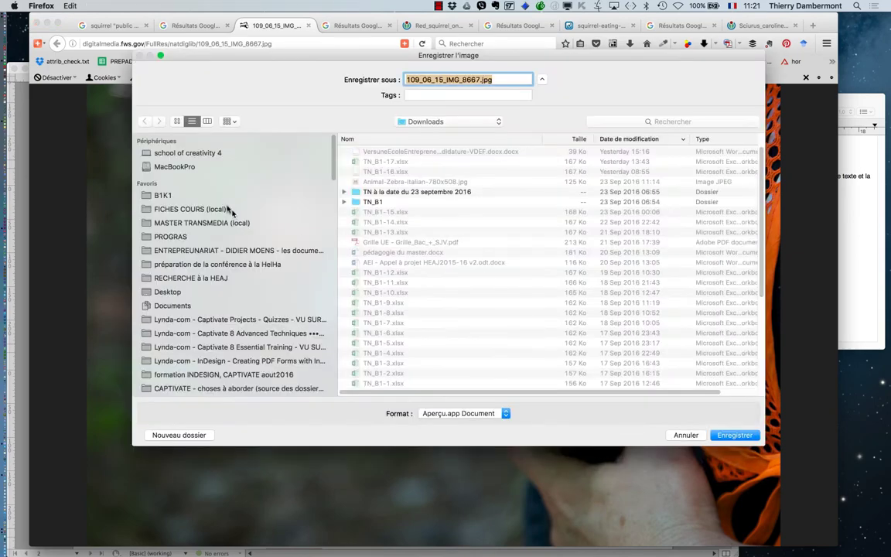
pyautogui.click(223, 199)
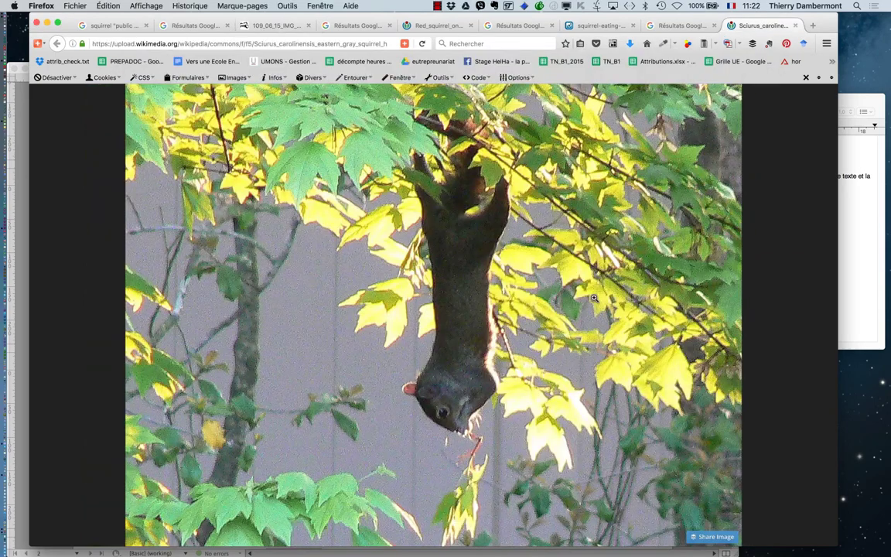
pyautogui.press('super+Tab')
pyautogui.click(375, 282)
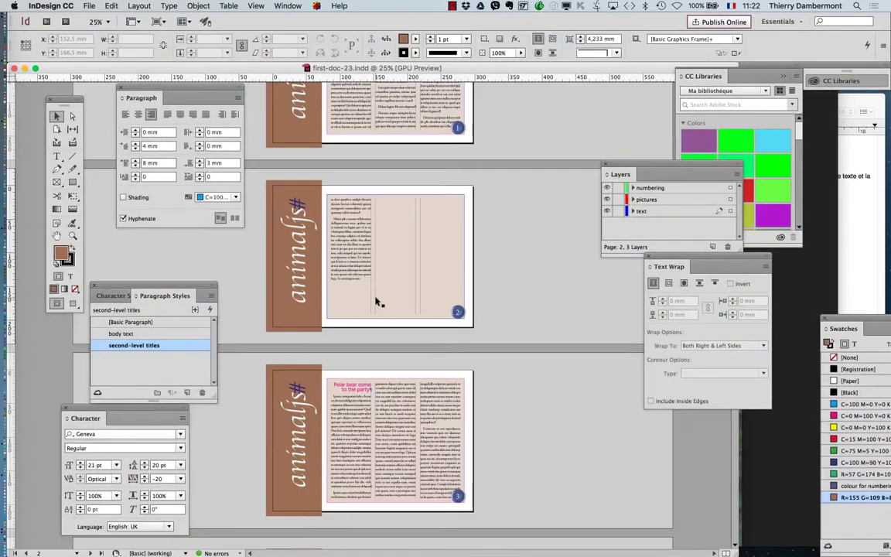
pyautogui.press('super+Tab')
pyautogui.click(378, 288)
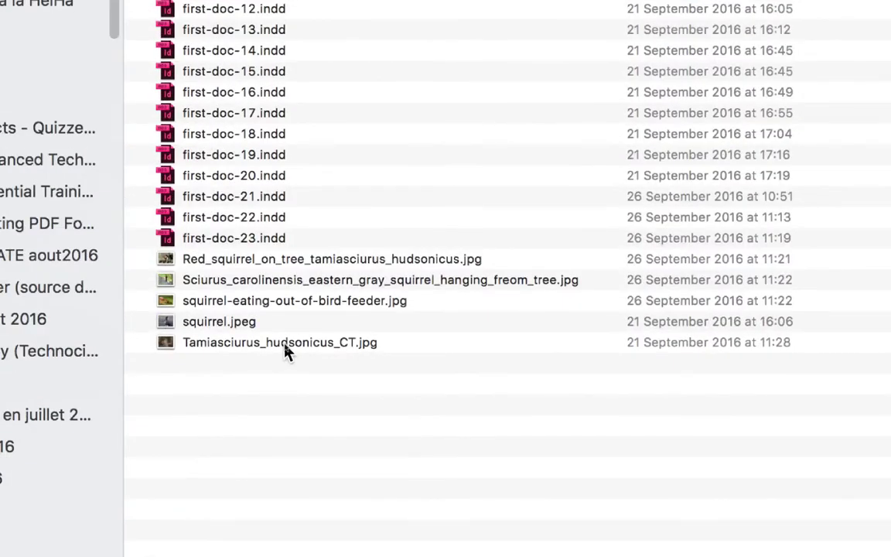
pyautogui.click(284, 343)
pyautogui.click(286, 324)
pyautogui.click(287, 302)
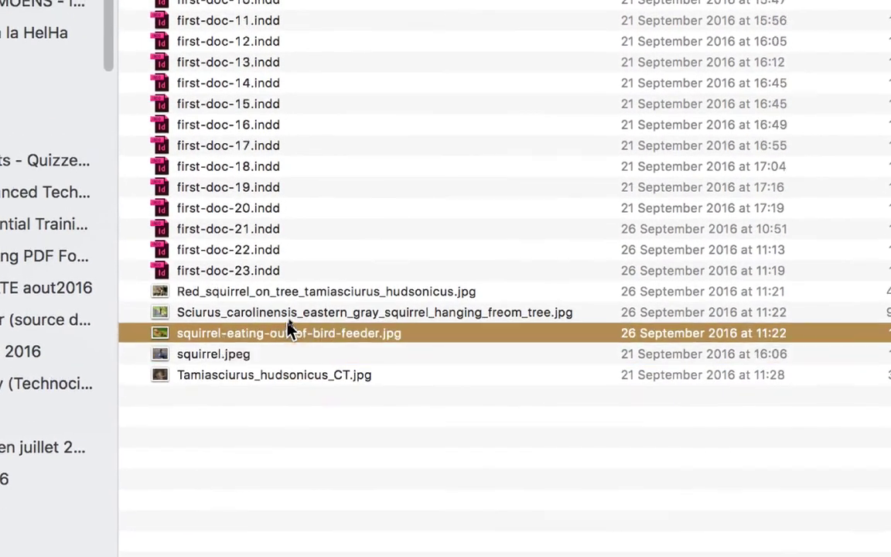
pyautogui.click(288, 282)
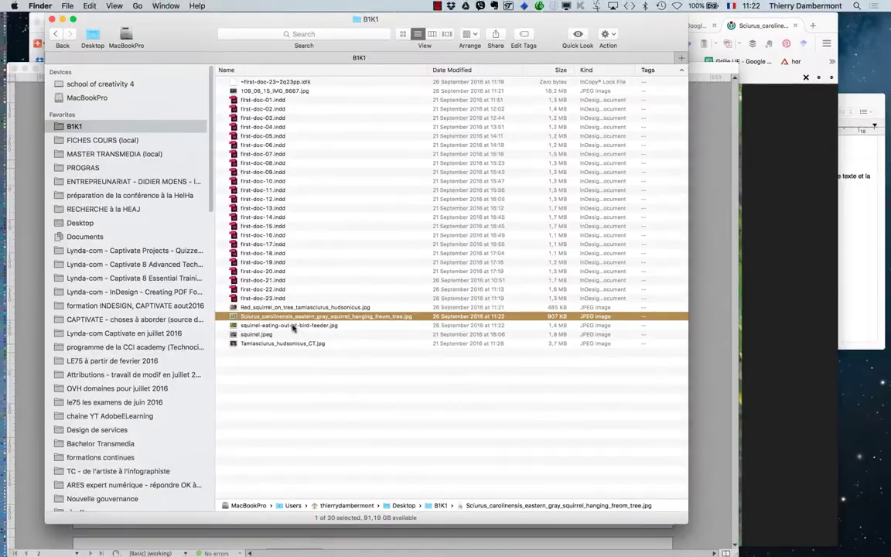
pyautogui.click(335, 452)
pyautogui.press('super+Tab')
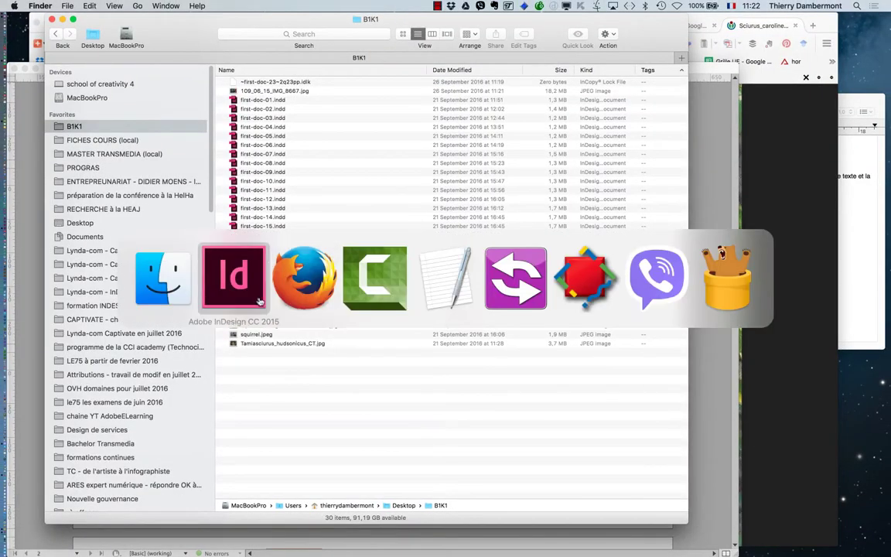
pyautogui.click(233, 277)
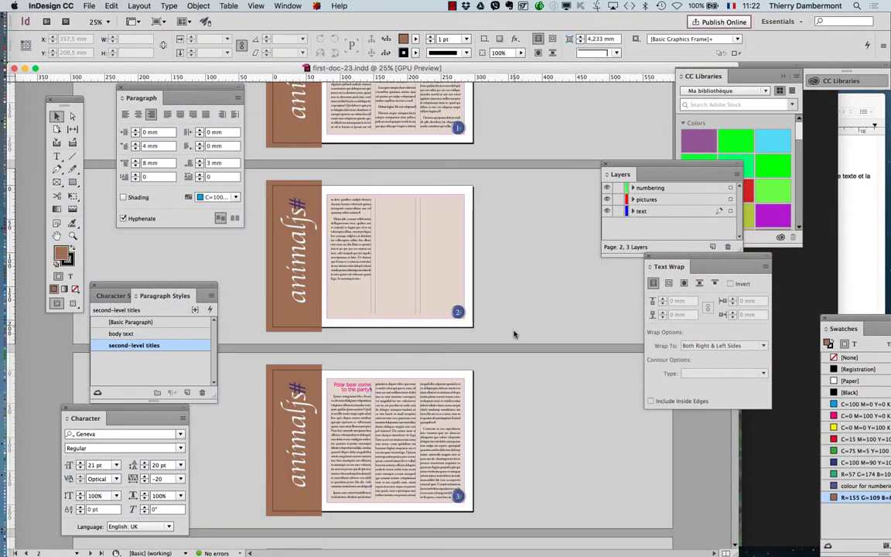
# - Drag the Layers panel up and to the left over the spreads, then return to InDesign
pyautogui.scroll(3, 514, 334)
pyautogui.scroll(1, 489, 239)
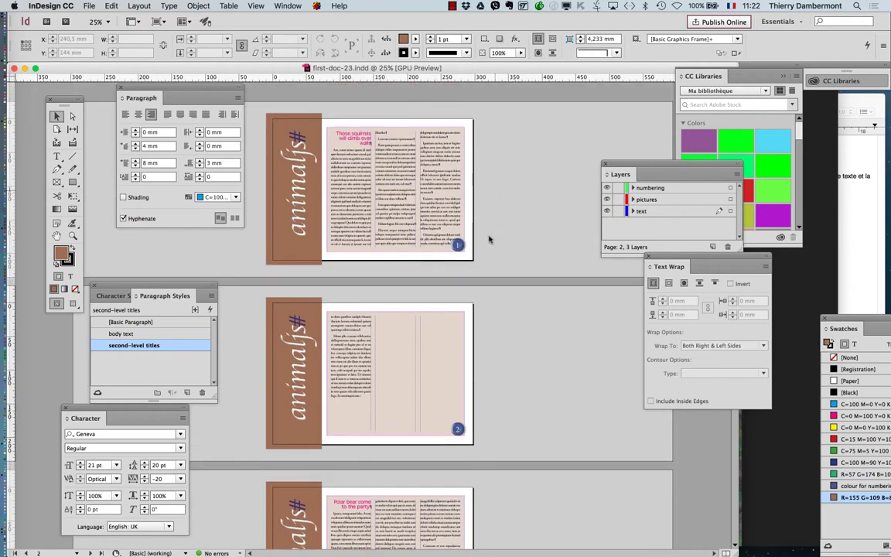
pyautogui.scroll(-3, 495, 362)
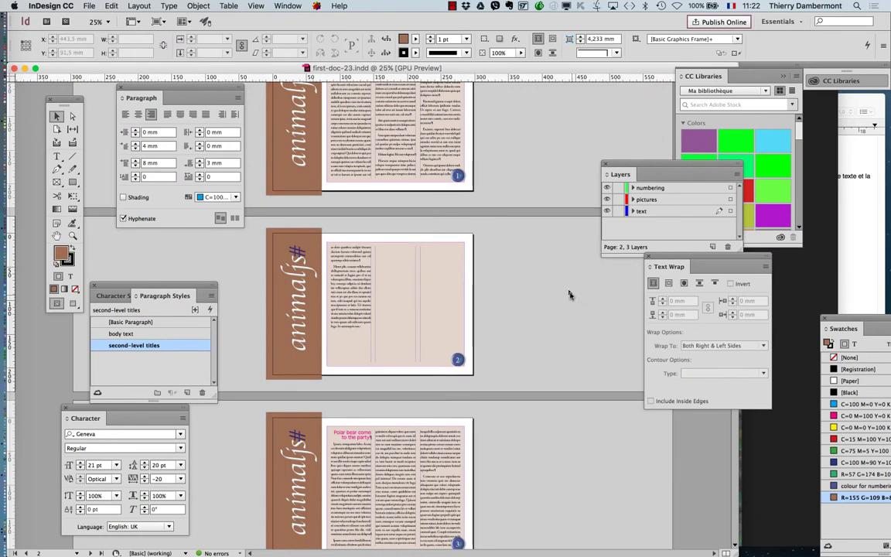
pyautogui.moveTo(635, 174); pyautogui.dragTo(548, 91)
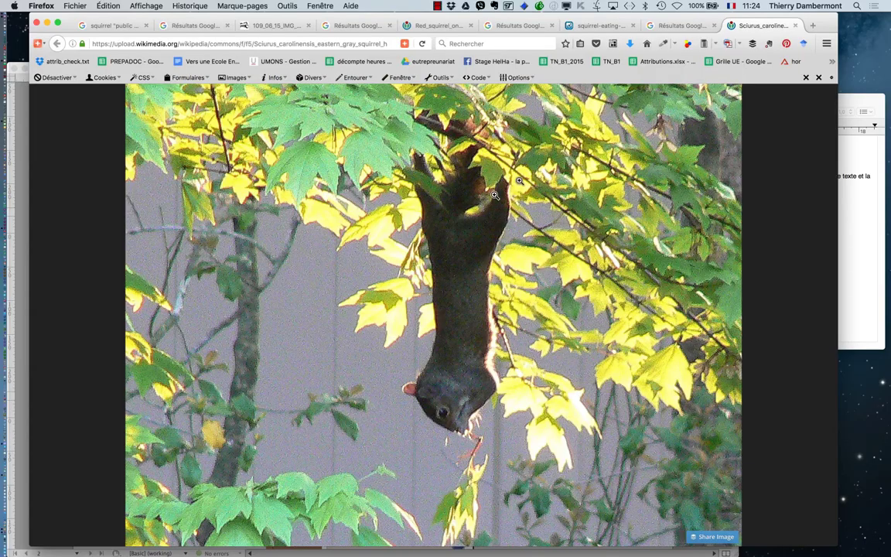
pyautogui.press('super+Tab')
pyautogui.click(301, 283)
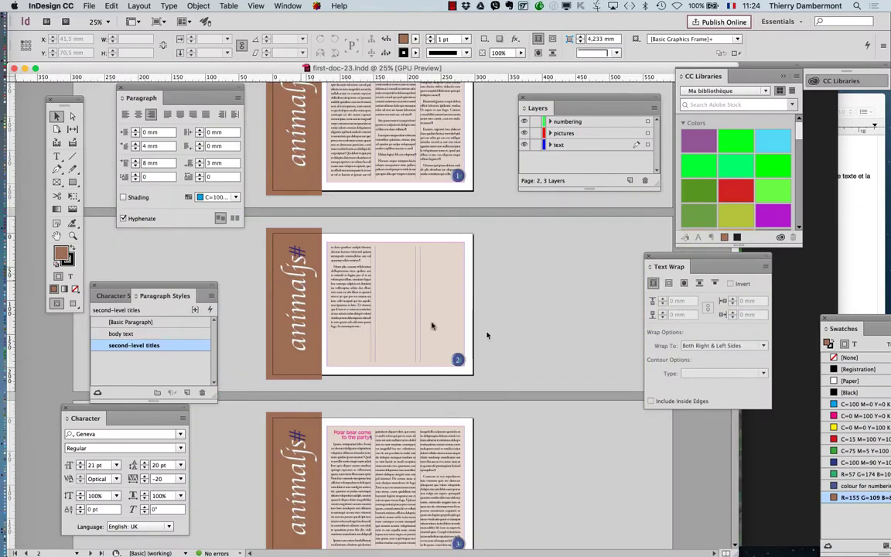
# - Close the Text Wrap and CC Libraries panels and enlarge the Pages panel to list all six pages
pyautogui.click(648, 257)
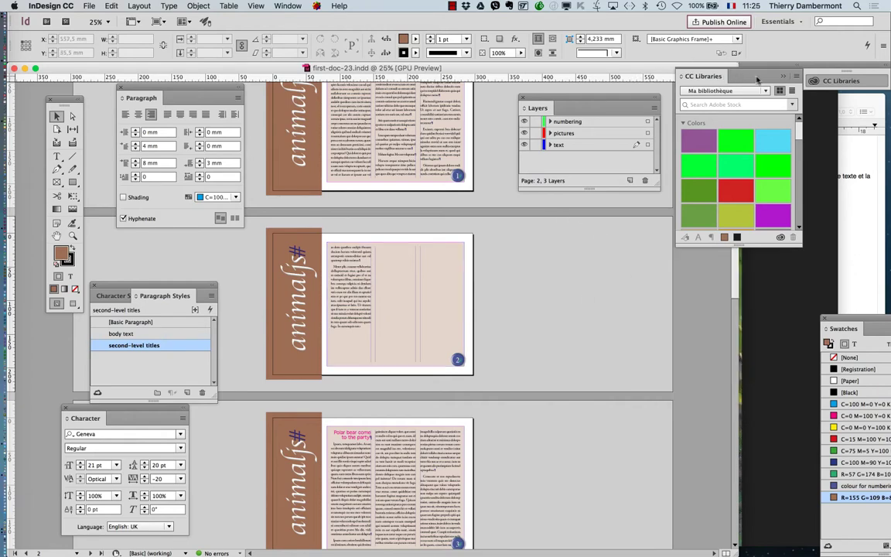
pyautogui.click(783, 77)
pyautogui.click(288, 5)
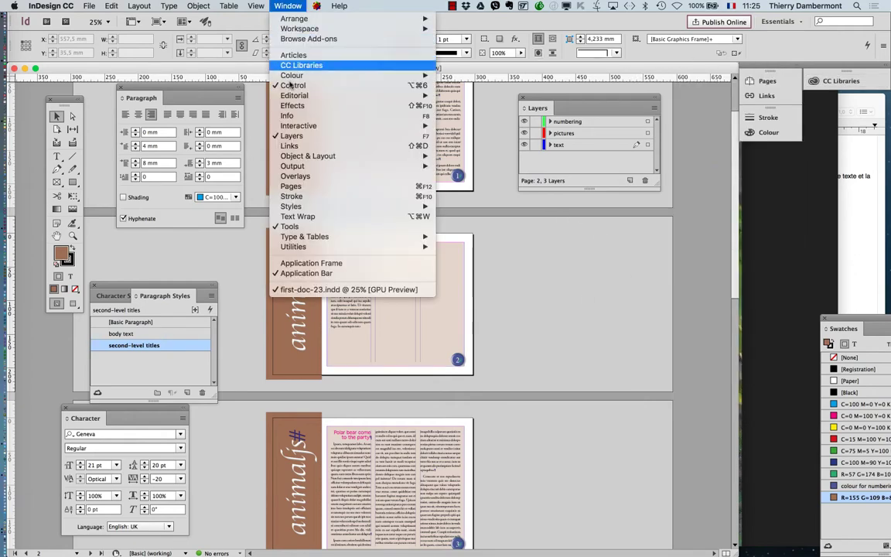
pyautogui.click(292, 186)
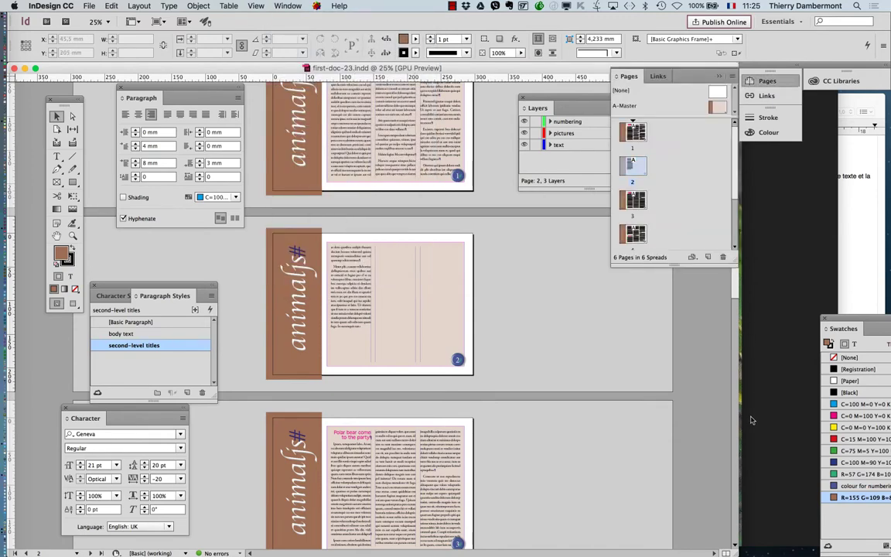
pyautogui.moveTo(673, 268); pyautogui.dragTo(673, 426)
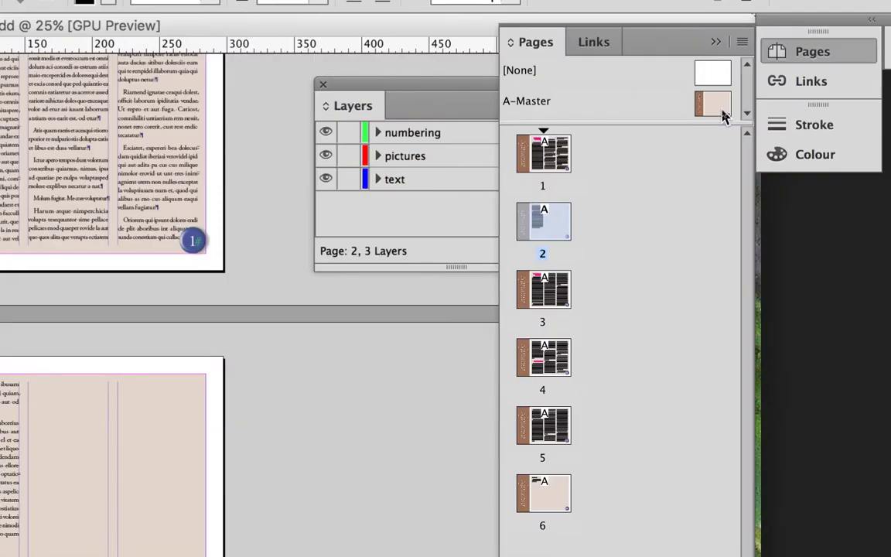
# - Open the A-Master spread for editing and hide the Character panel
pyautogui.doubleClick(721, 113)
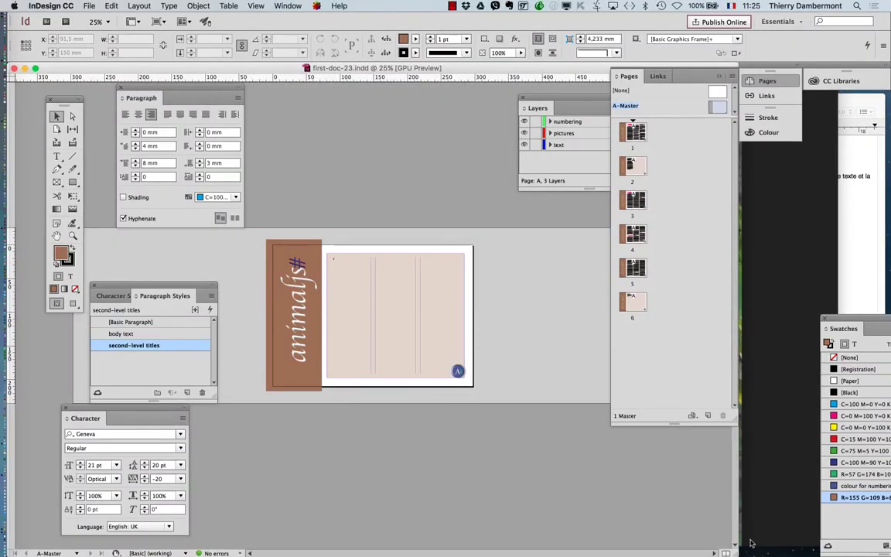
pyautogui.moveTo(750, 543); pyautogui.dragTo(747, 546)
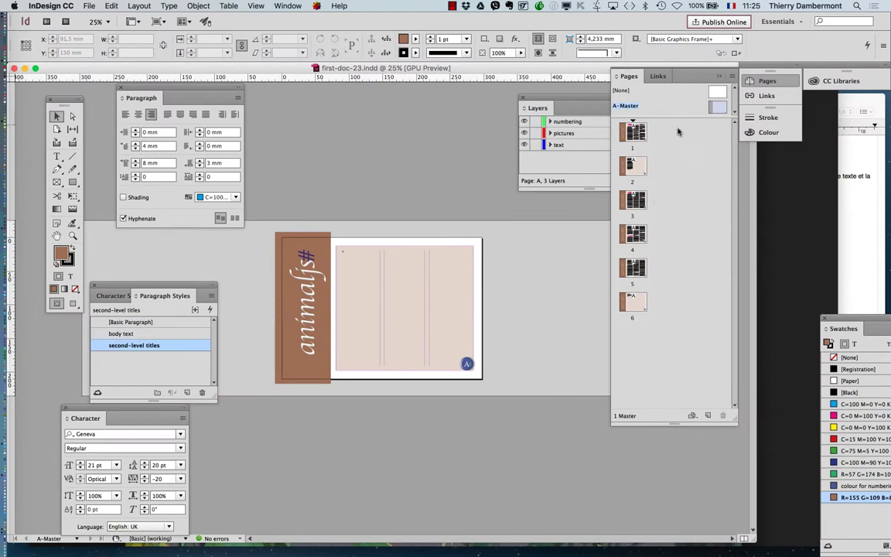
pyautogui.press('super+t')
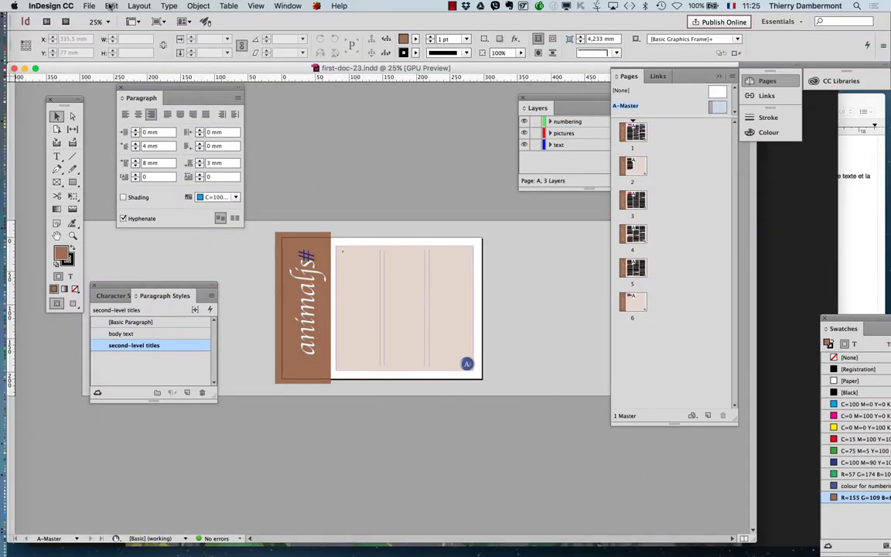
pyautogui.click(139, 7)
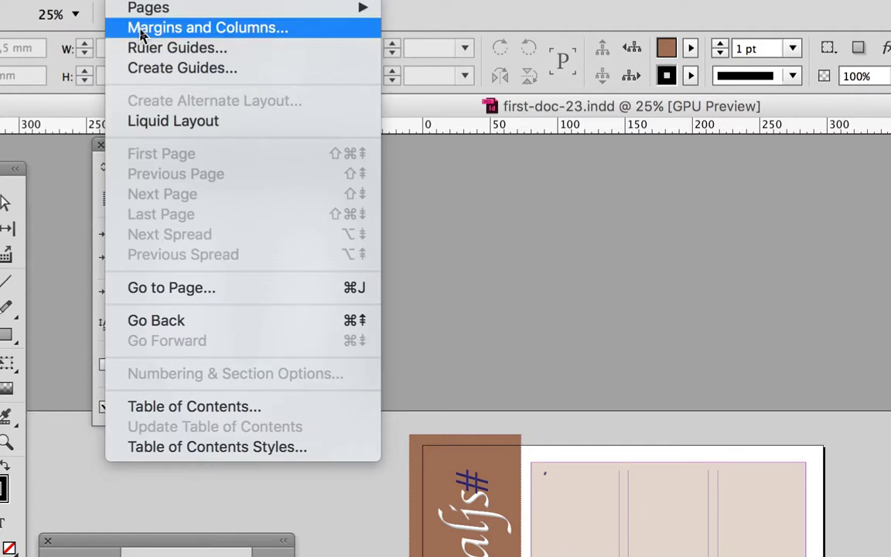
# - Set A-Master to 1 column with layout adjustment, unlinked margins: 40 mm left, 20 mm bottom
pyautogui.click(142, 35)
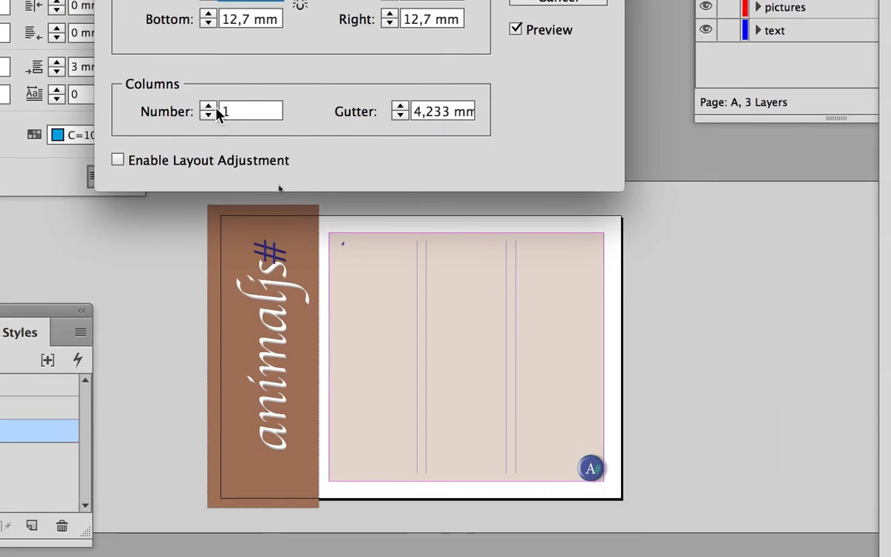
pyautogui.write('1')
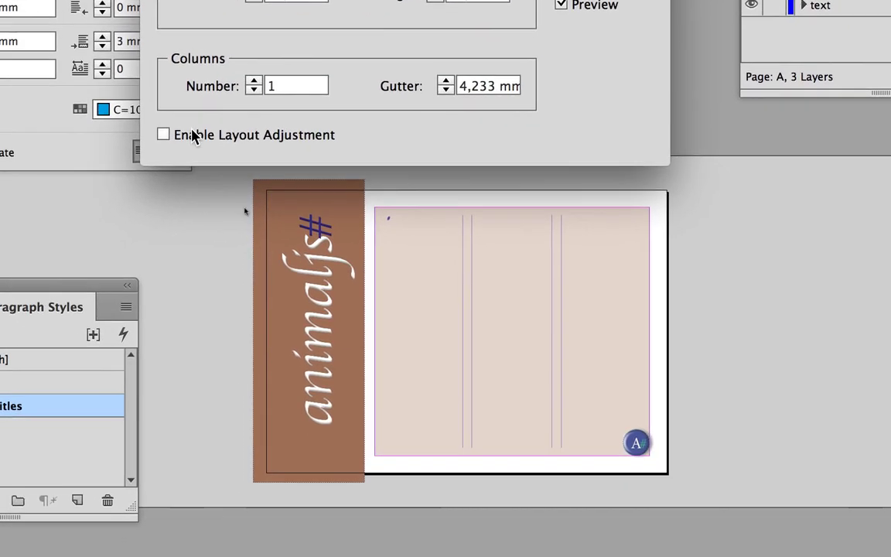
pyautogui.click(141, 165)
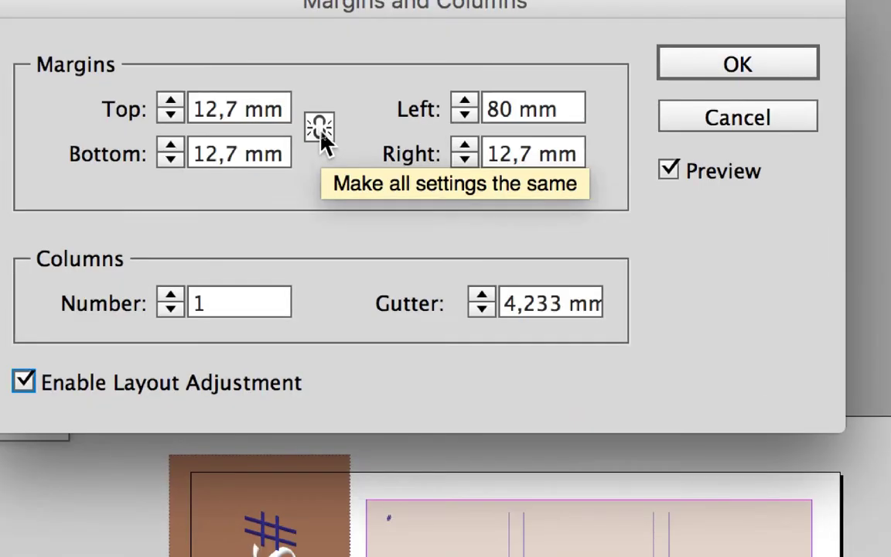
pyautogui.click(322, 133)
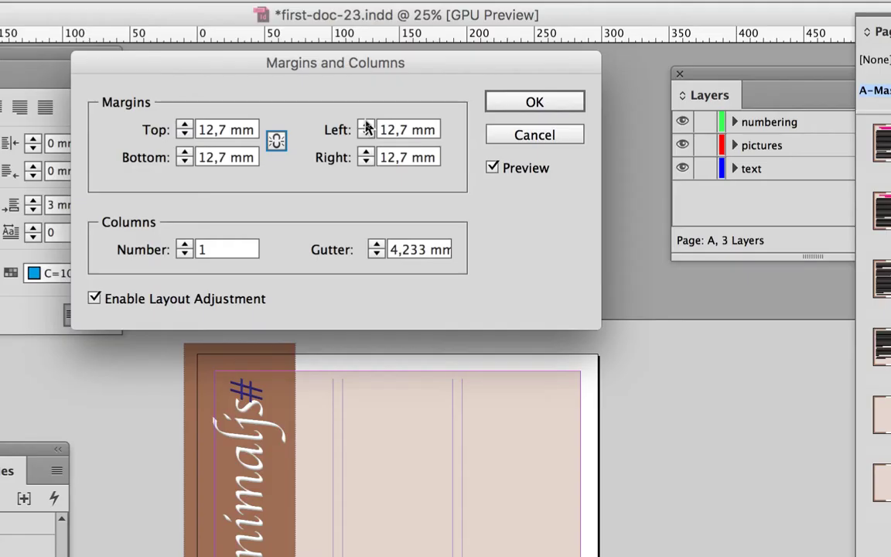
pyautogui.keyDown('shift'); pyautogui.click(365, 126); pyautogui.keyUp('shift')
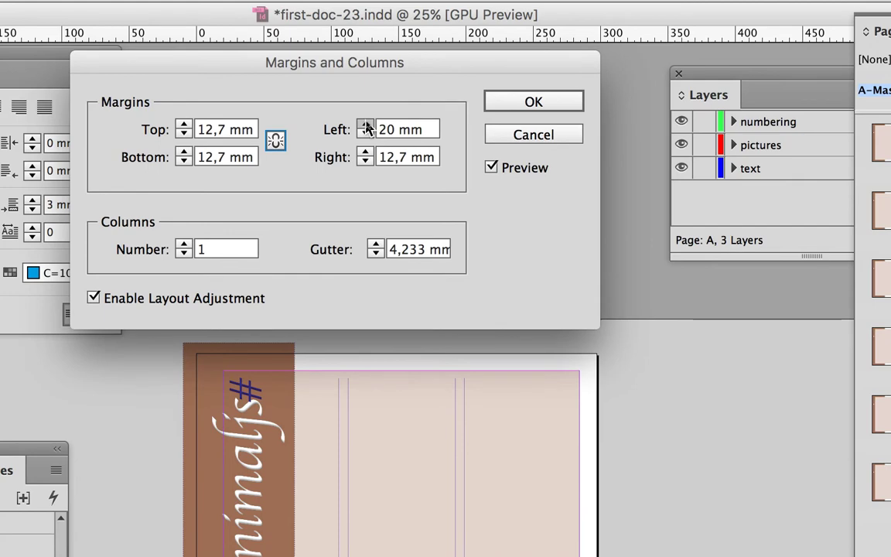
pyautogui.keyDown('shift'); pyautogui.click(366, 126); pyautogui.keyUp('shift')
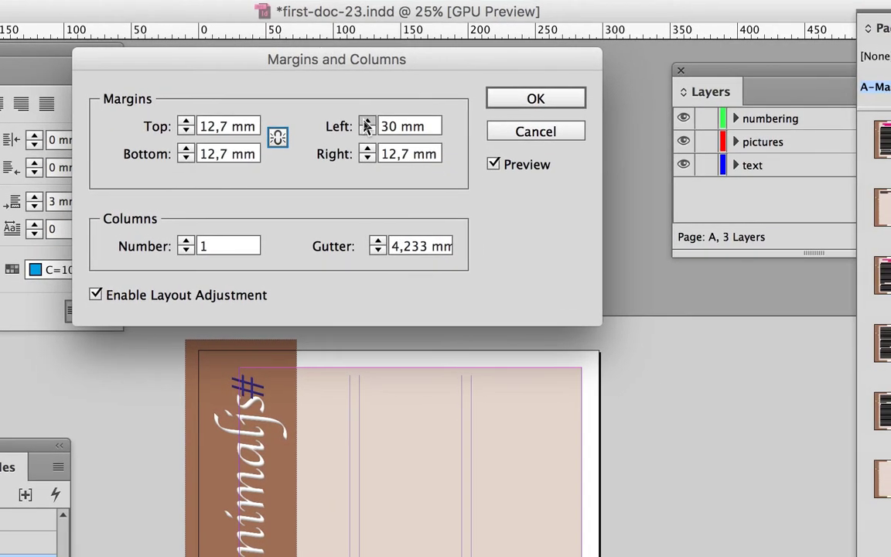
pyautogui.keyDown('shift'); pyautogui.click(387, 94); pyautogui.keyUp('shift')
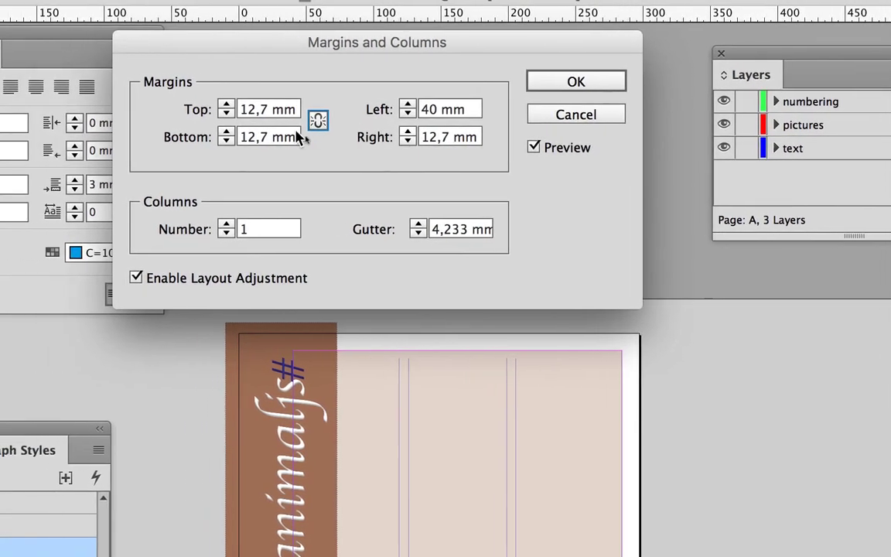
pyautogui.click(317, 136)
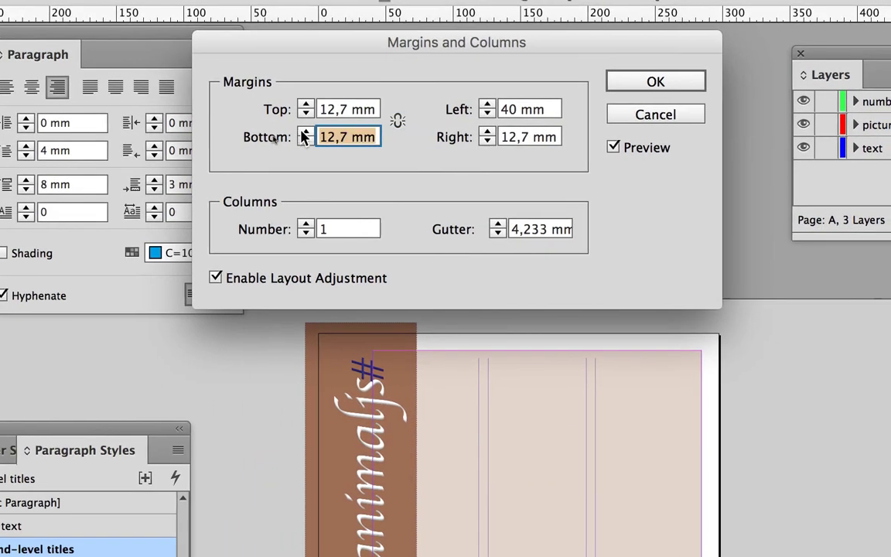
pyautogui.write('20 mm')
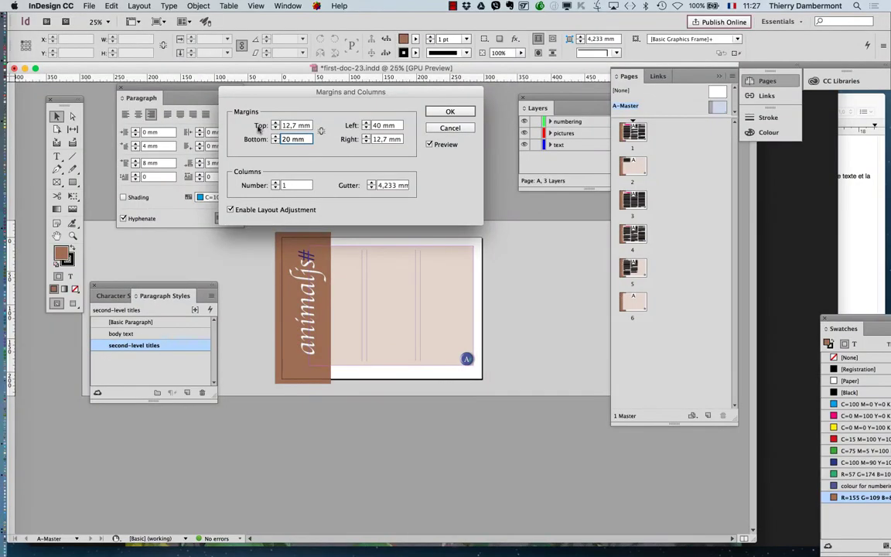
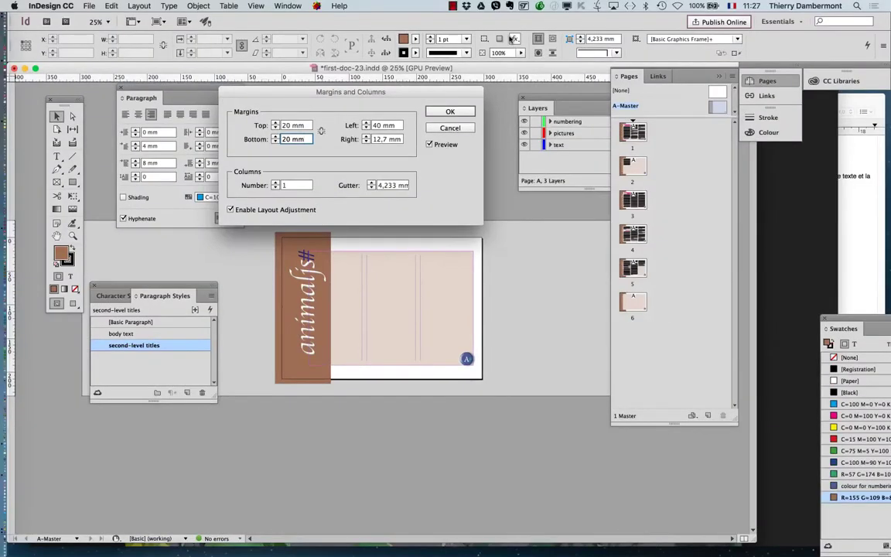
# - Apply the new master margins, reapply A-Master to page 1, and check page 4
pyautogui.click(450, 112)
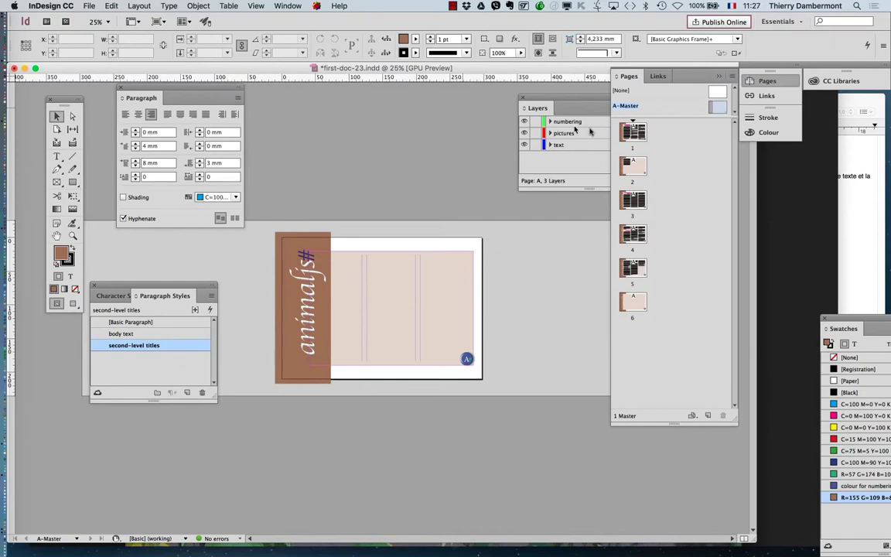
pyautogui.moveTo(641, 136); pyautogui.dragTo(640, 136)
pyautogui.doubleClick(641, 136)
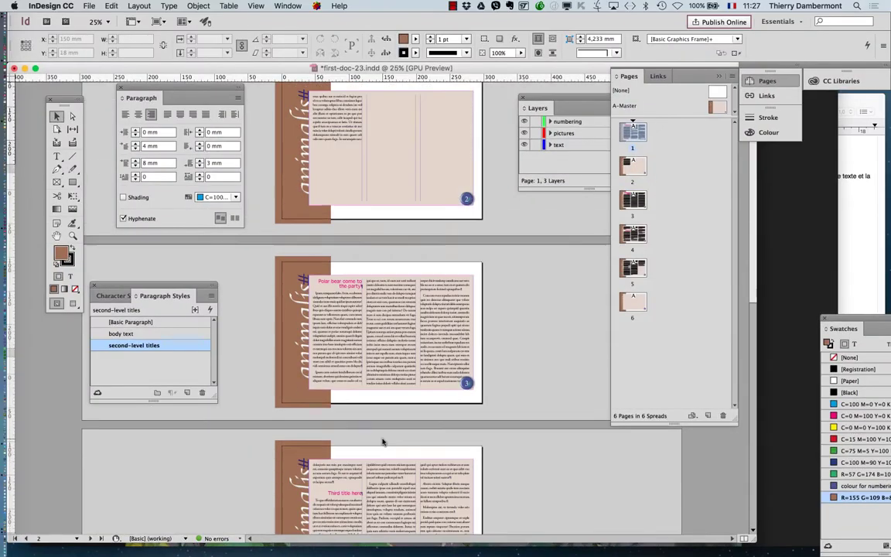
pyautogui.scroll(-5, 382, 441)
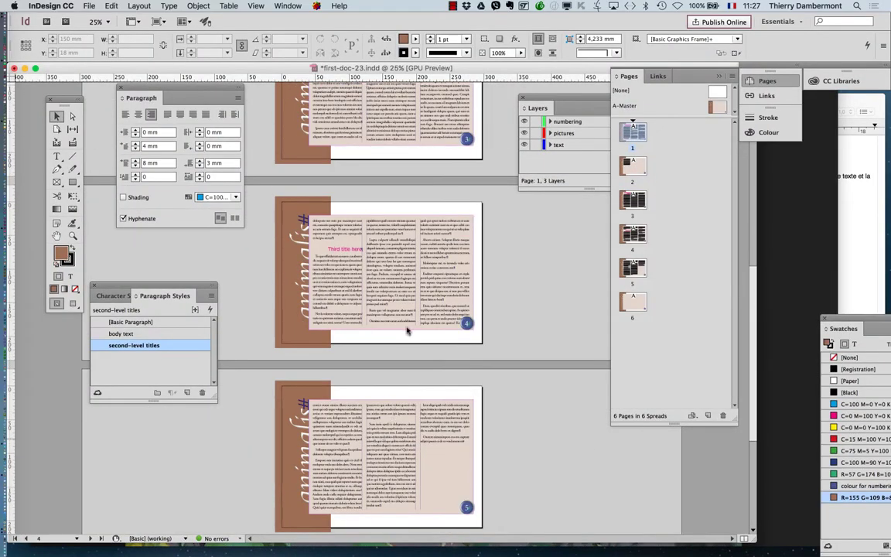
pyautogui.press('super+equal')
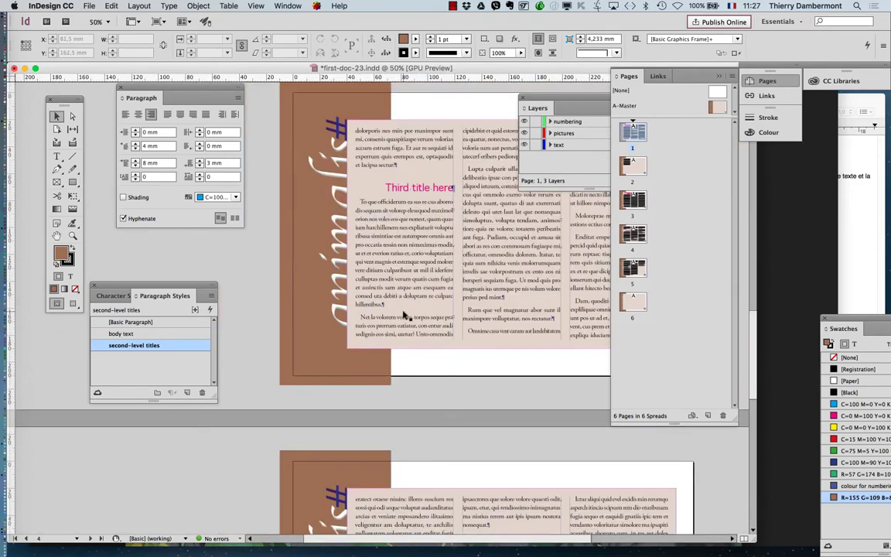
pyautogui.press('super+minus')
# - Save the document under the new name first-doc-24.indd
pyautogui.click(89, 6)
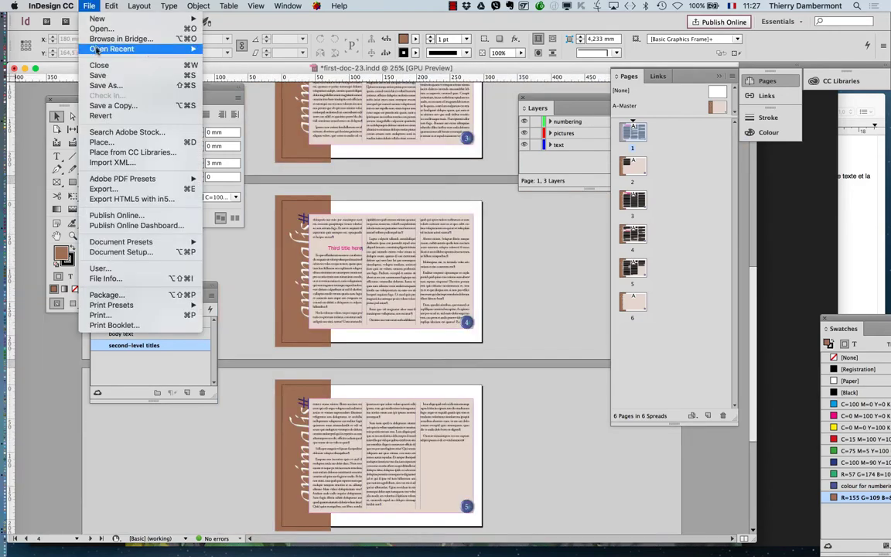
pyautogui.click(93, 80)
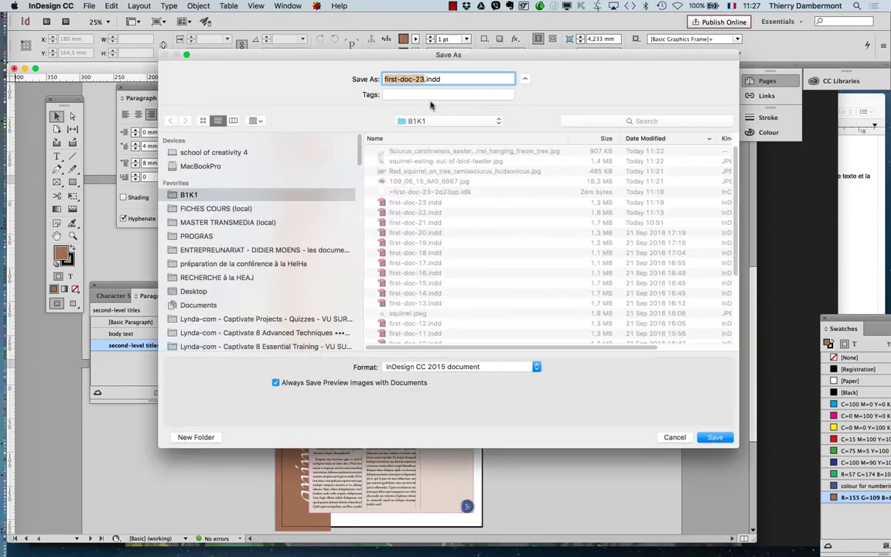
pyautogui.click(425, 80)
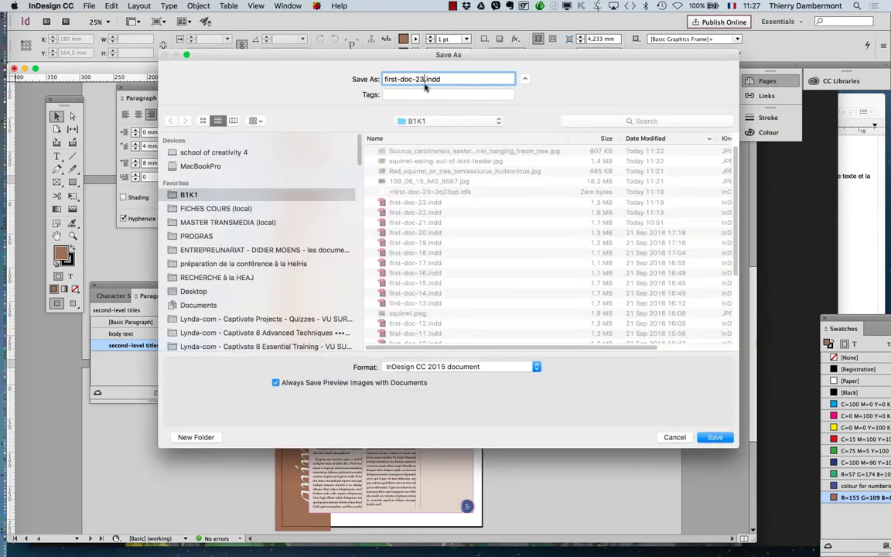
pyautogui.press('BackSpace')
pyautogui.write('4')
pyautogui.press('Return')
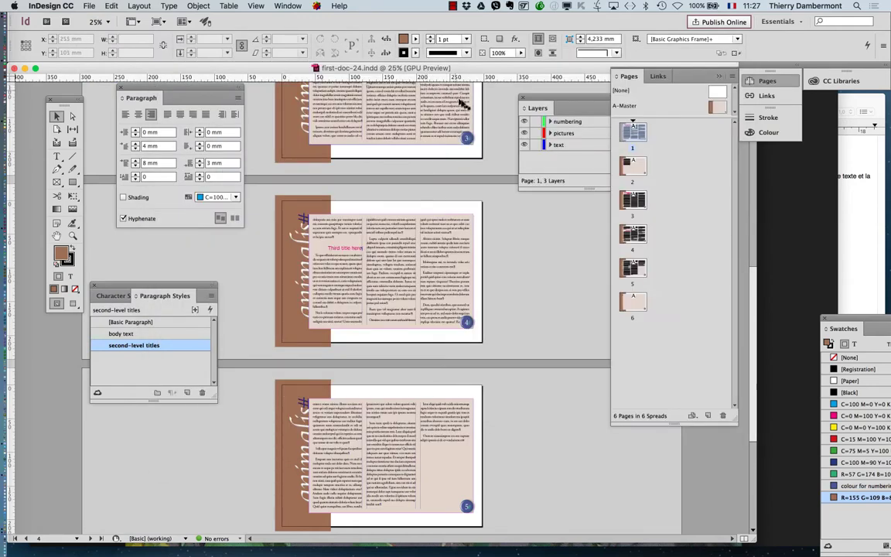
# - Apply A-Master to page 2, then narrow the brown vertical 'animalis' title frame on the master
pyautogui.moveTo(662, 163); pyautogui.dragTo(657, 164)
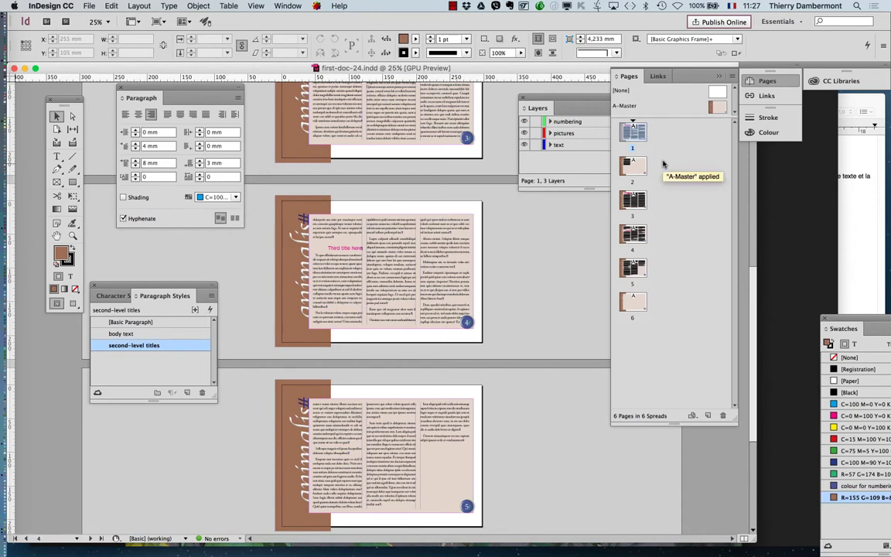
pyautogui.doubleClick(718, 110)
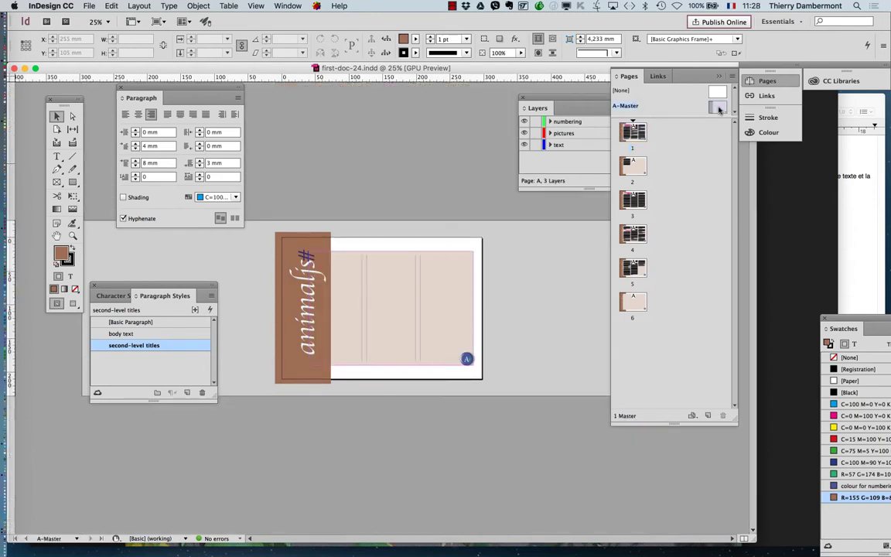
pyautogui.click(311, 247)
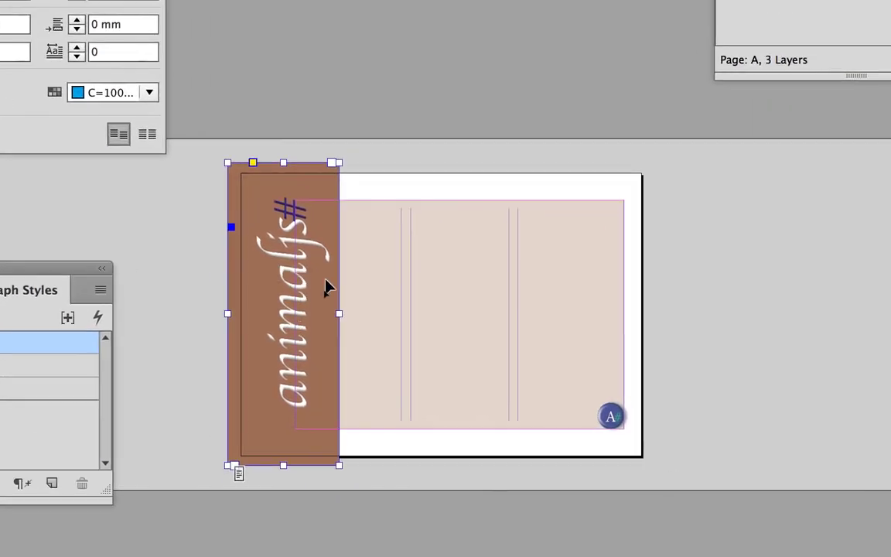
pyautogui.moveTo(331, 292); pyautogui.dragTo(302, 292)
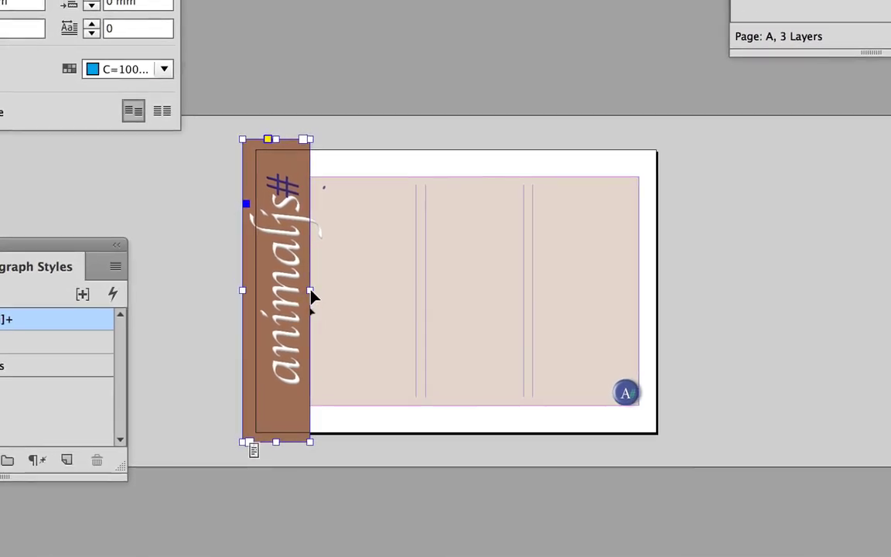
pyautogui.moveTo(307, 283)
pyautogui.mouseDown()
pyautogui.moveTo(284, 283)
pyautogui.moveTo(312, 293)
pyautogui.mouseUp()
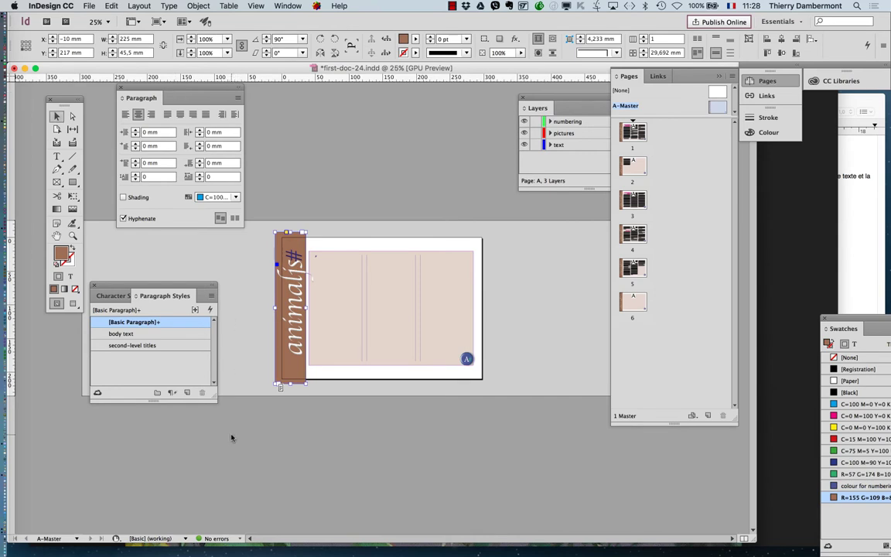
pyautogui.moveTo(203, 90); pyautogui.dragTo(191, 415)
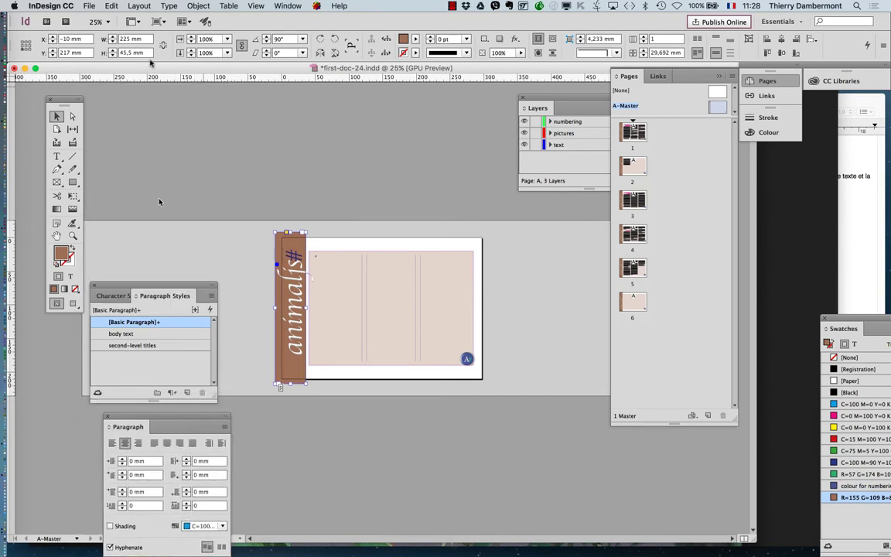
# - Using the Character panel, reduce the rotated 'animalis#' title from 120 pt to 90 pt
pyautogui.click(168, 6)
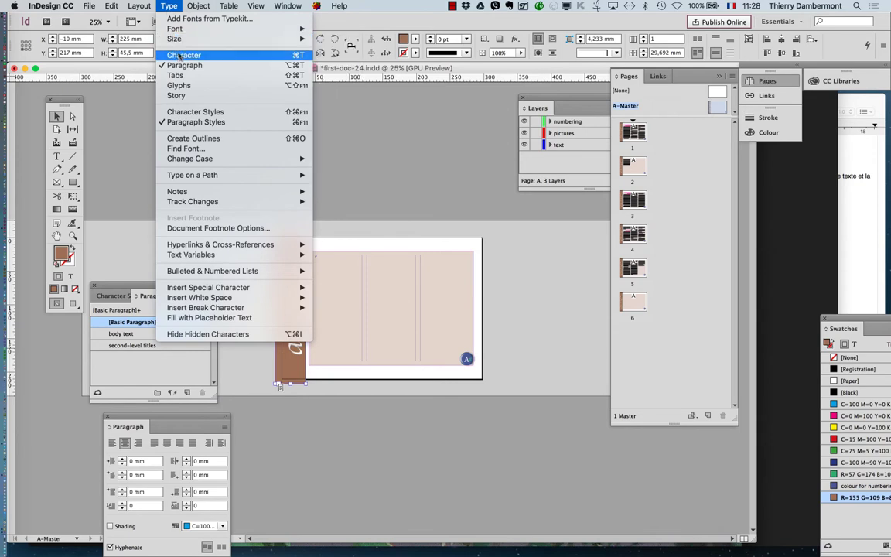
pyautogui.click(184, 55)
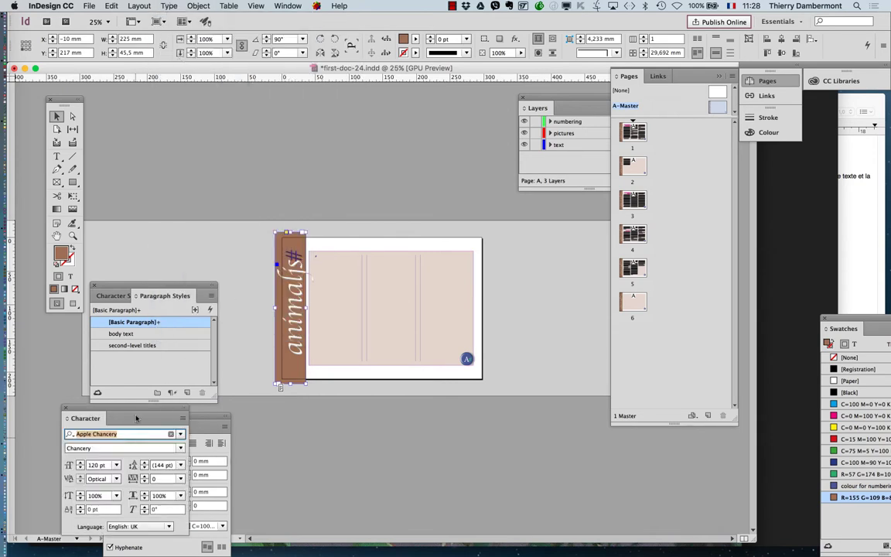
pyautogui.moveTo(134, 411); pyautogui.dragTo(189, 160)
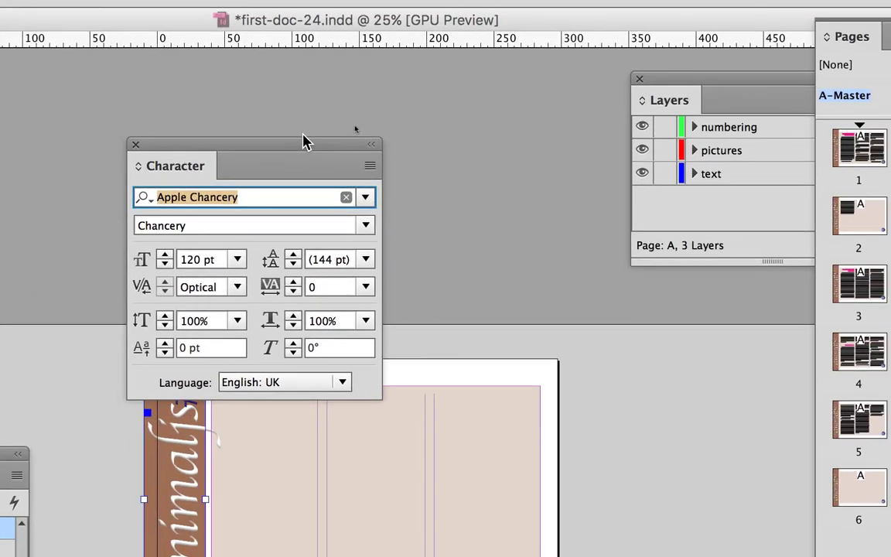
pyautogui.moveTo(303, 140); pyautogui.dragTo(402, 116)
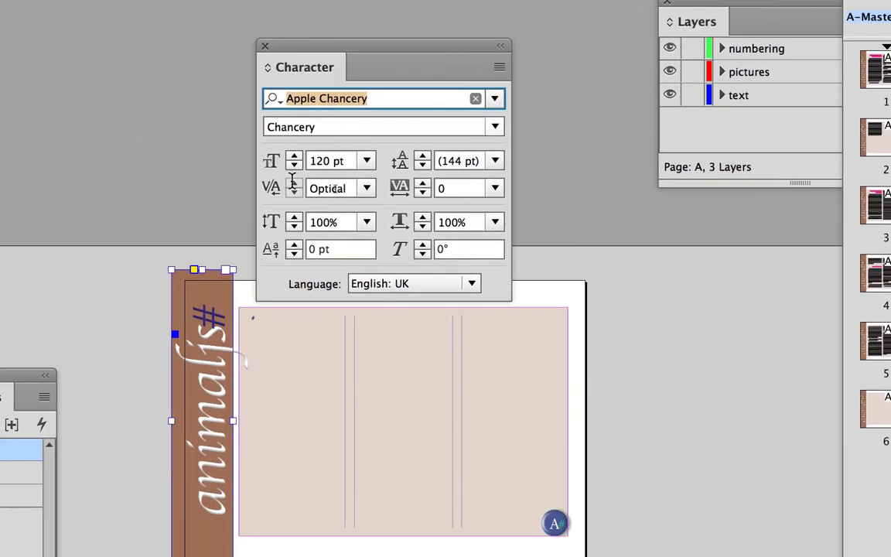
pyautogui.click(295, 165)
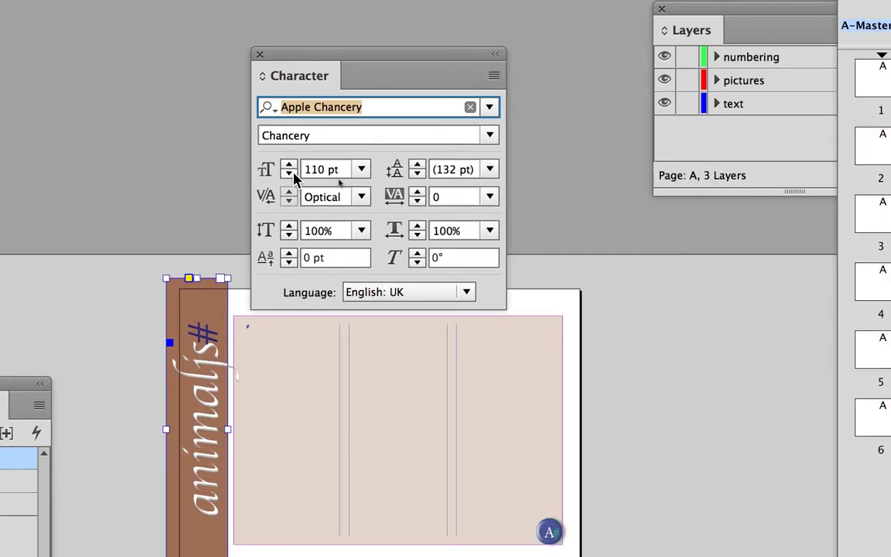
pyautogui.click(293, 175)
pyautogui.click(293, 175)
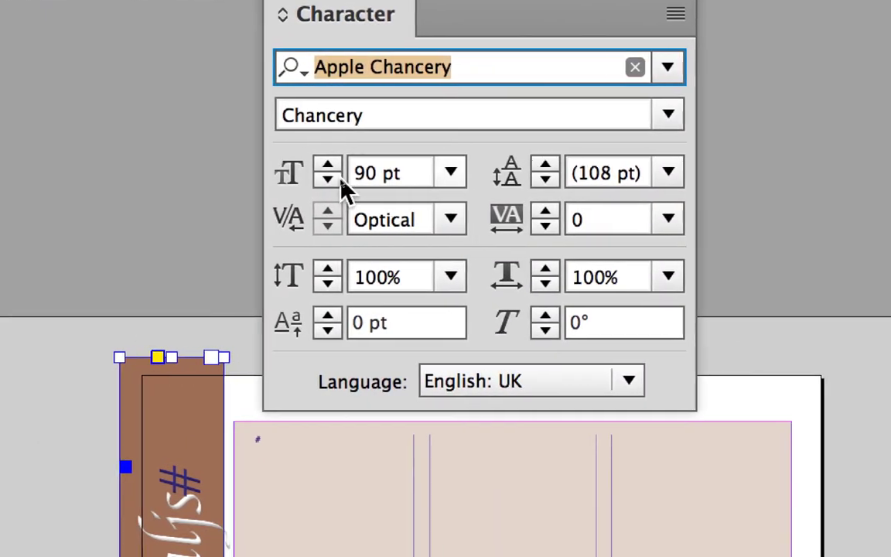
pyautogui.keyDown('shift'); pyautogui.click(337, 181); pyautogui.keyUp('shift')
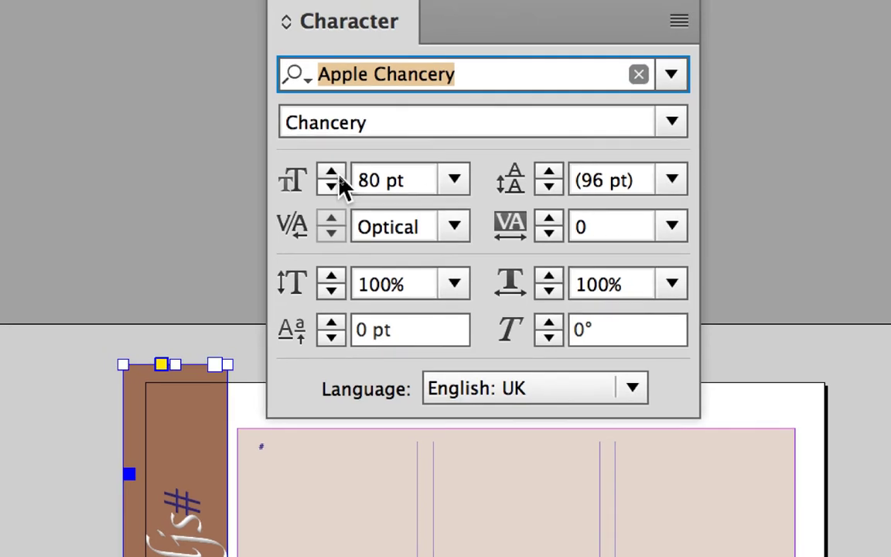
pyautogui.keyDown('shift'); pyautogui.click(339, 176); pyautogui.keyUp('shift')
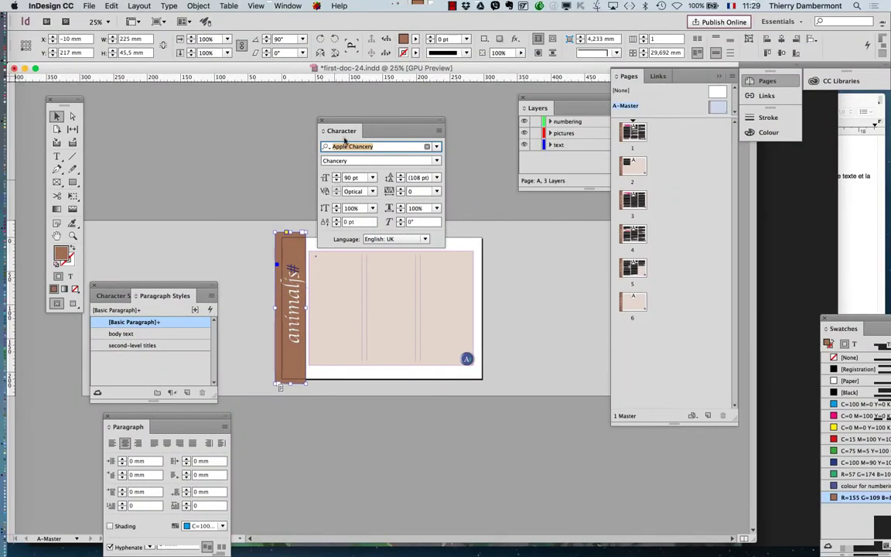
pyautogui.moveTo(175, 124); pyautogui.dragTo(171, 111)
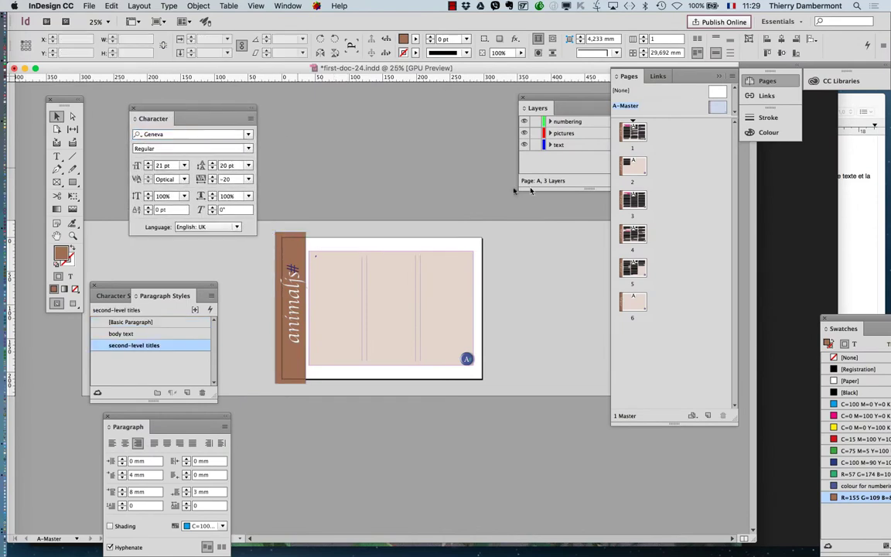
# - Preview pages 2–4 without guides and frame edges, then open the A-Master for editing
pyautogui.doubleClick(633, 165)
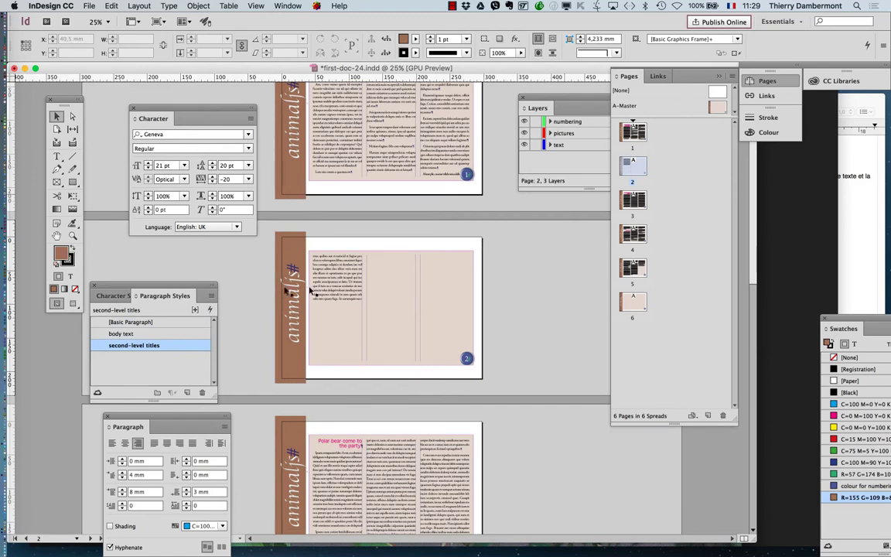
pyautogui.click(73, 303)
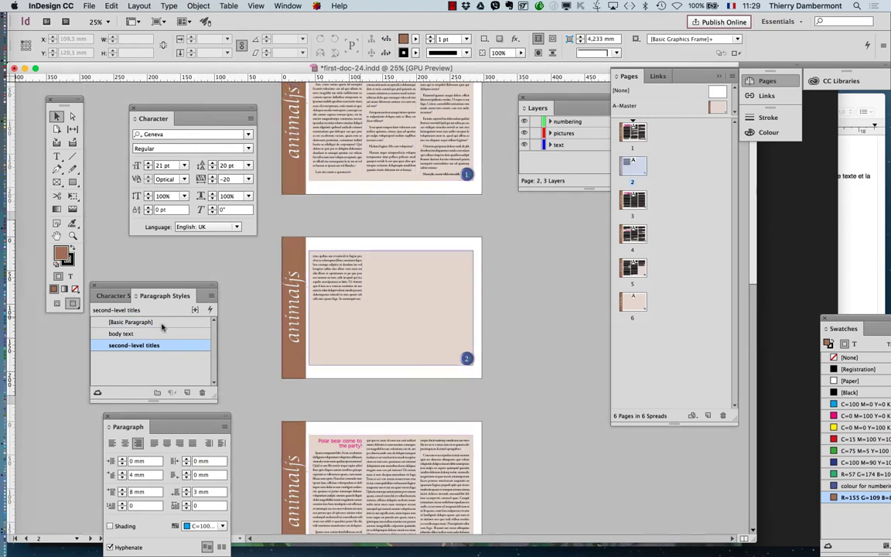
pyautogui.doubleClick(633, 233)
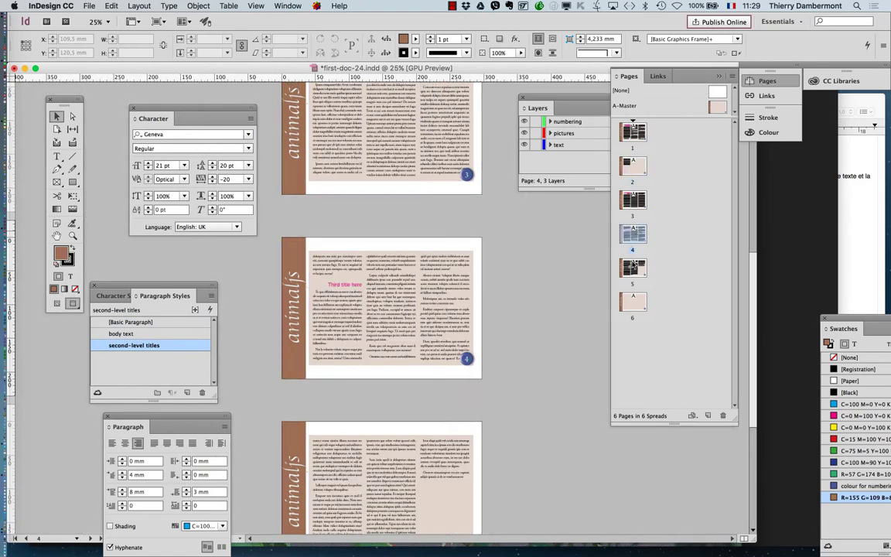
pyautogui.click(632, 268)
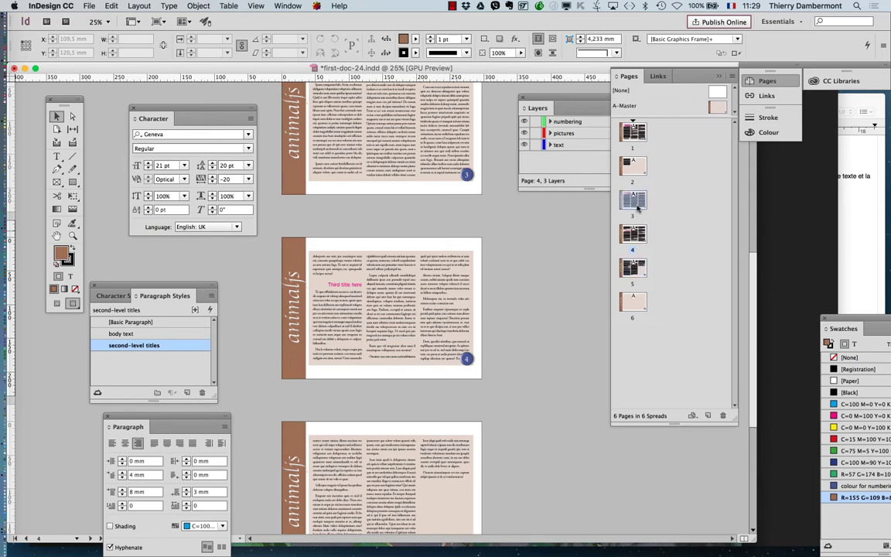
pyautogui.doubleClick(634, 201)
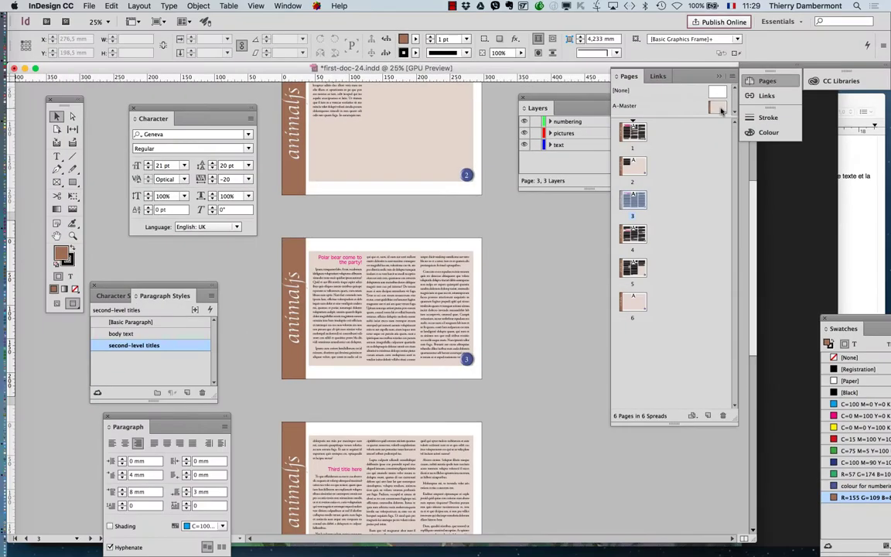
pyautogui.doubleClick(632, 123)
pyautogui.click(719, 108)
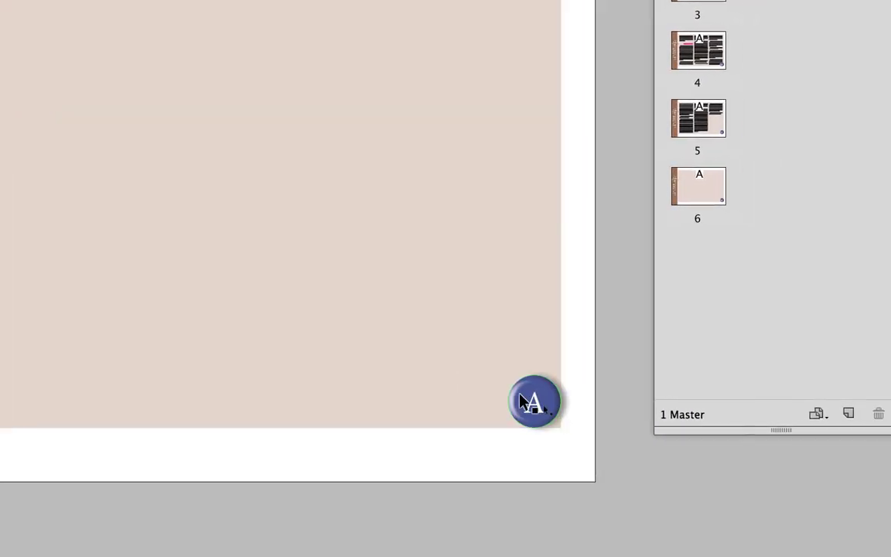
# - Shrink the blue page-number circle in the master's bottom-right corner with Free Transform
pyautogui.click(569, 413)
pyautogui.moveTo(521, 416)
pyautogui.mouseDown()
pyautogui.moveTo(523, 447)
pyautogui.moveTo(522, 416)
pyautogui.mouseUp()
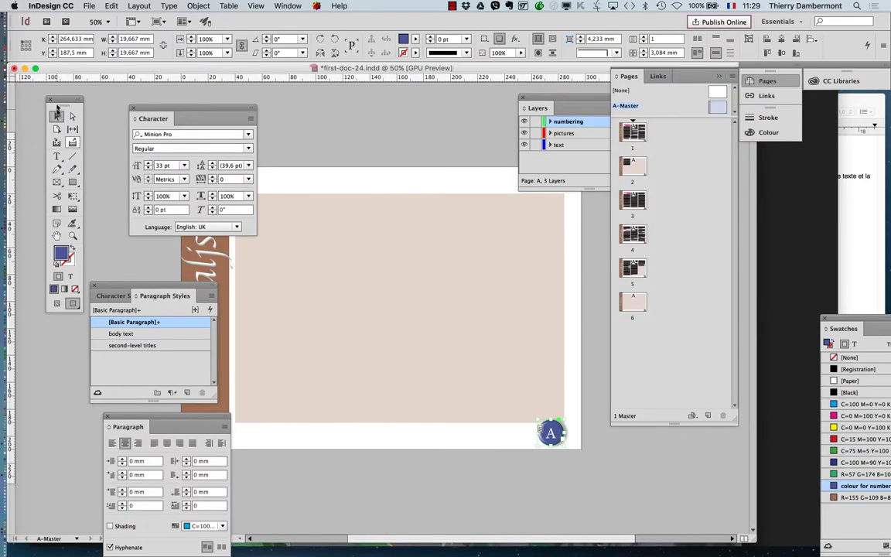
pyautogui.moveTo(82, 100); pyautogui.dragTo(482, 286)
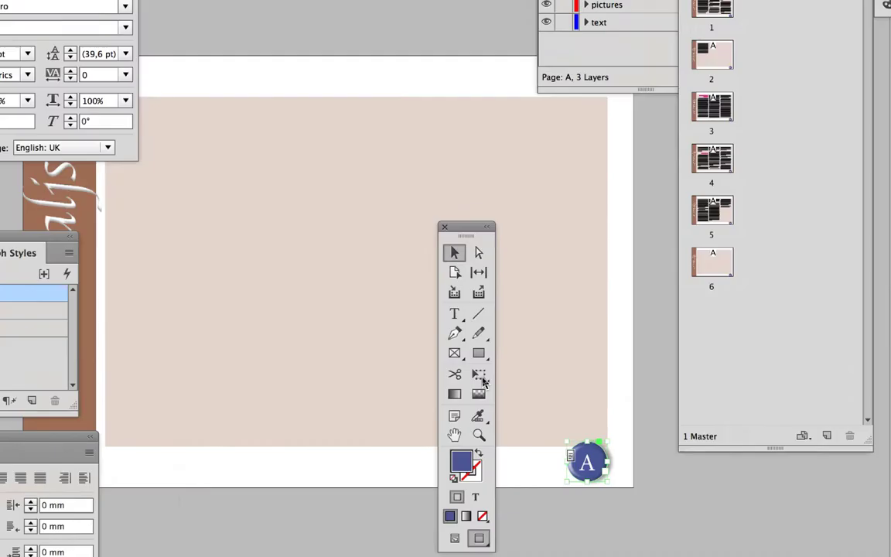
pyautogui.click(481, 377)
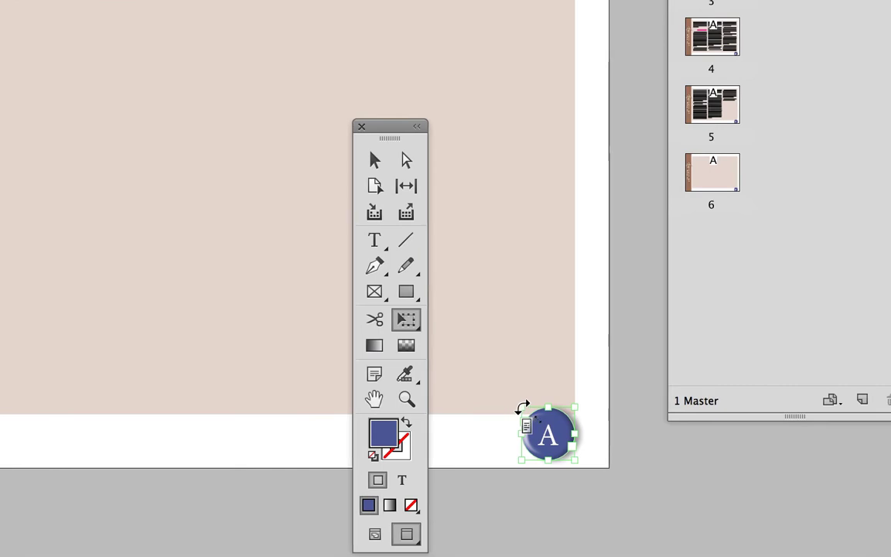
pyautogui.moveTo(524, 408); pyautogui.dragTo(535, 416)
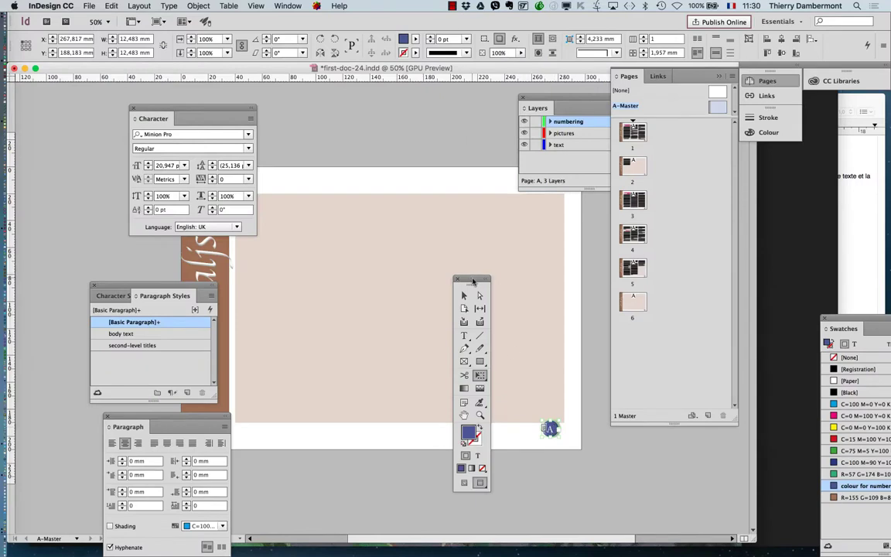
pyautogui.moveTo(473, 282); pyautogui.dragTo(44, 170)
# - Check the smaller page numbers on pages 1 through 5, then zoom out
pyautogui.doubleClick(637, 170)
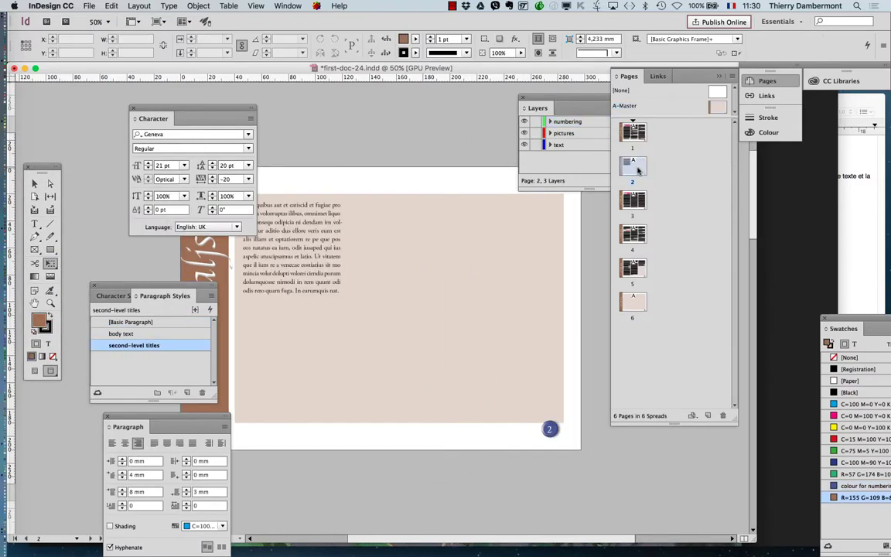
pyautogui.doubleClick(637, 137)
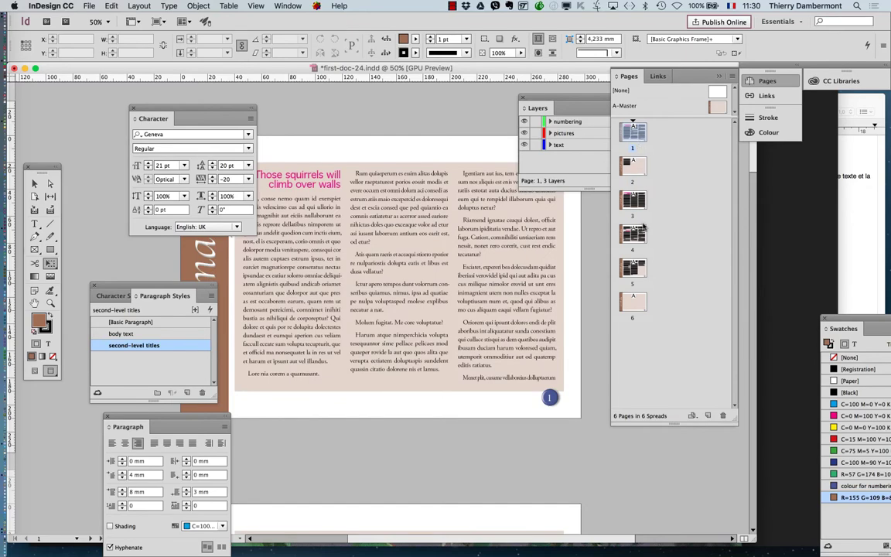
pyautogui.doubleClick(638, 201)
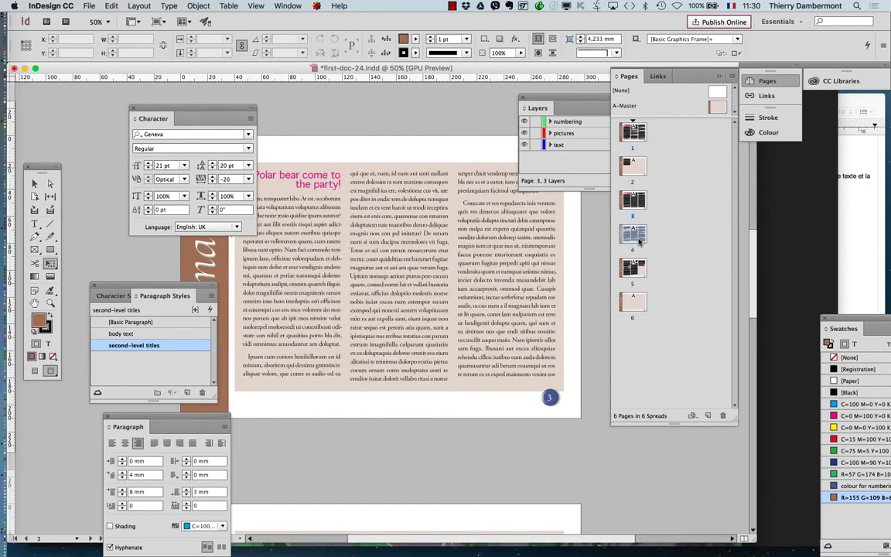
pyautogui.doubleClick(633, 234)
pyautogui.doubleClick(635, 267)
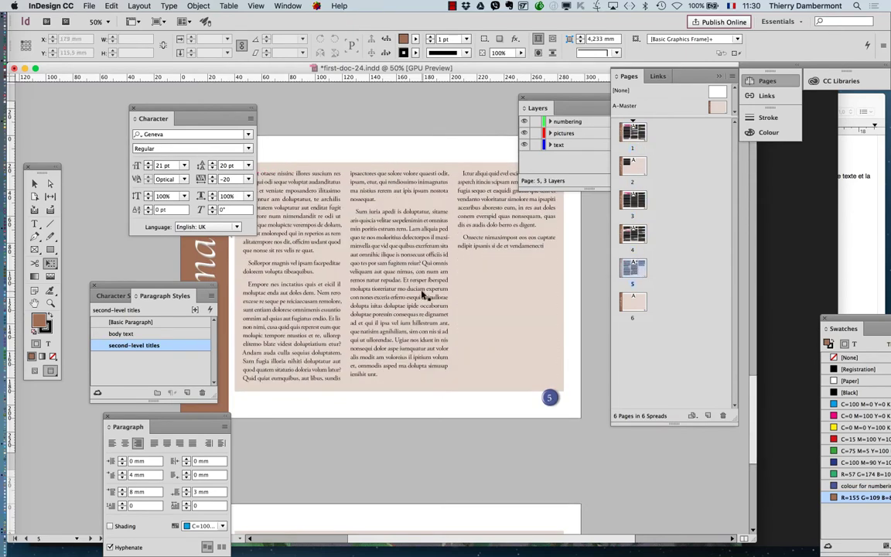
pyautogui.press('super+minus')
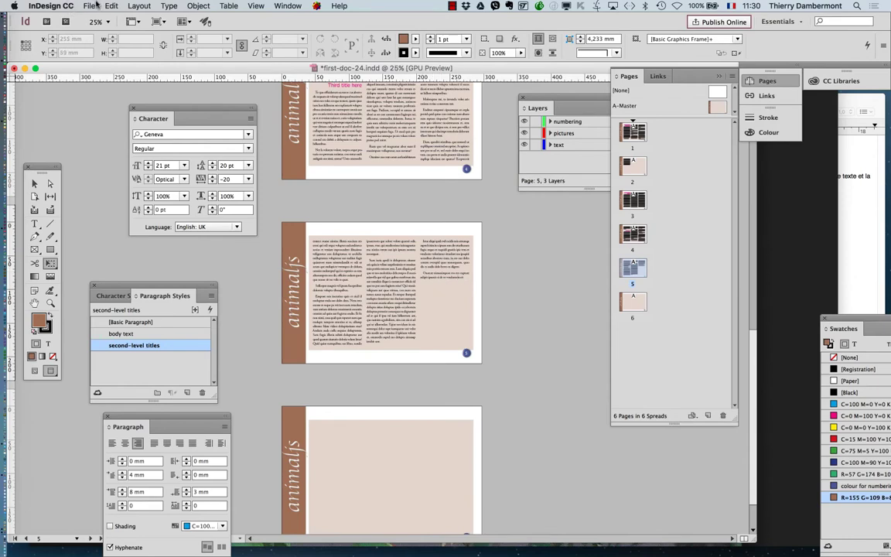
# - Save the document under the new name first-doc-25.indd
pyautogui.click(89, 5)
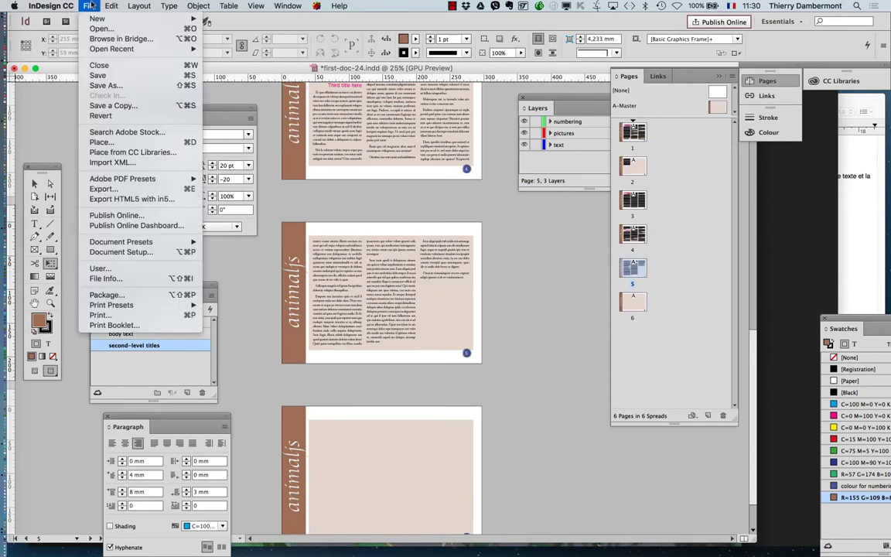
pyautogui.click(124, 86)
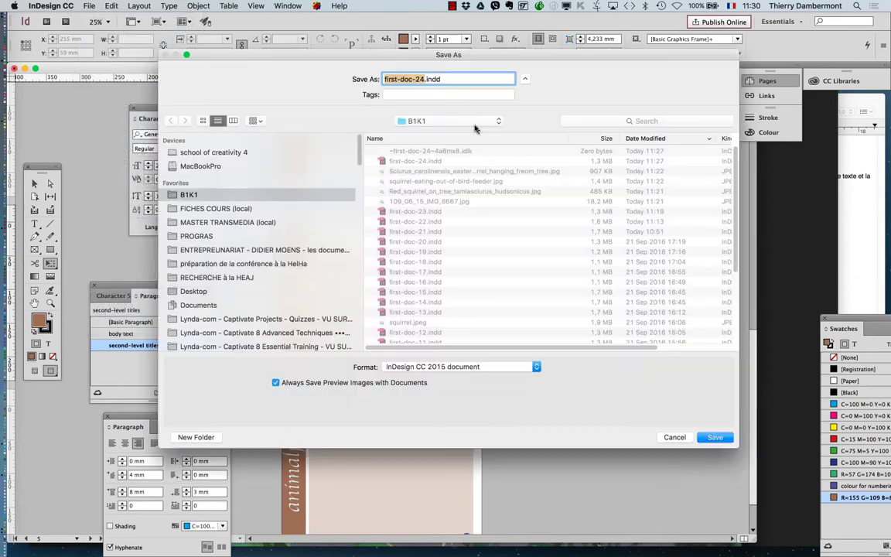
pyautogui.click(423, 79)
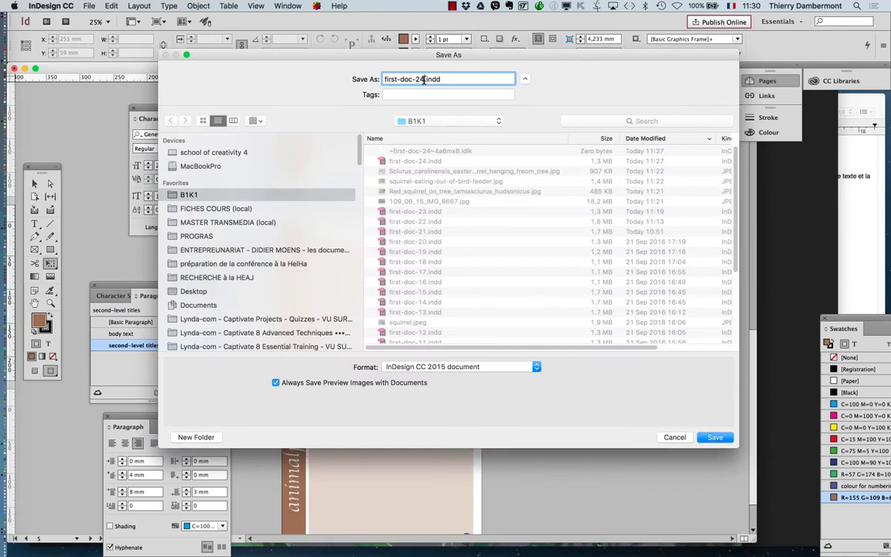
pyautogui.press('Return')
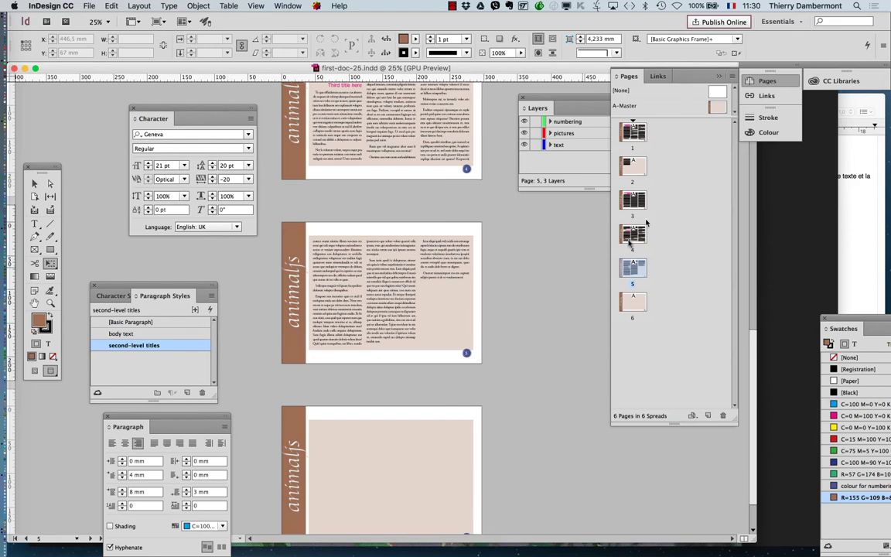
# - Review the A-Master's margins unchanged, switch to Normal view with guides, and return to page 1
pyautogui.doubleClick(719, 108)
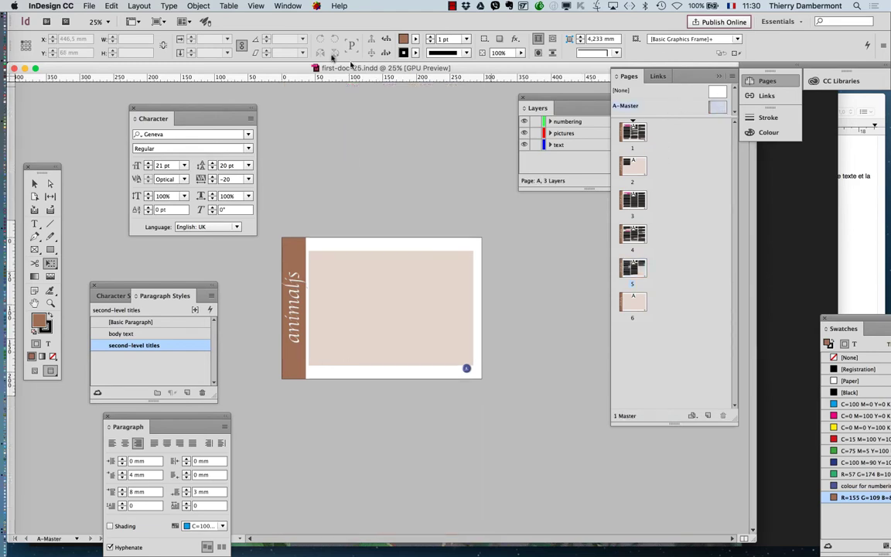
pyautogui.click(139, 6)
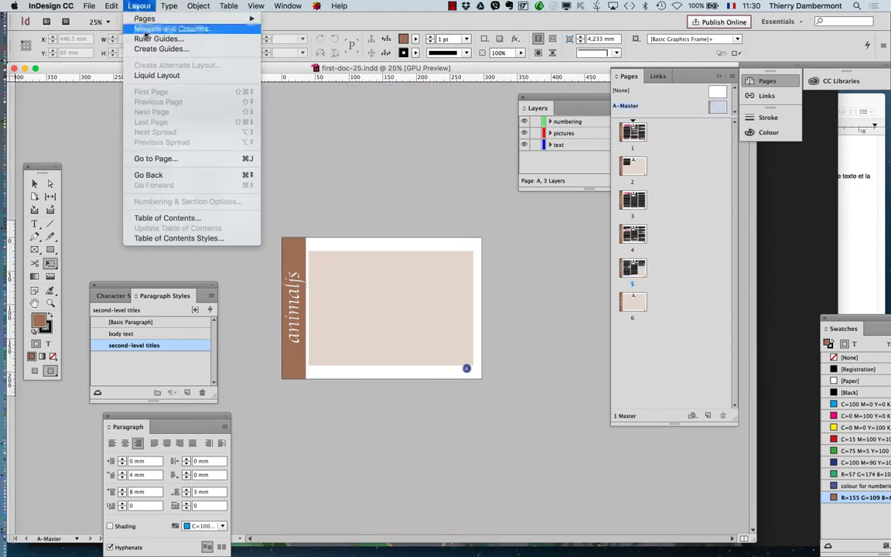
pyautogui.click(133, 29)
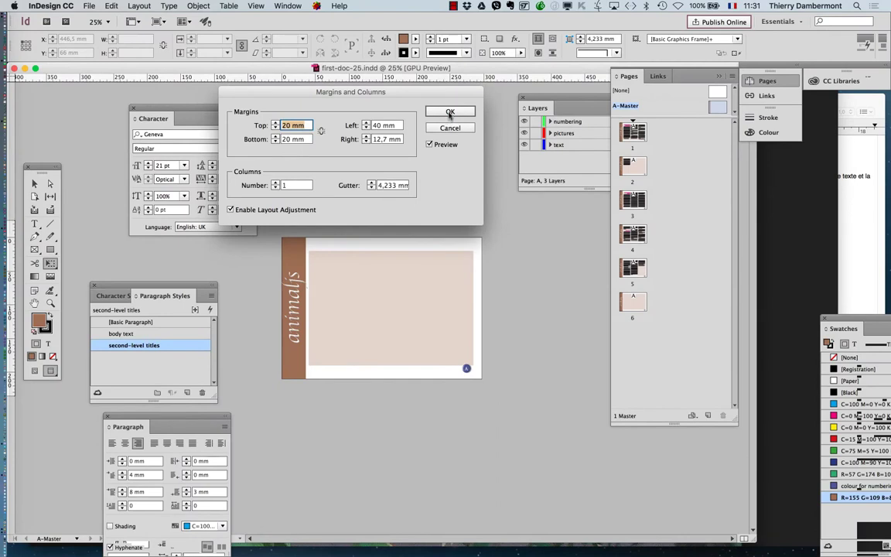
pyautogui.click(453, 129)
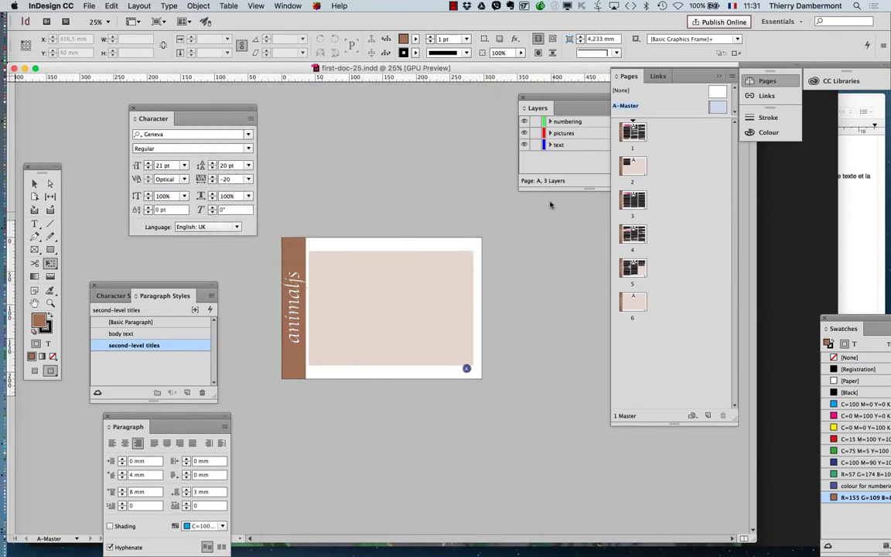
pyautogui.click(34, 372)
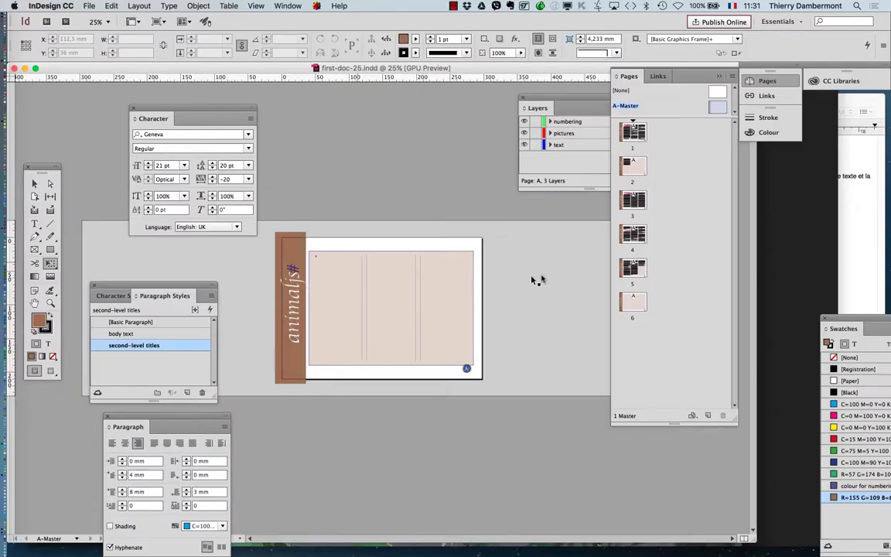
pyautogui.doubleClick(633, 133)
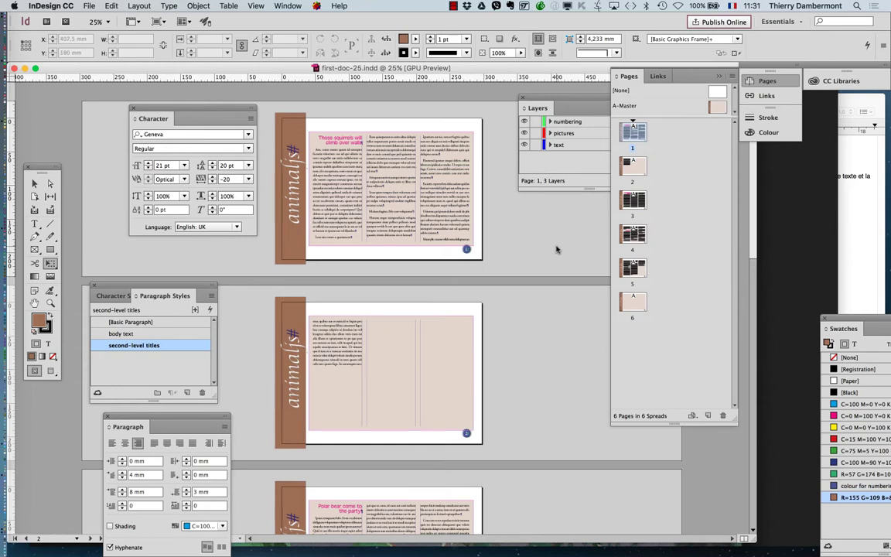
# - Move the TextEdit notes window further right, return to InDesign, and detach the Layers panel
pyautogui.press('super+Tab')
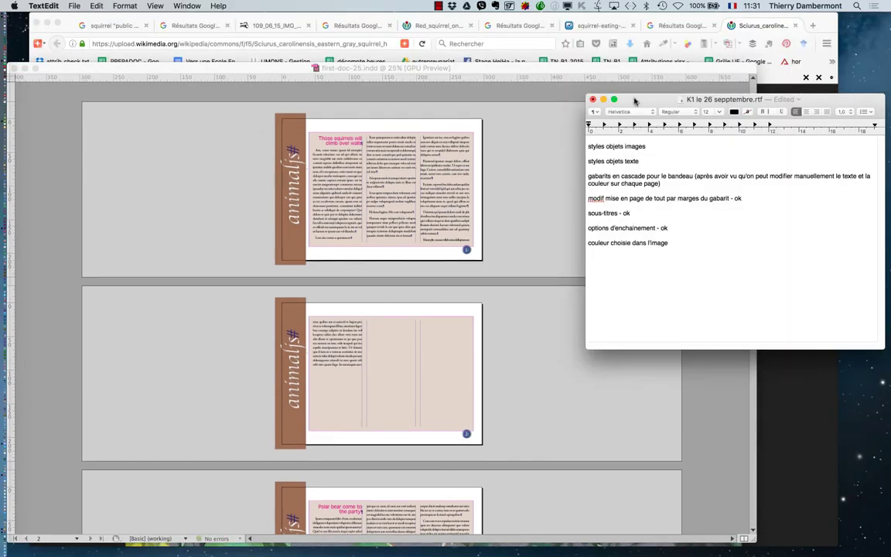
pyautogui.moveTo(634, 100); pyautogui.dragTo(776, 115)
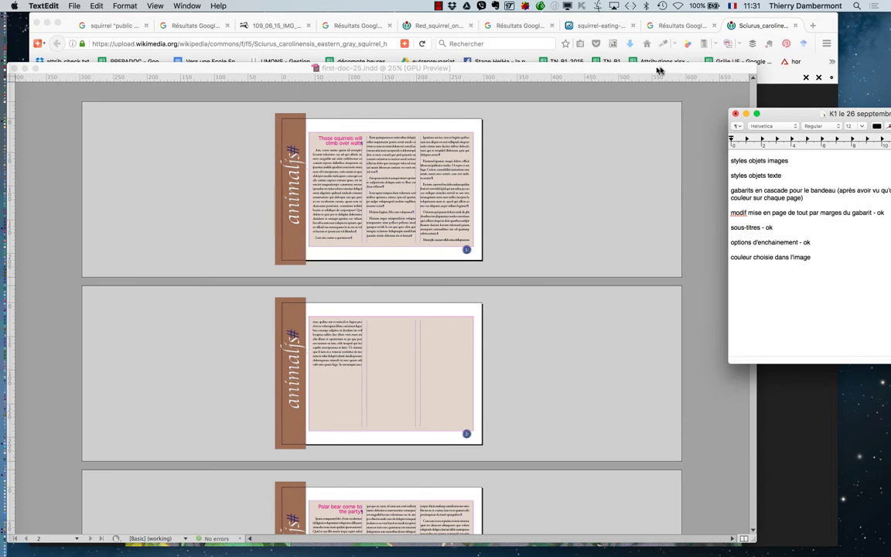
pyautogui.click(637, 73)
pyautogui.moveTo(560, 107); pyautogui.dragTo(541, 254)
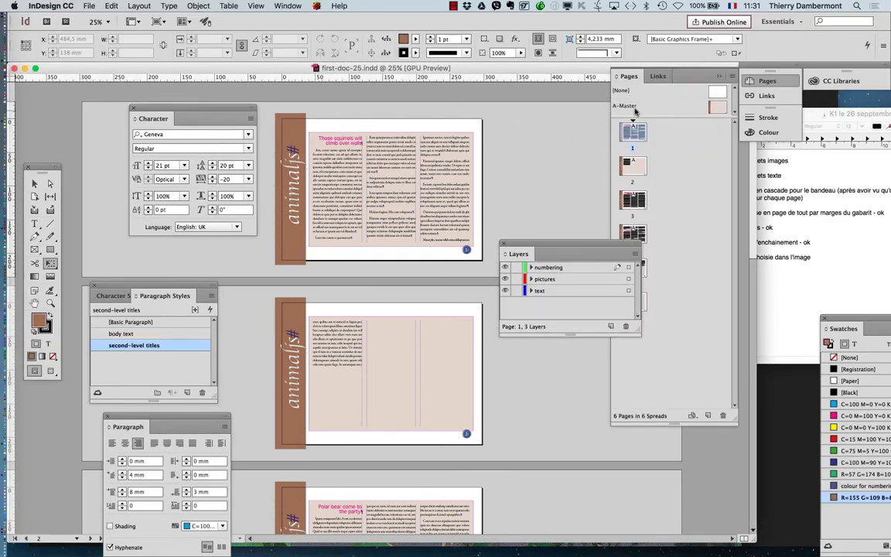
# - Go to page 1, move the Character panel down, zoom out, collapse Pages and shift Layers right
pyautogui.doubleClick(634, 131)
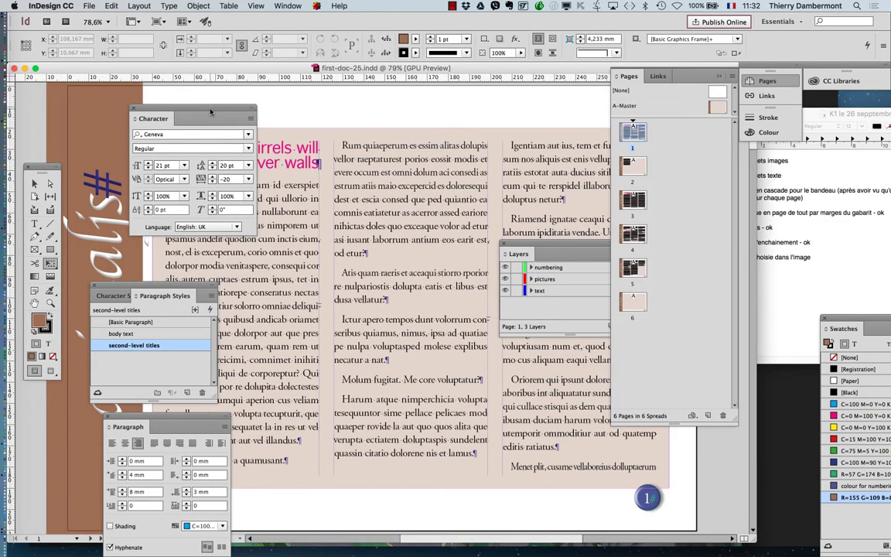
pyautogui.moveTo(193, 118); pyautogui.dragTo(296, 392)
pyautogui.press('super+minus')
pyautogui.press('super+minus')
pyautogui.press('super+minus')
pyautogui.press('super+minus')
pyautogui.press('super+minus')
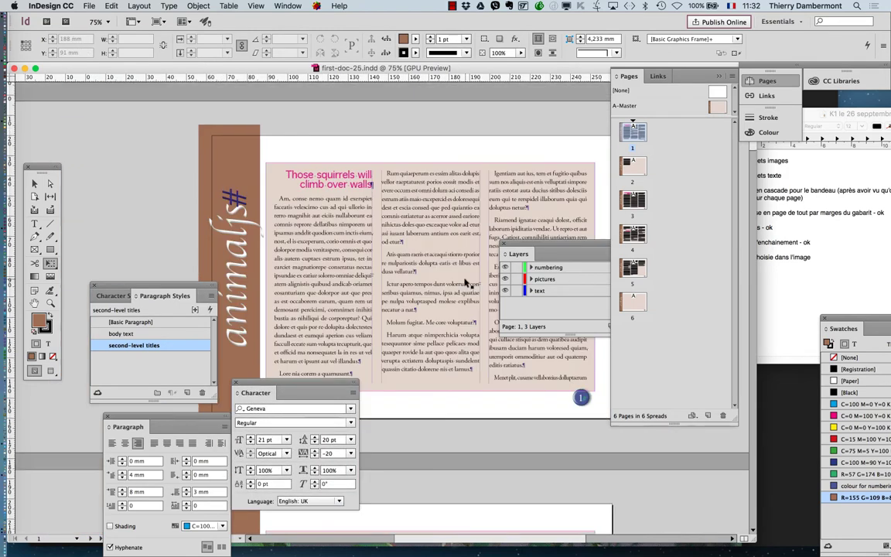
pyautogui.click(646, 69)
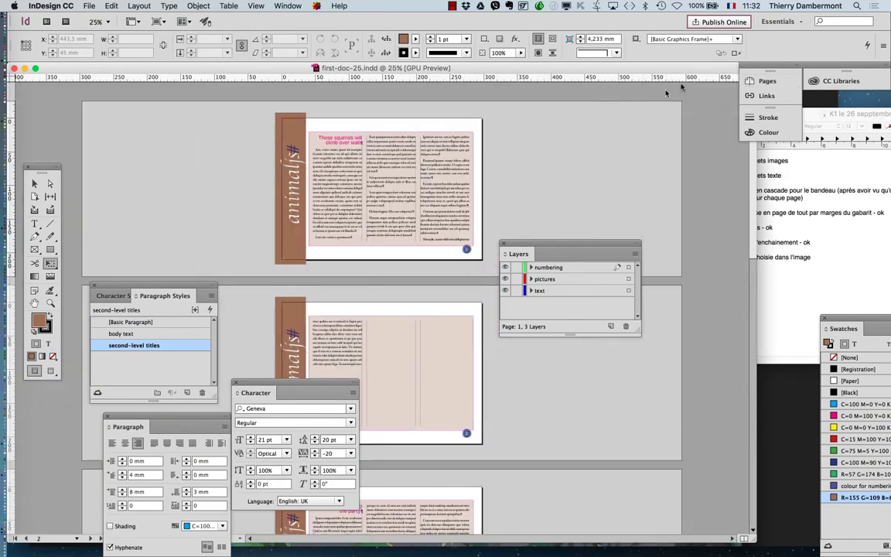
pyautogui.moveTo(518, 254); pyautogui.dragTo(650, 286)
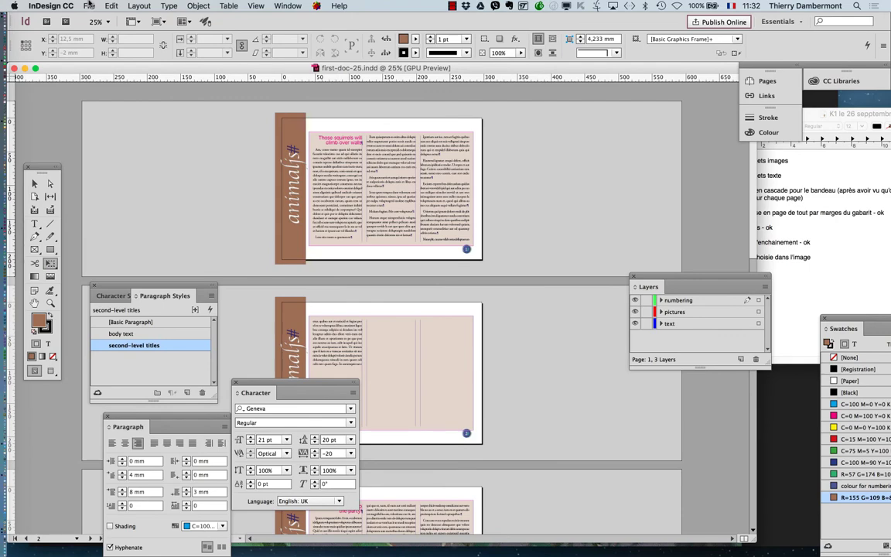
# - Open the File menu
pyautogui.click(89, 5)
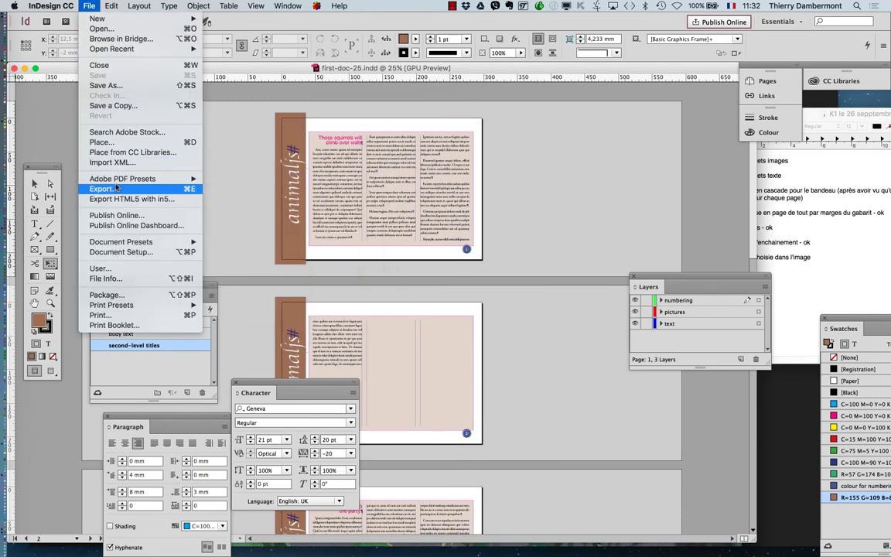
# - In the Place dialog, switch to list view and select squirrel images in the B1K1 folder
pyautogui.click(109, 144)
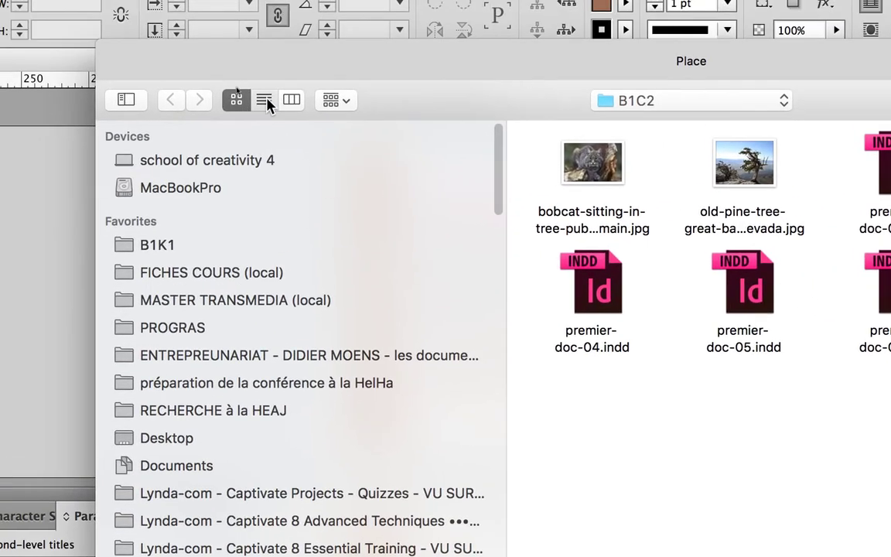
pyautogui.click(265, 100)
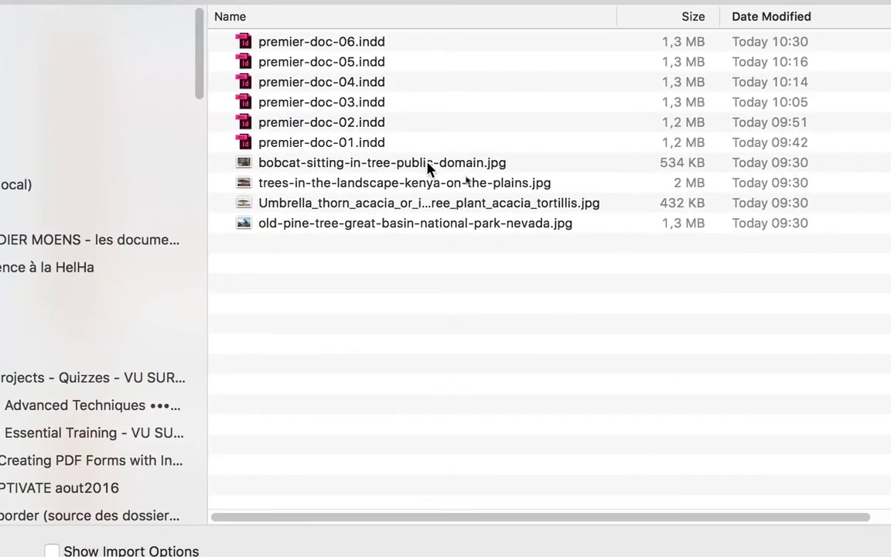
pyautogui.click(430, 166)
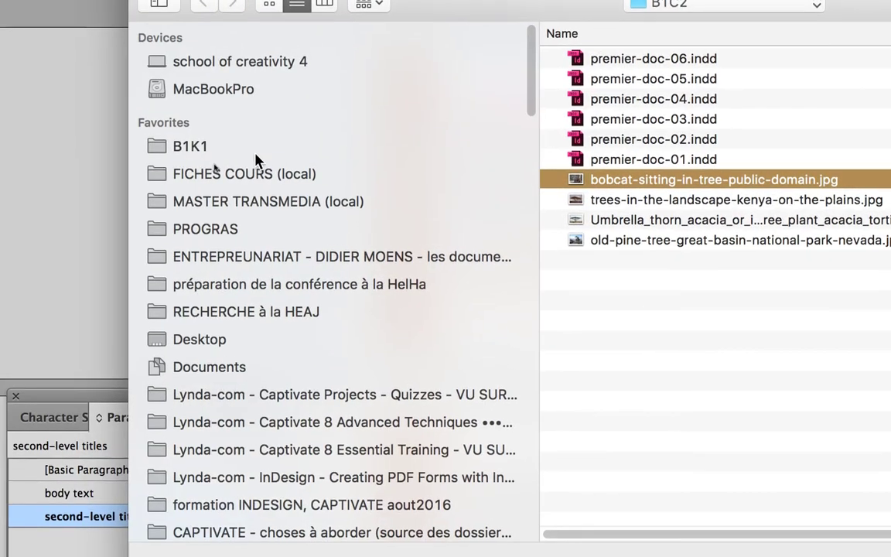
pyautogui.click(135, 133)
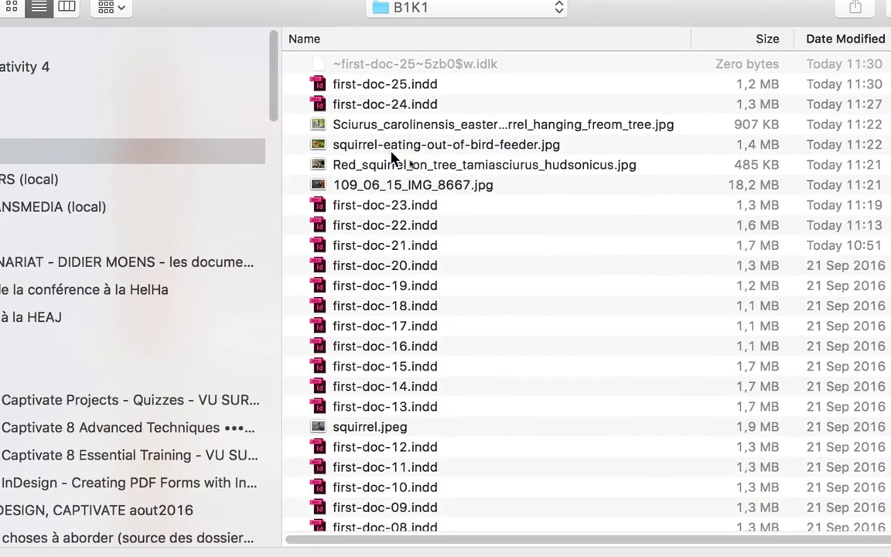
pyautogui.click(392, 126)
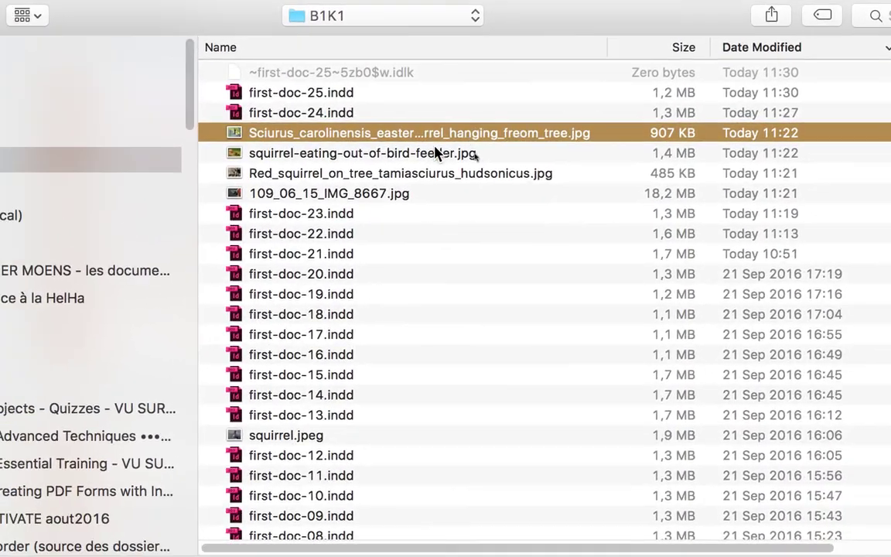
pyautogui.keyDown('shift'); pyautogui.click(432, 153); pyautogui.keyUp('shift')
pyautogui.keyDown('shift'); pyautogui.click(425, 175); pyautogui.keyUp('shift')
pyautogui.keyDown('shift'); pyautogui.click(421, 195); pyautogui.keyUp('shift')
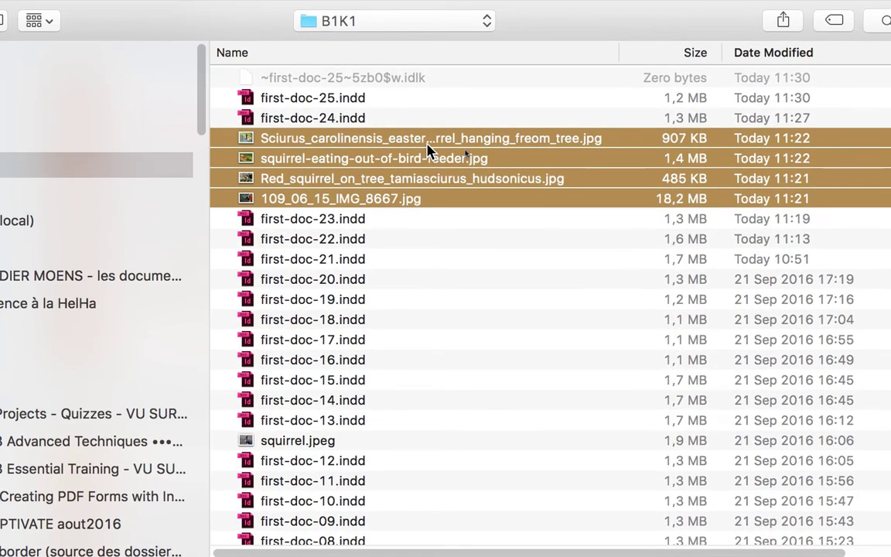
# - Reselect the four squirrel images, from Sciurus through 109_06_15_IMG_8667.jpg, and load them for placing
pyautogui.click(428, 145)
pyautogui.keyDown('shift'); pyautogui.click(445, 199); pyautogui.keyUp('shift')
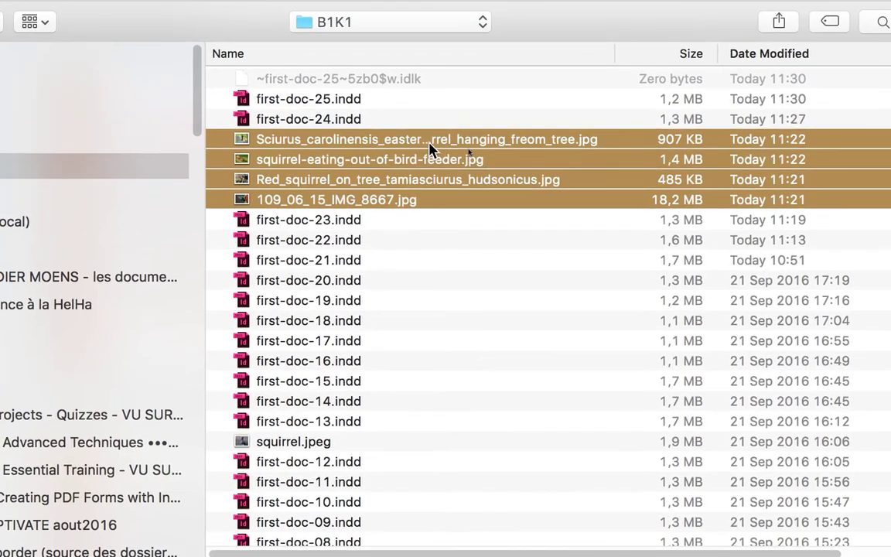
pyautogui.click(403, 107)
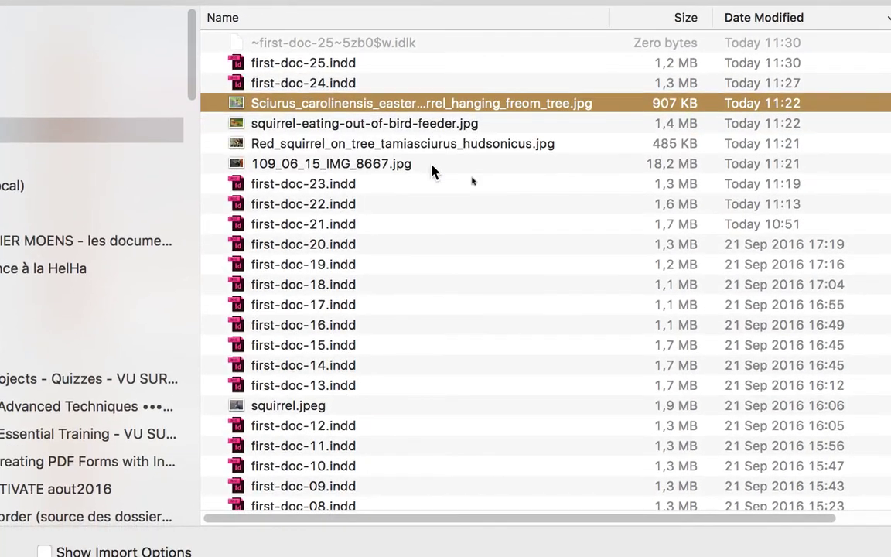
pyautogui.keyDown('shift'); pyautogui.click(432, 165); pyautogui.keyUp('shift')
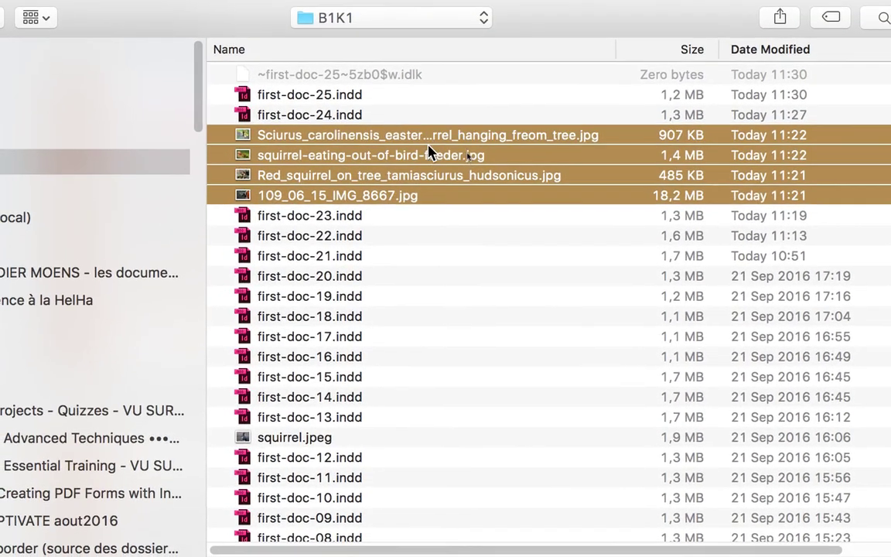
pyautogui.keyDown('shift'); pyautogui.click(430, 153); pyautogui.keyUp('shift')
pyautogui.keyDown('shift'); pyautogui.click(427, 175); pyautogui.keyUp('shift')
pyautogui.keyDown('shift'); pyautogui.click(429, 194); pyautogui.keyUp('shift')
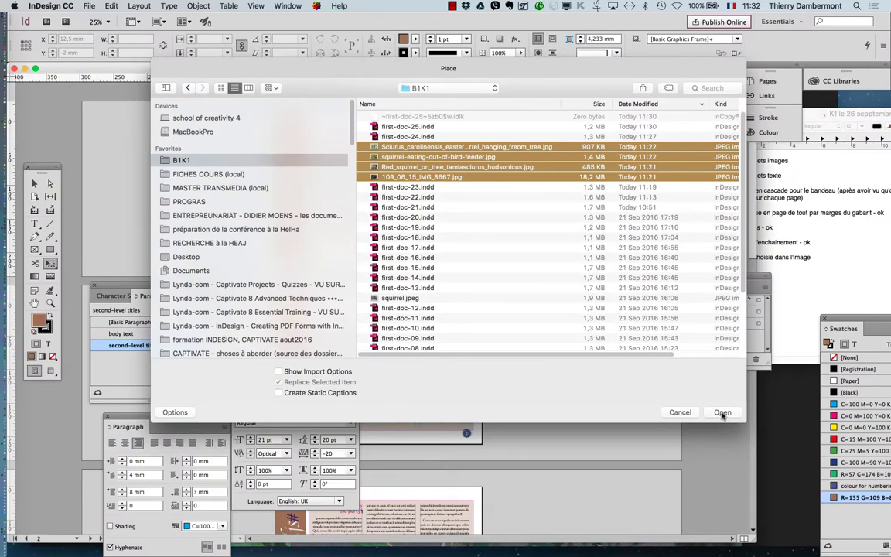
pyautogui.click(723, 412)
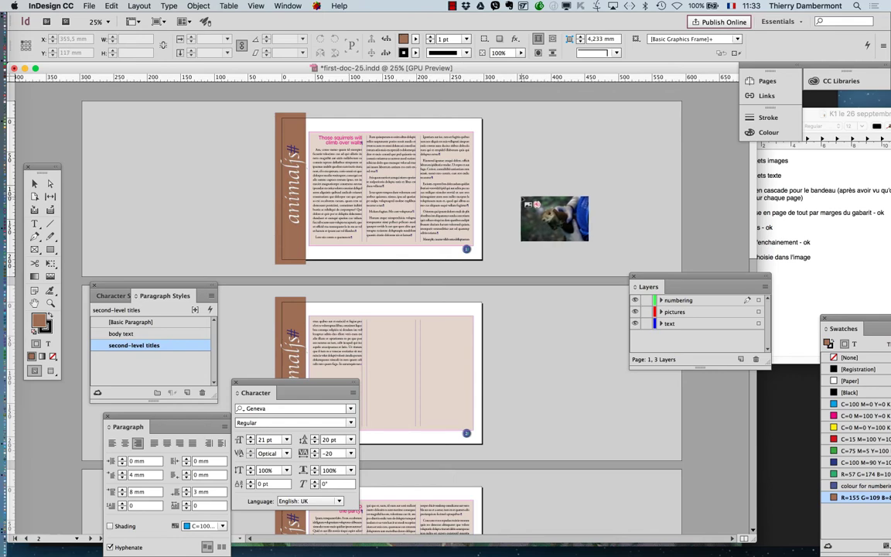
# - Load the four squirrel images again through Place, then discard them from the cursor
pyautogui.click(90, 6)
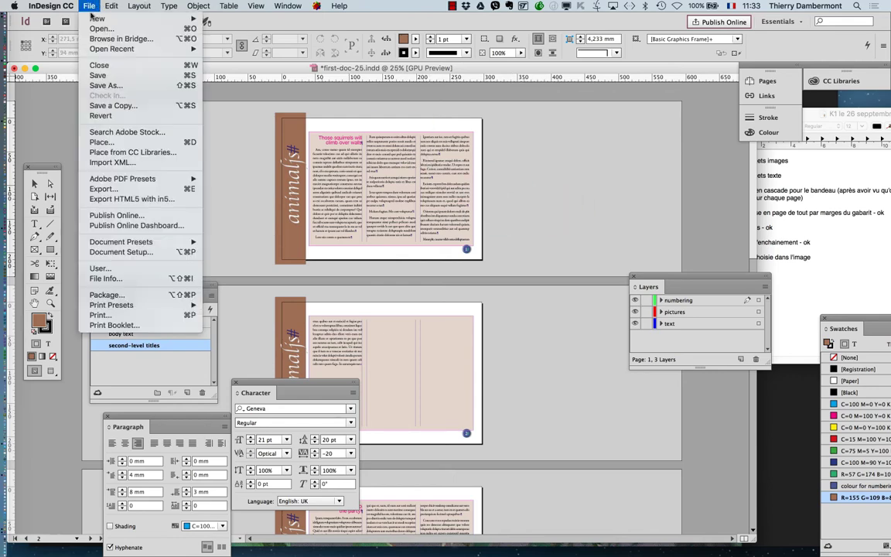
pyautogui.click(100, 141)
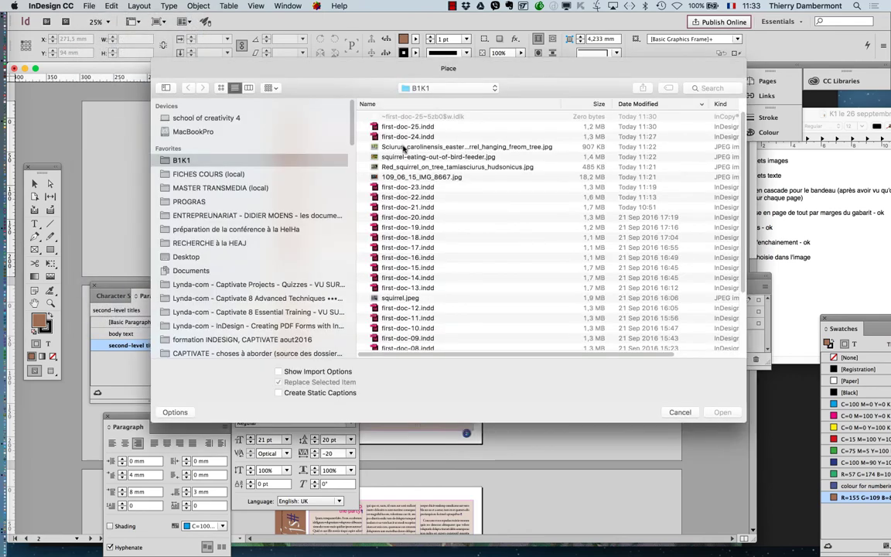
pyautogui.moveTo(402, 147); pyautogui.dragTo(401, 178)
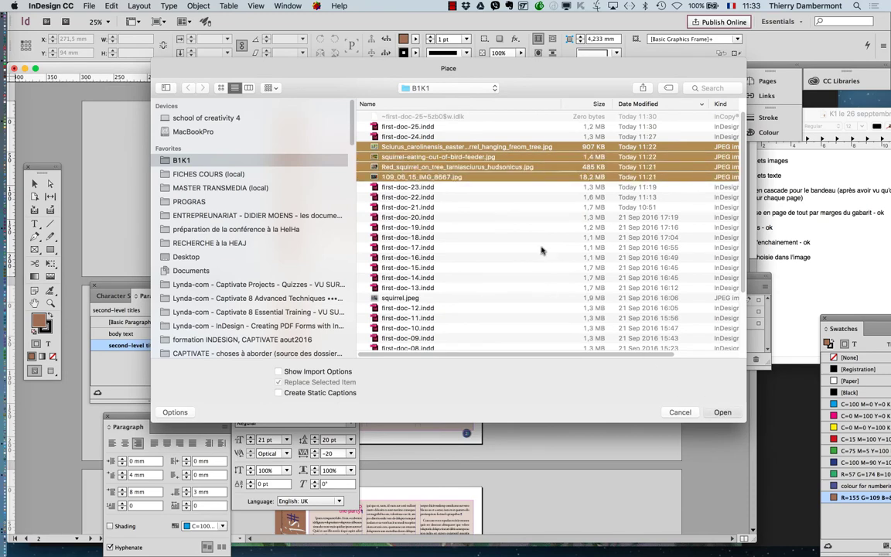
pyautogui.press('Return')
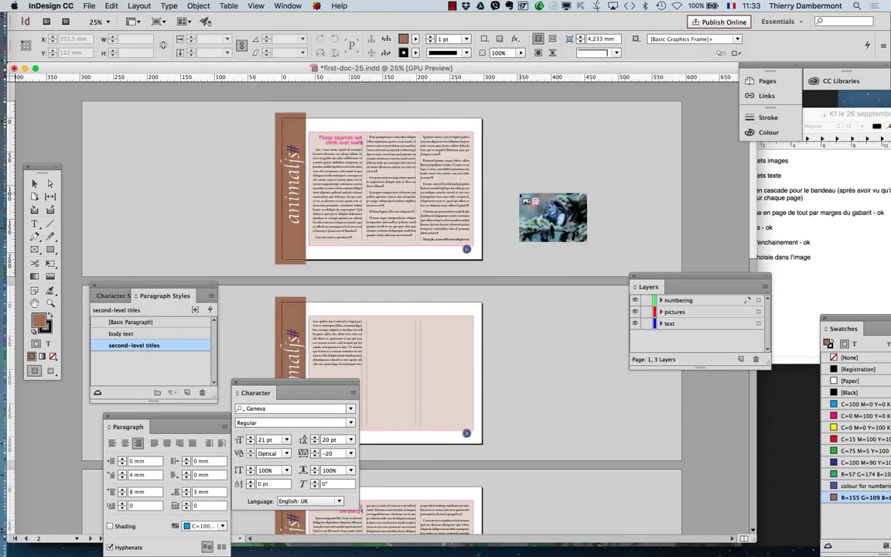
pyautogui.click(34, 183)
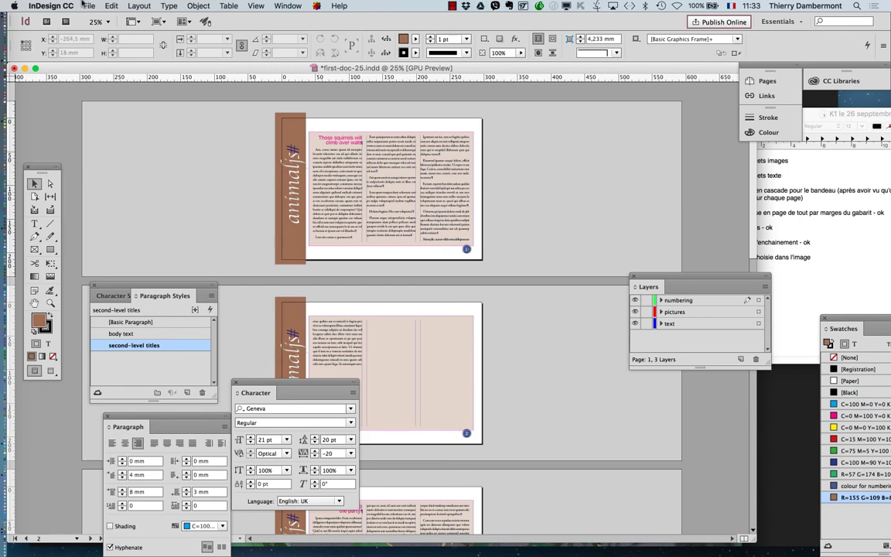
# - Reload the four squirrel images via Cmd-D and cycle through the loaded thumbnails
pyautogui.click(85, 5)
pyautogui.click(503, 228)
pyautogui.press('super+d')
pyautogui.moveTo(407, 150); pyautogui.dragTo(433, 180)
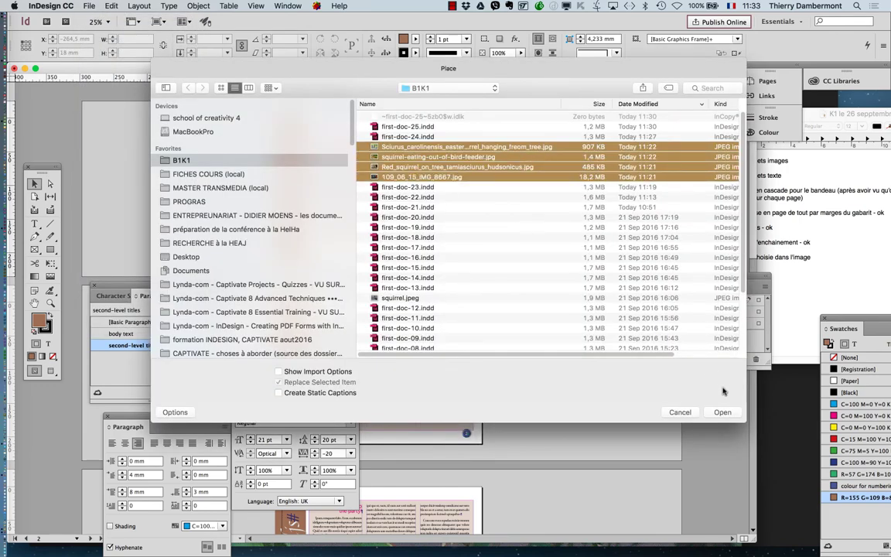
pyautogui.press('Return')
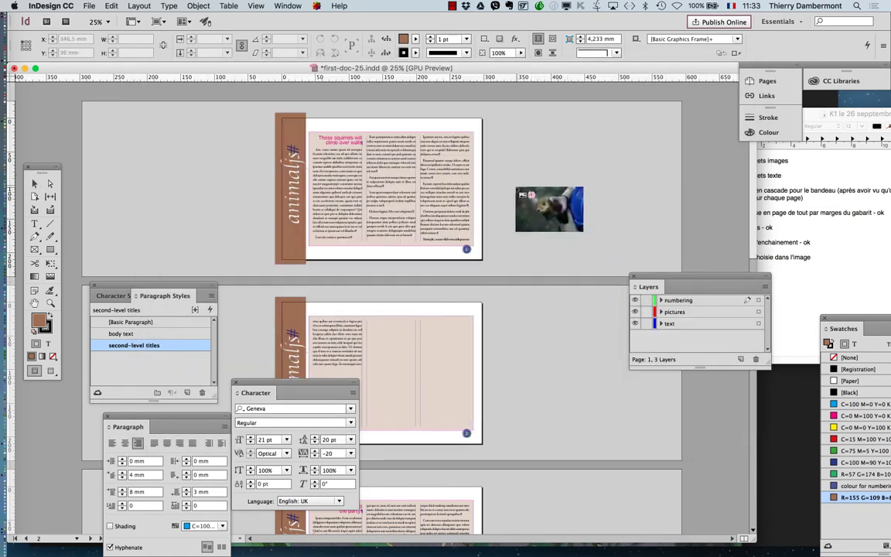
pyautogui.press('Right')
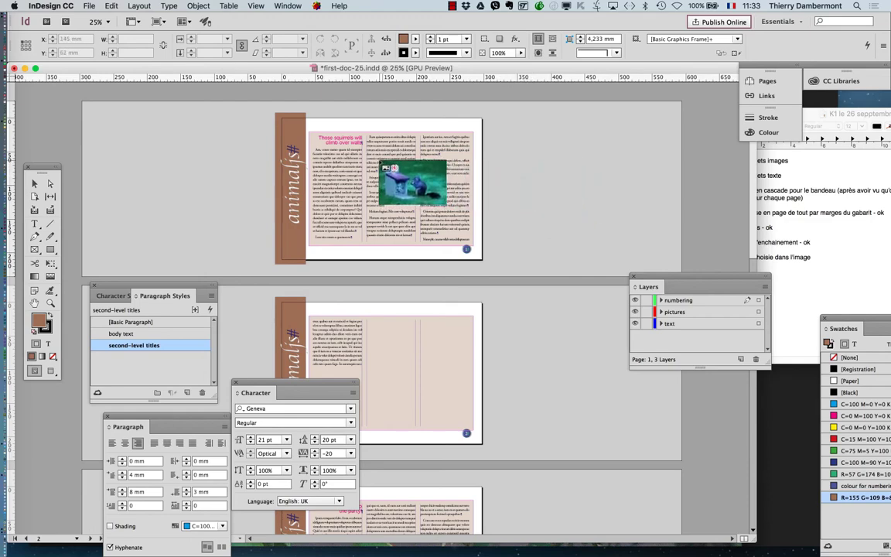
pyautogui.press('Right')
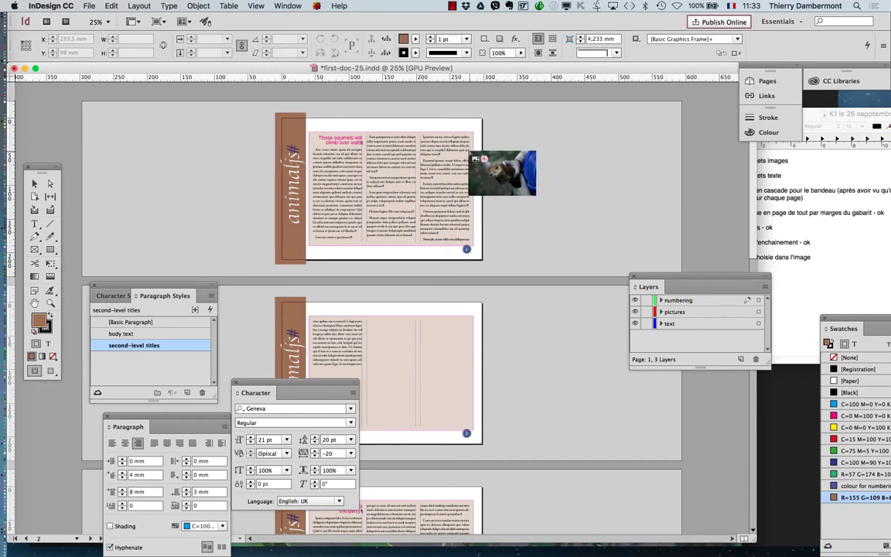
pyautogui.press('Escape')
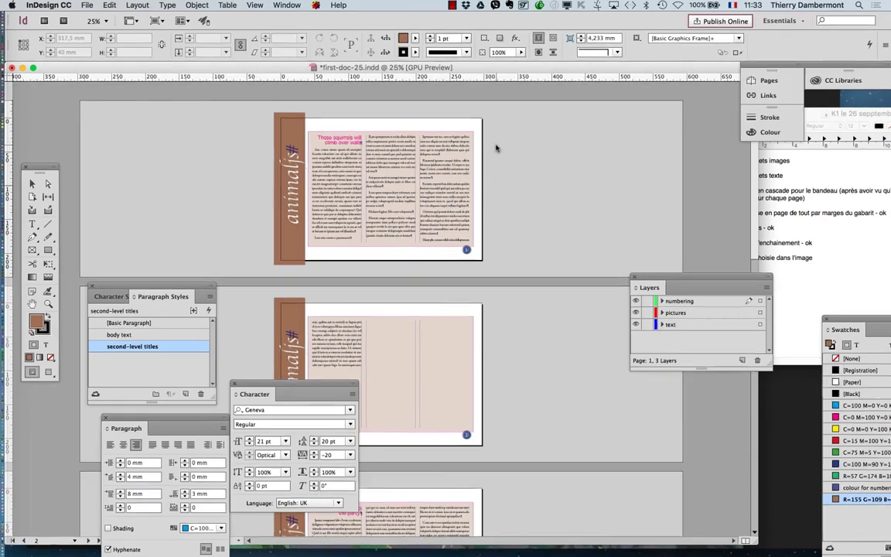
# - Draw a first frame about 175 mm wide for the squirrel photos beside page 1, then undo it
pyautogui.click(497, 147)
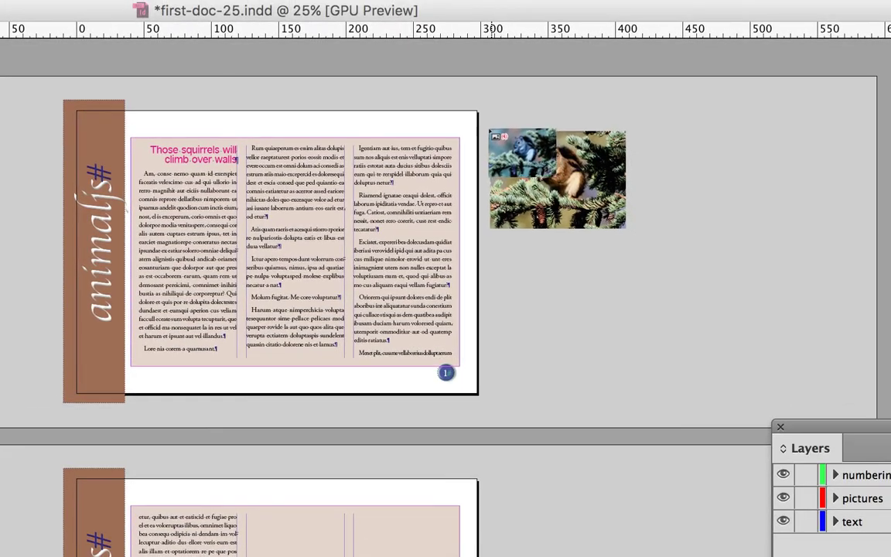
pyautogui.moveTo(631, 241); pyautogui.dragTo(706, 279)
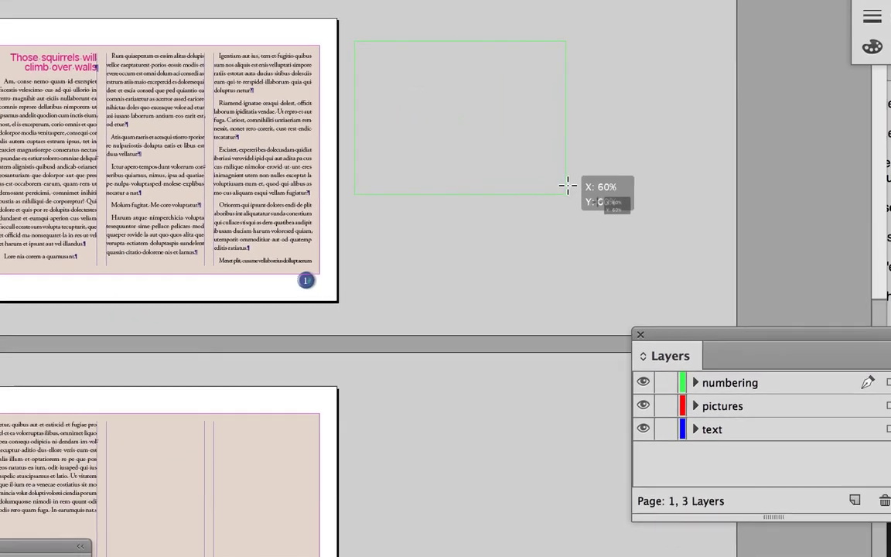
pyautogui.moveTo(567, 184); pyautogui.dragTo(576, 189)
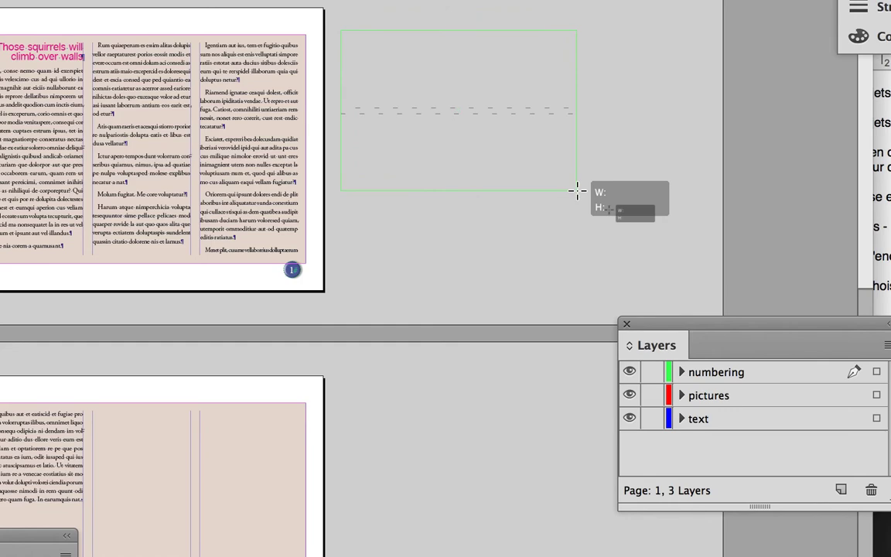
pyautogui.moveTo(576, 189)
pyautogui.mouseDown()
pyautogui.moveTo(581, 220)
pyautogui.moveTo(581, 192)
pyautogui.moveTo(558, 212)
pyautogui.moveTo(571, 204)
pyautogui.mouseUp()
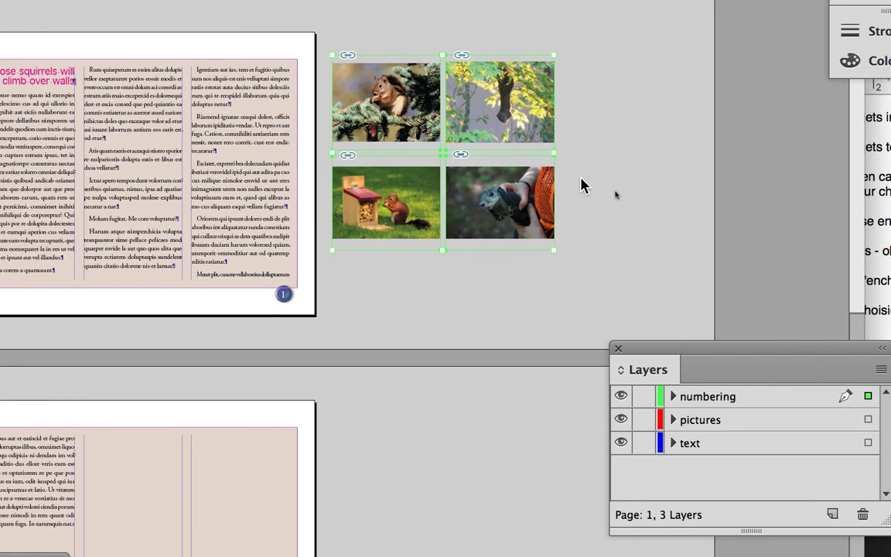
pyautogui.hotkey('ctrl', 'z')
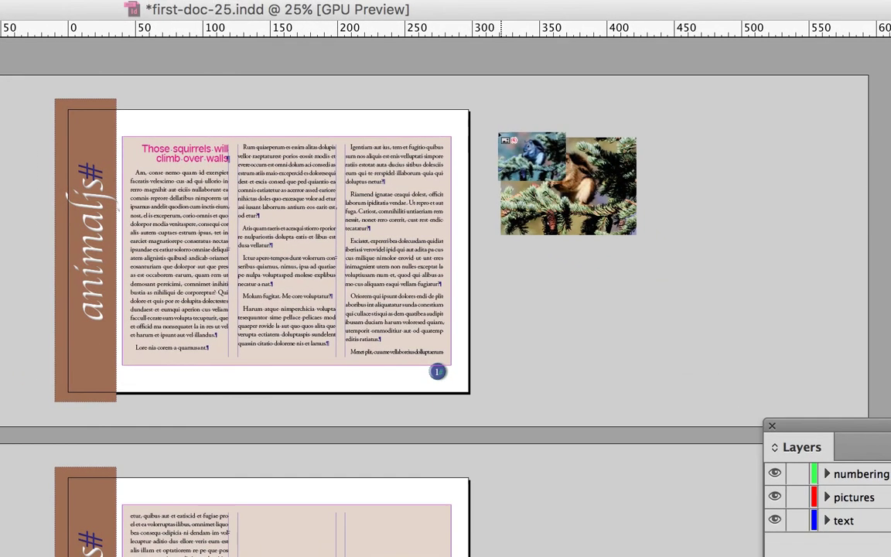
# - Redraw the photo frame beside page 1, using the Up and Right arrow keys to make a 2x2 grid
pyautogui.moveTo(501, 140); pyautogui.dragTo(720, 302)
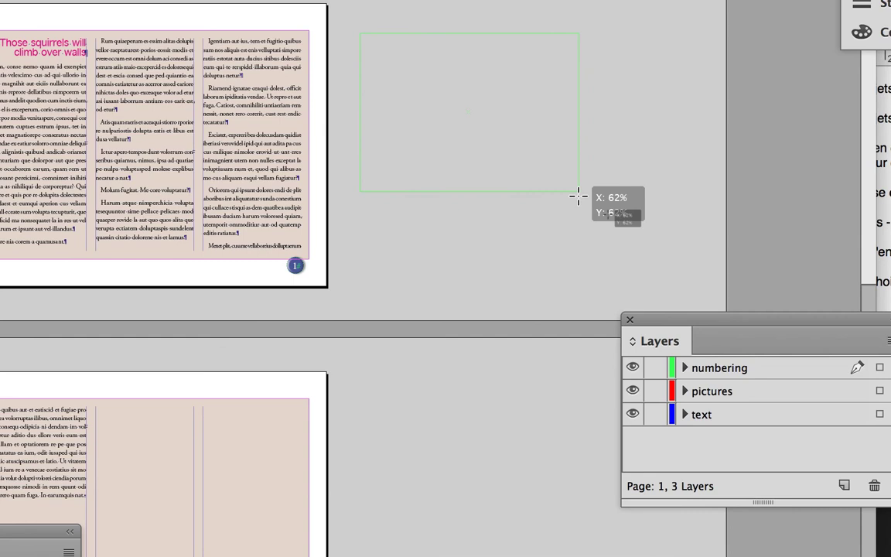
pyautogui.moveTo(578, 197); pyautogui.dragTo(578, 196)
pyautogui.press('Up')
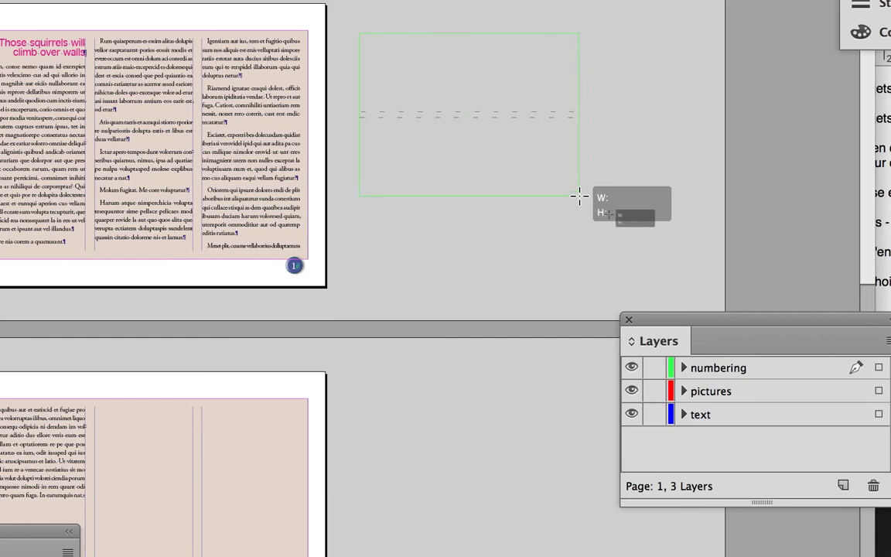
pyautogui.moveTo(578, 197)
pyautogui.mouseDown()
pyautogui.moveTo(592, 246)
pyautogui.moveTo(584, 205)
pyautogui.mouseUp()
pyautogui.press('Right')
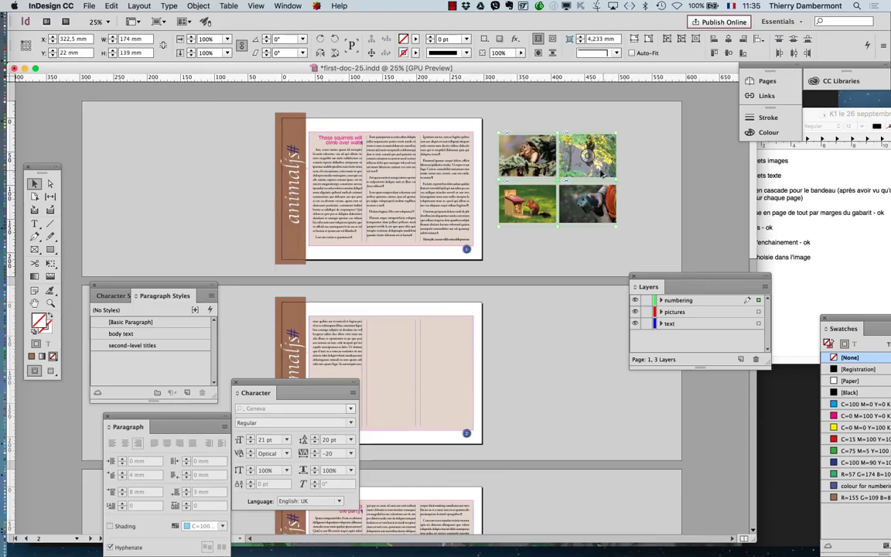
# - Change the numbering layer colour from green to Magenta, then move the Layers and Character panels aside
pyautogui.press('super+equal')
pyautogui.moveTo(488, 253); pyautogui.dragTo(338, 280)
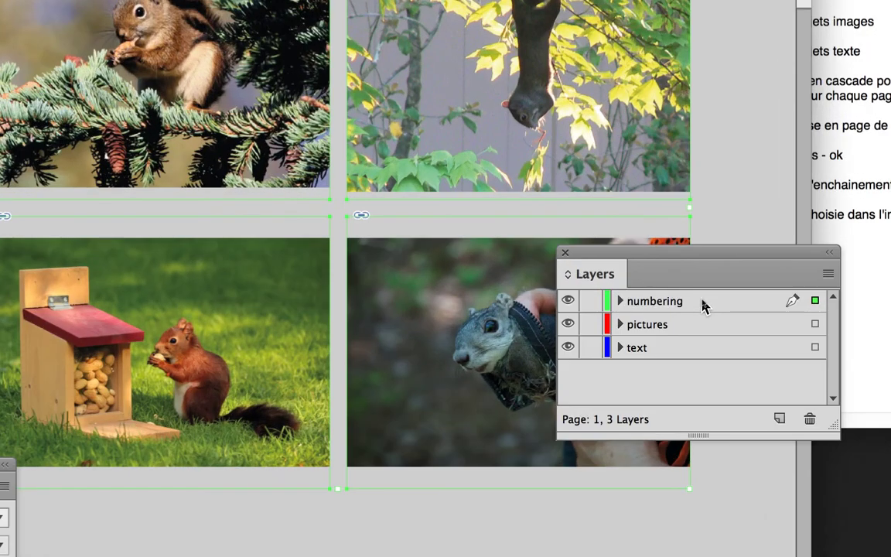
pyautogui.doubleClick(702, 306)
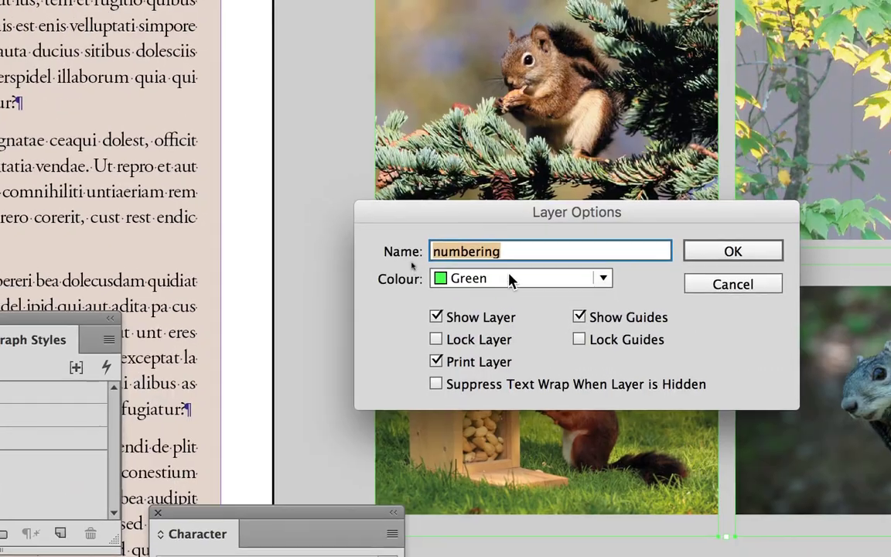
pyautogui.click(637, 317)
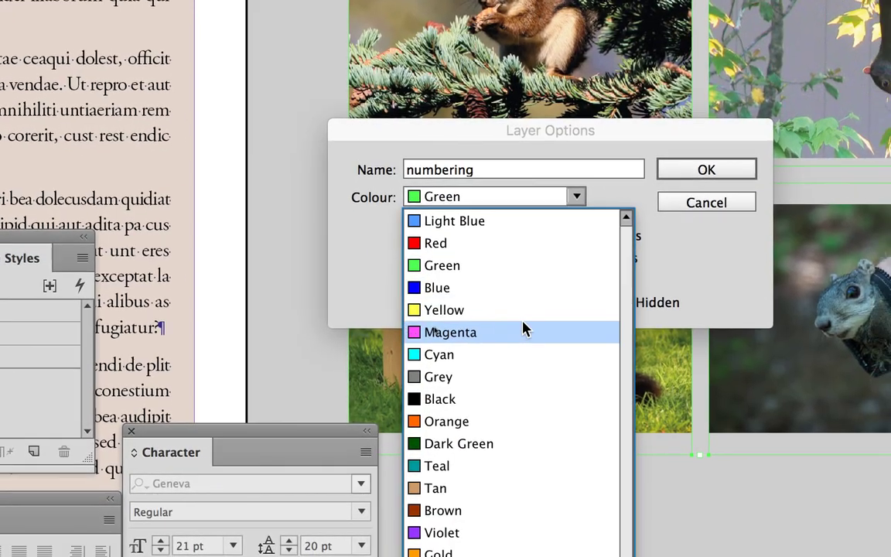
pyautogui.click(534, 345)
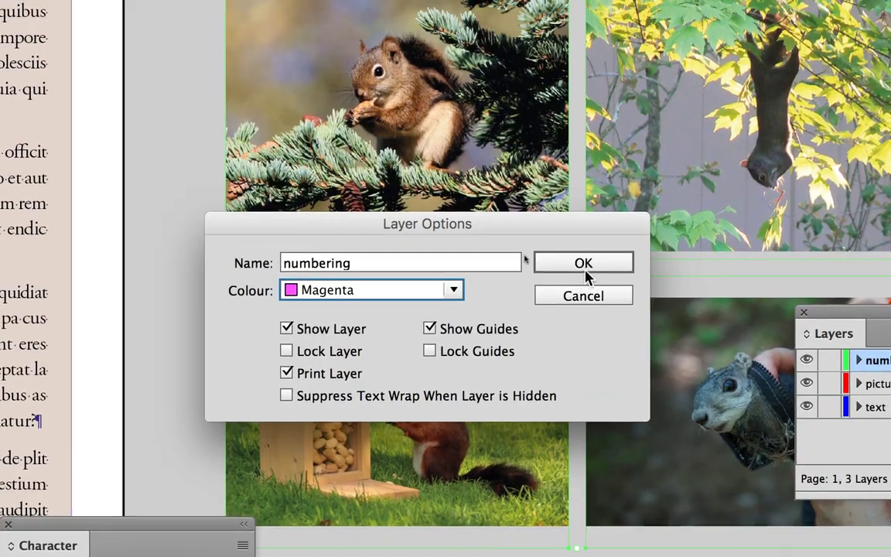
pyautogui.click(649, 172)
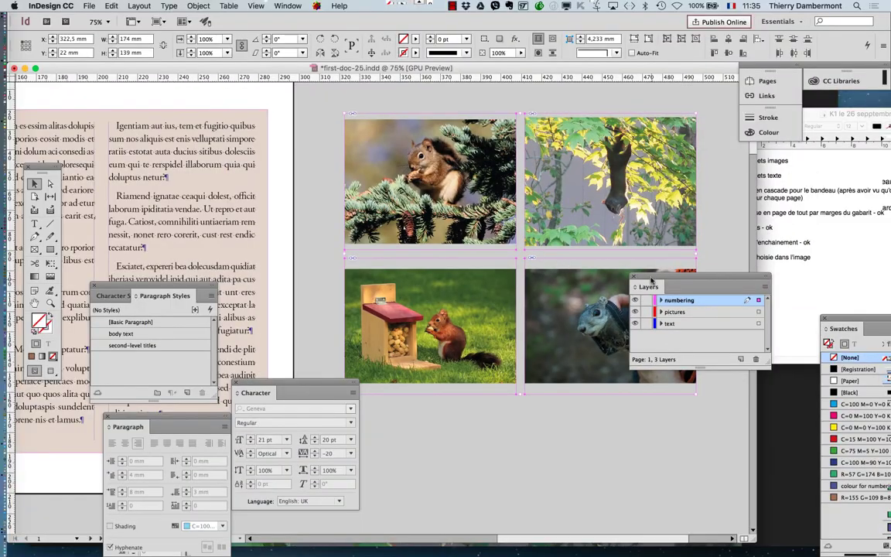
pyautogui.moveTo(652, 282); pyautogui.dragTo(750, 397)
pyautogui.moveTo(311, 390); pyautogui.dragTo(180, 175)
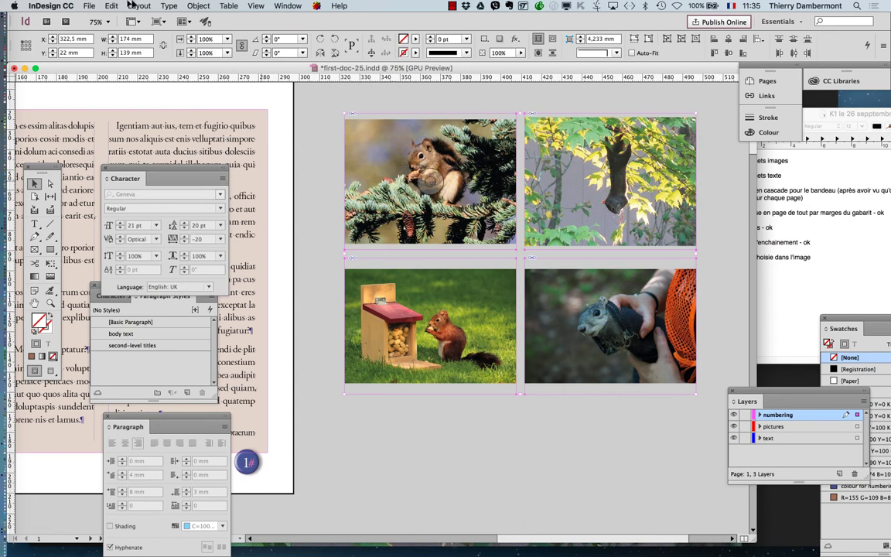
# - Apply Fill Frame Proportionally to all four squirrel photo frames
pyautogui.click(195, 5)
pyautogui.moveTo(239, 215)
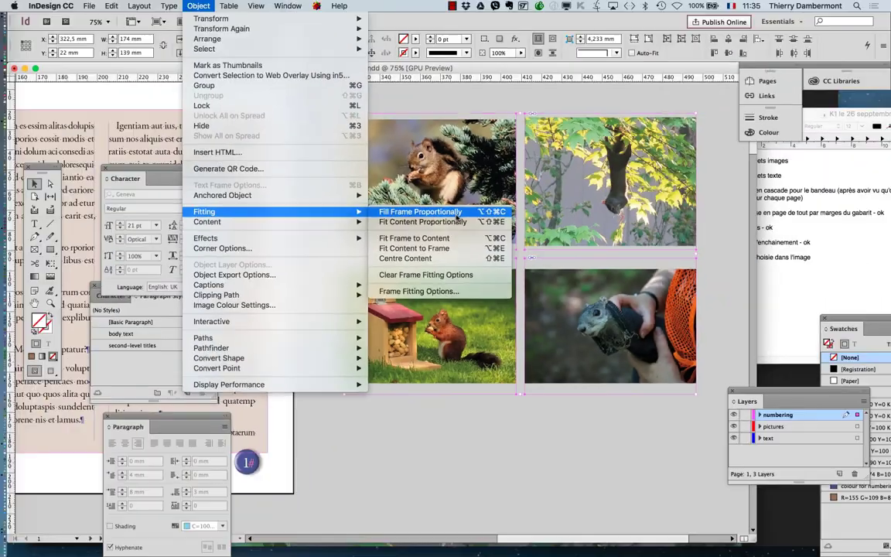
pyautogui.click(547, 37)
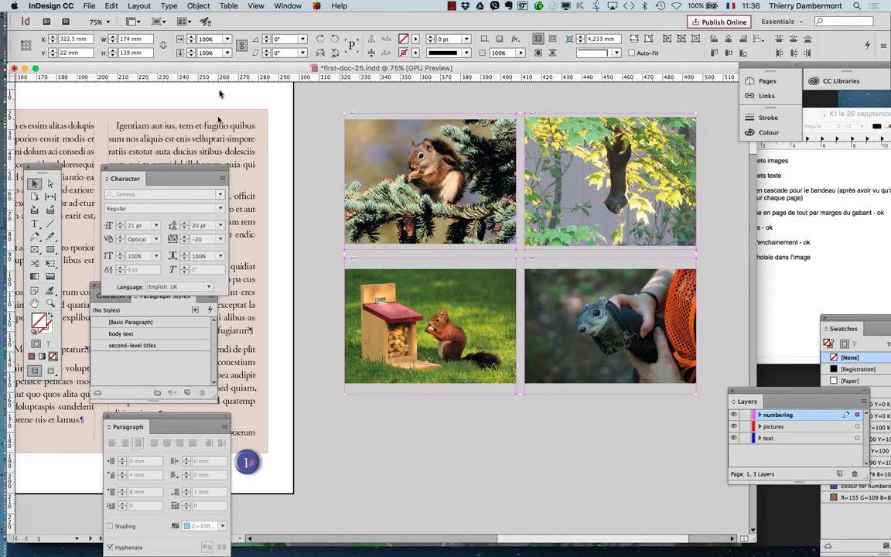
pyautogui.click(198, 6)
pyautogui.moveTo(310, 211)
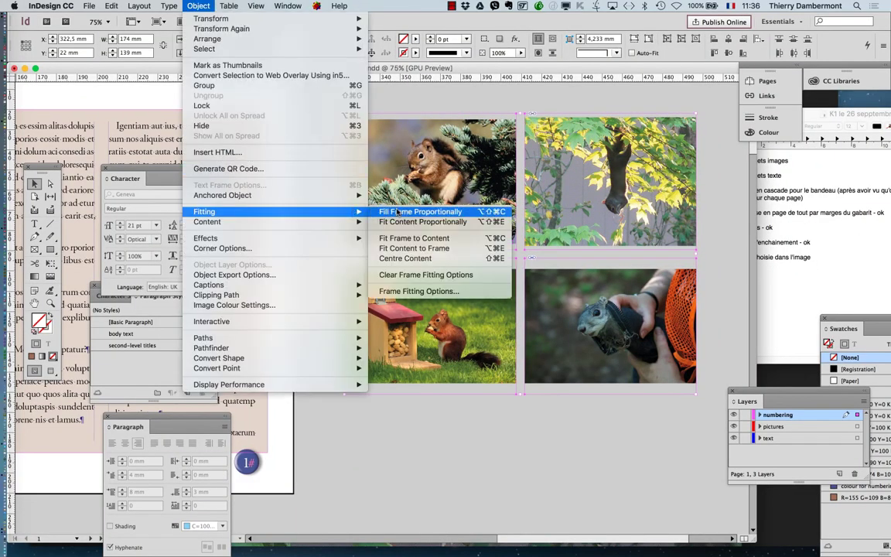
pyautogui.click(396, 211)
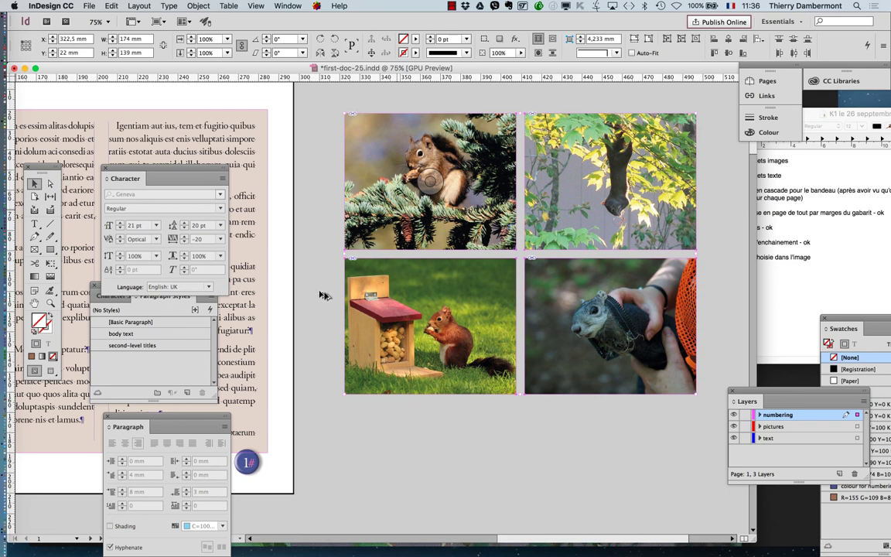
# - Zoom out to 25% and save the document as first-doc-26.indd
pyautogui.press('super+minus')
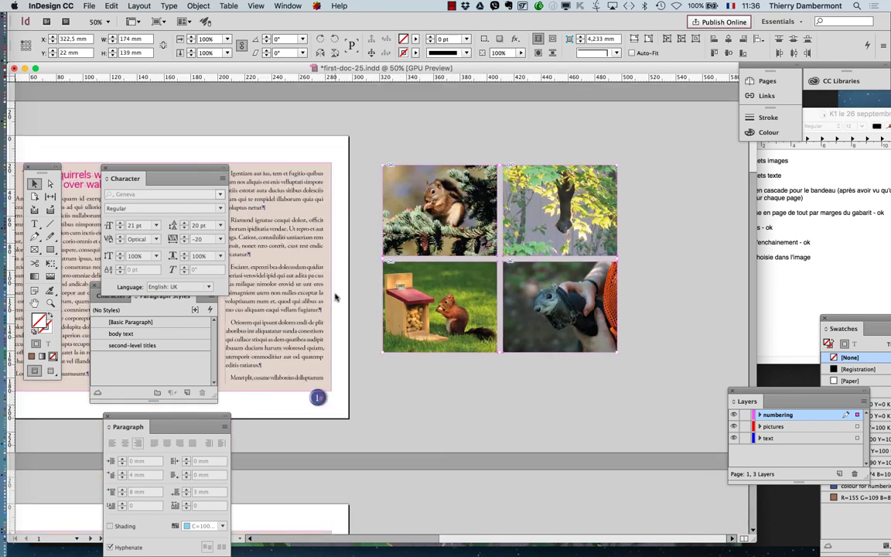
pyautogui.press('super+minus')
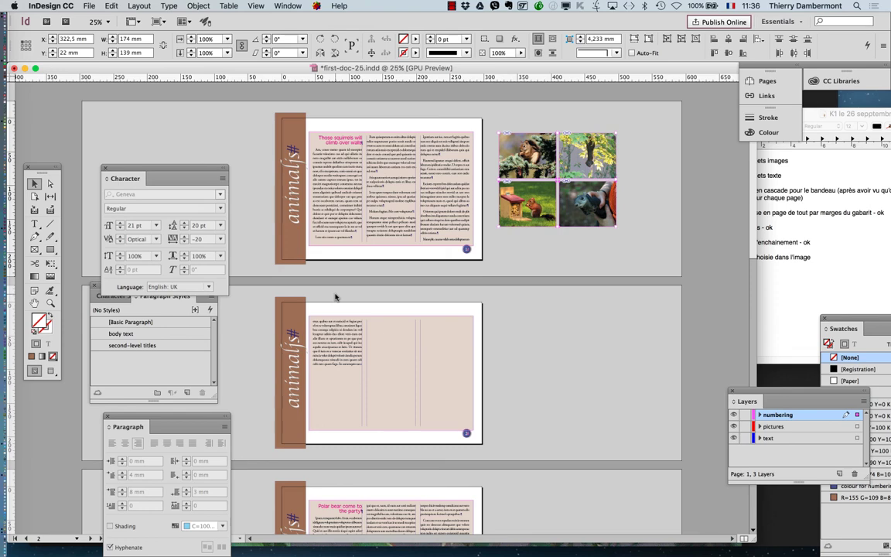
pyautogui.click(89, 5)
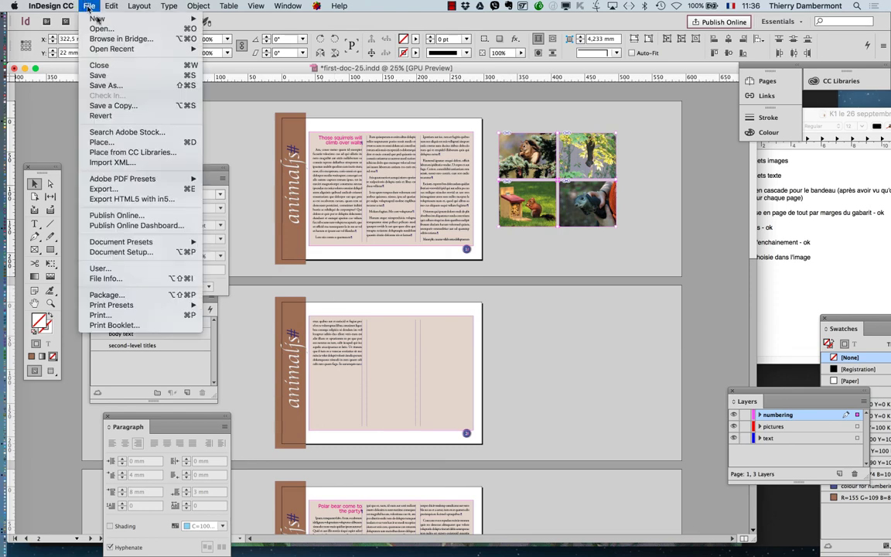
pyautogui.click(108, 85)
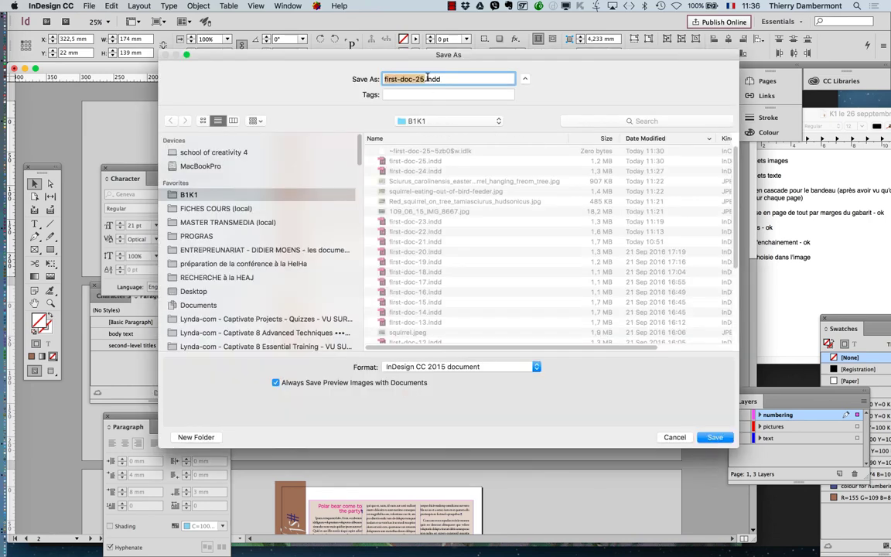
pyautogui.click(425, 79)
pyautogui.write('6')
pyautogui.press('Return')
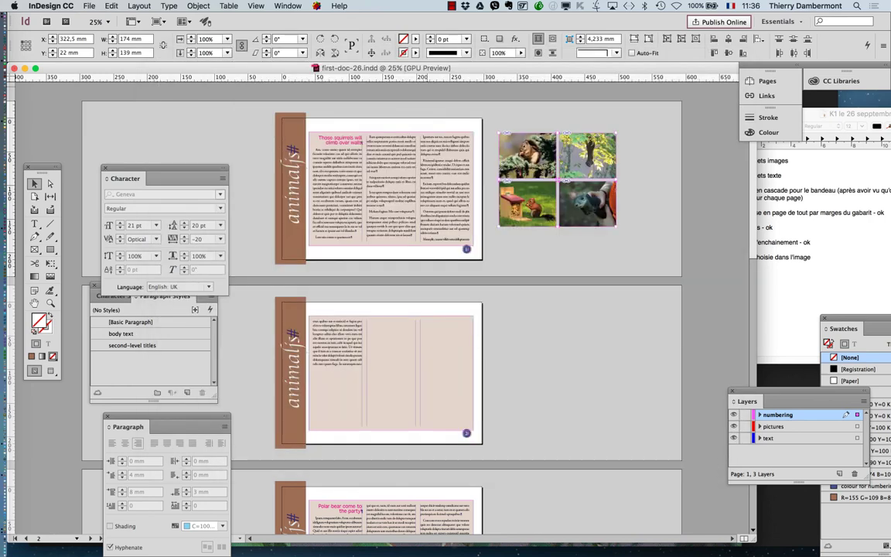